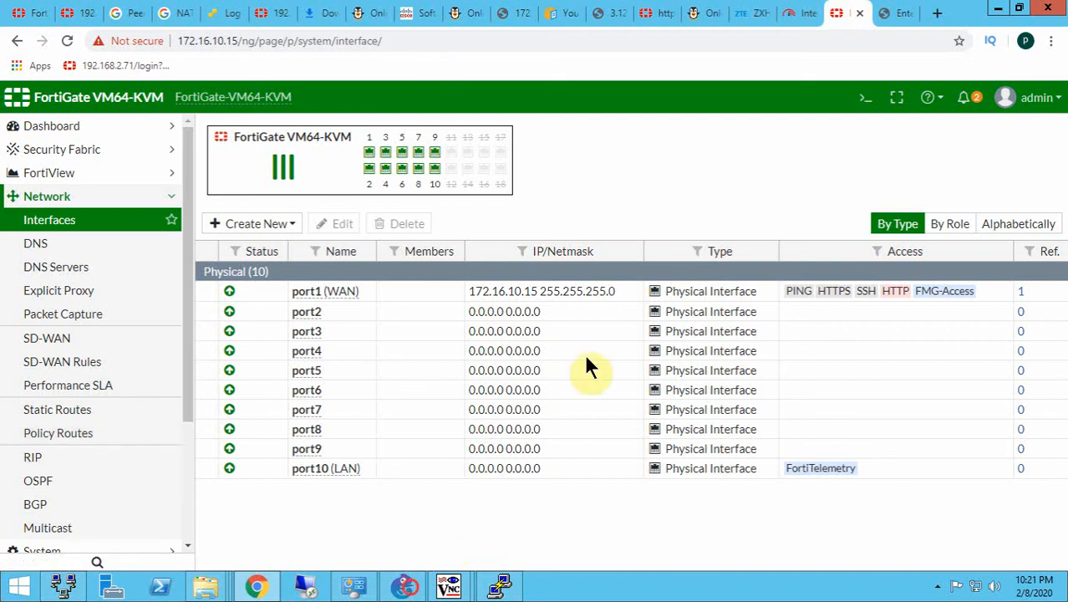
# - Switch to GNS3 and move the 172.16.10.15 label closer to the FortiGate's Port1 in the topology
pyautogui.click(406, 585)
pyautogui.click(244, 124)
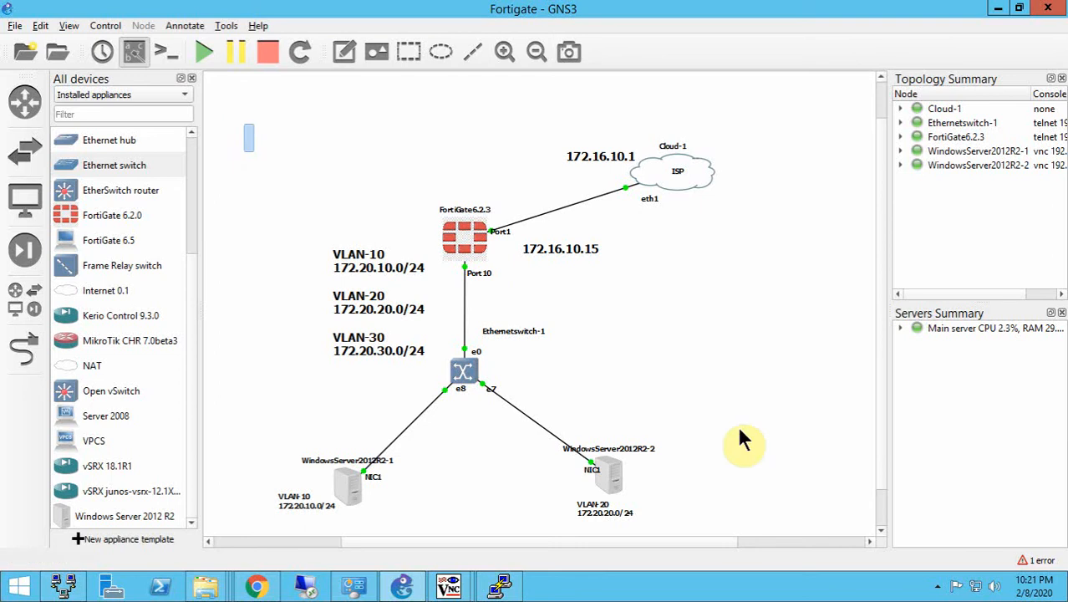
pyautogui.moveTo(737, 424); pyautogui.dragTo(750, 513)
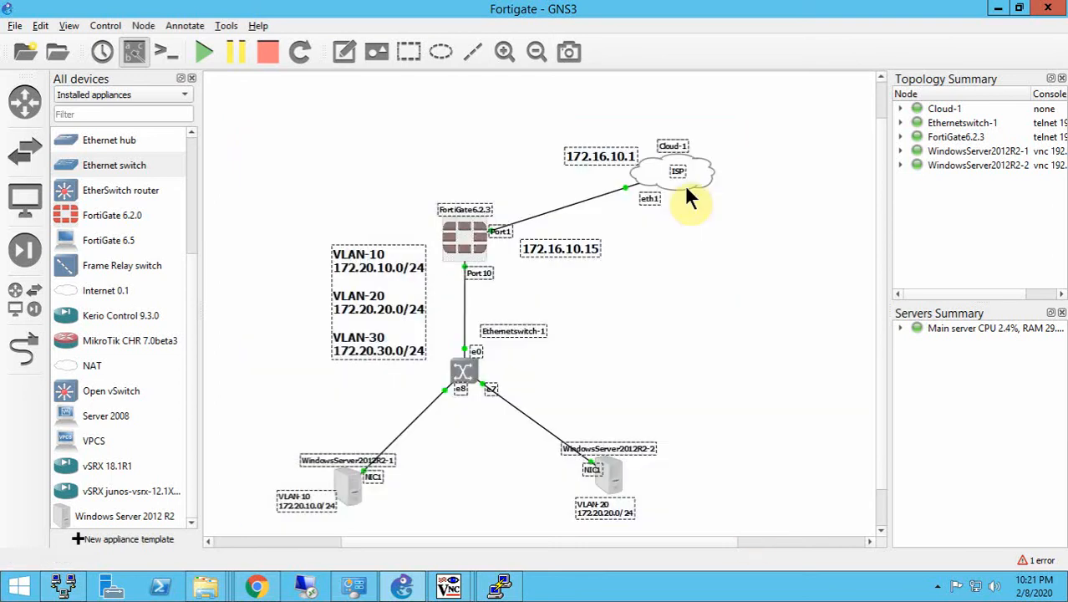
pyautogui.click(420, 121)
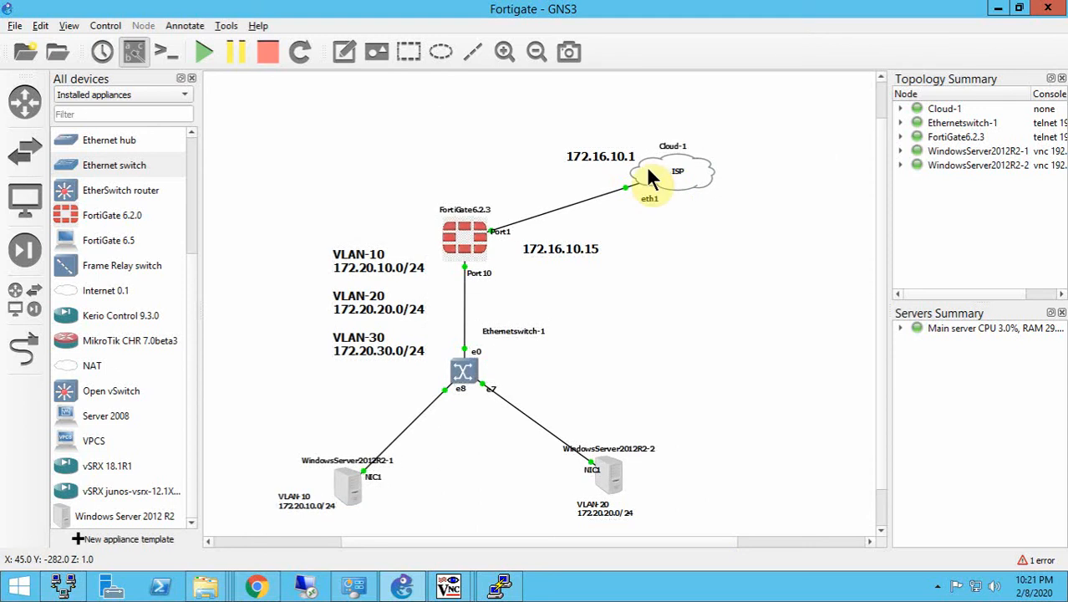
pyautogui.click(597, 156)
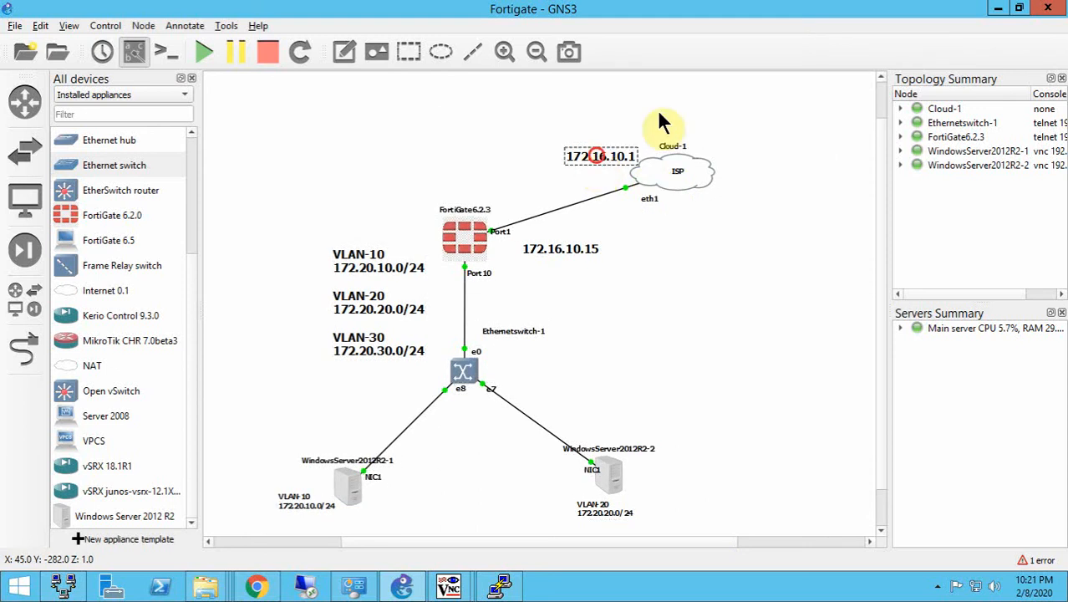
pyautogui.click(544, 248)
pyautogui.moveTo(519, 251); pyautogui.dragTo(468, 233)
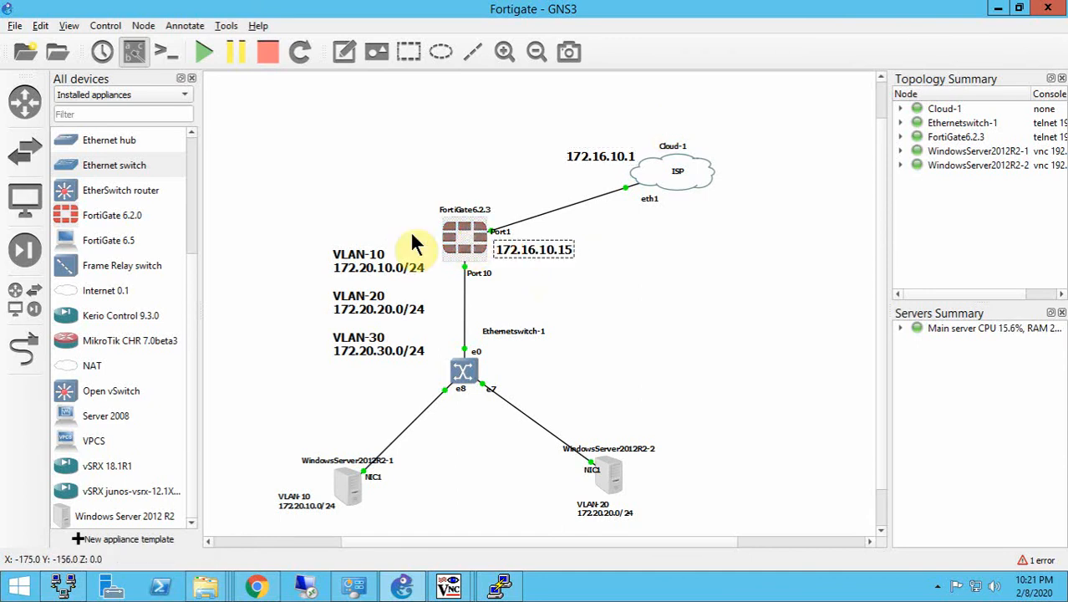
# - Examine the VLAN subnet note, the Ethernet switch's port VLAN modes and the two Windows servers' VLAN labels in the topology
pyautogui.click(299, 246)
pyautogui.moveTo(373, 349); pyautogui.dragTo(395, 368)
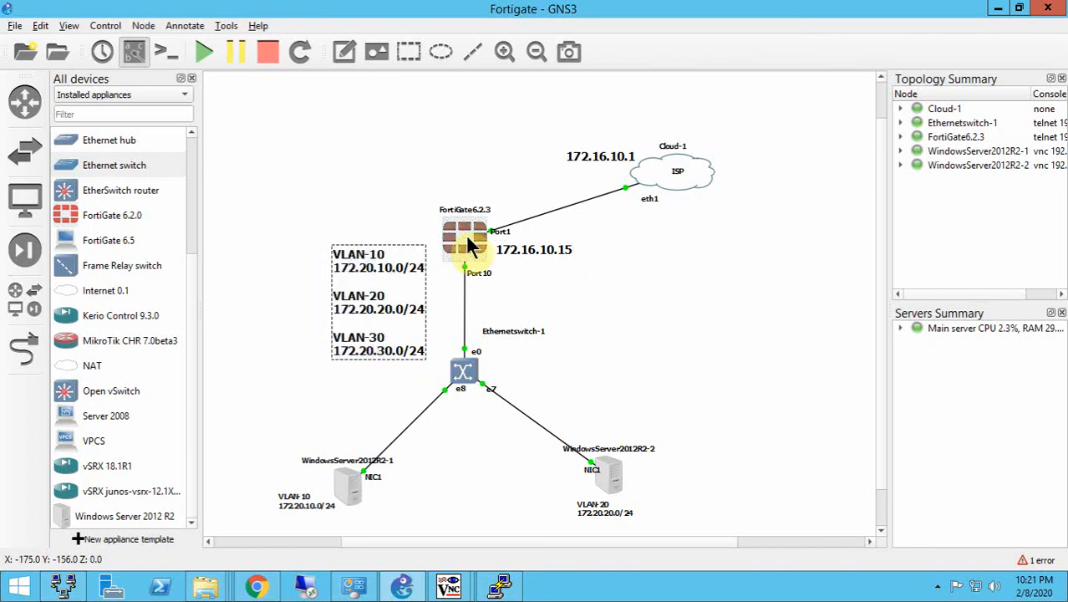
pyautogui.moveTo(454, 241)
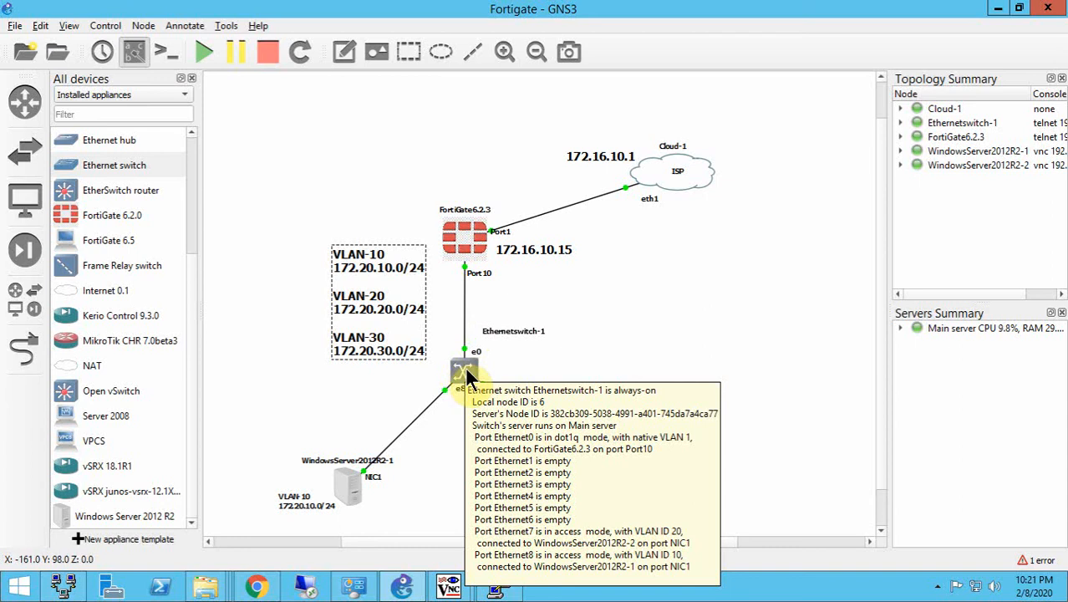
pyautogui.click(277, 450)
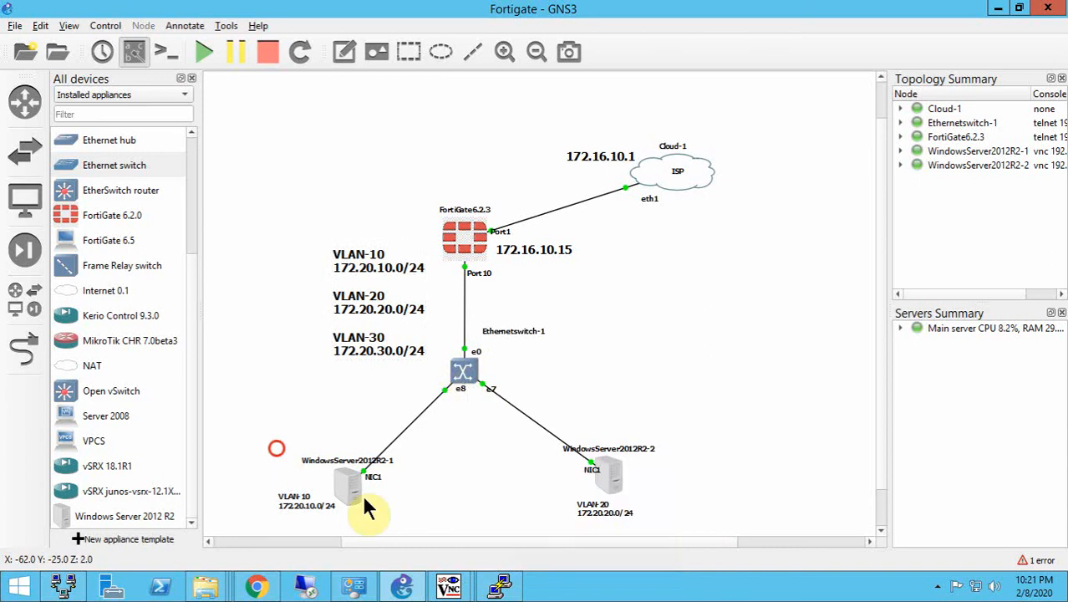
pyautogui.moveTo(364, 499); pyautogui.dragTo(377, 506)
pyautogui.moveTo(519, 427); pyautogui.dragTo(660, 515)
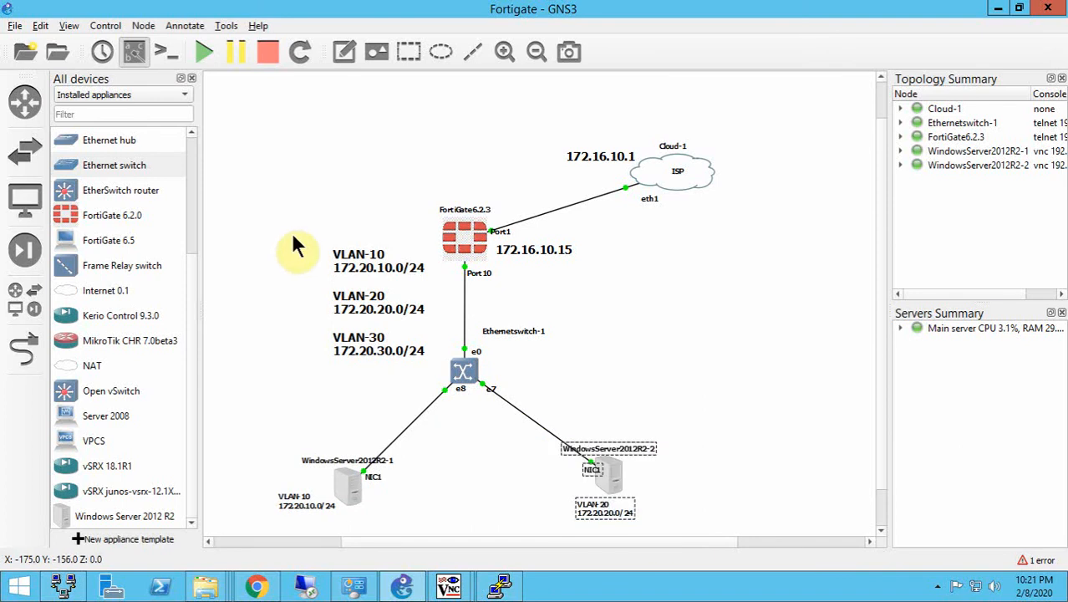
pyautogui.click(292, 235)
pyautogui.moveTo(410, 360); pyautogui.dragTo(410, 361)
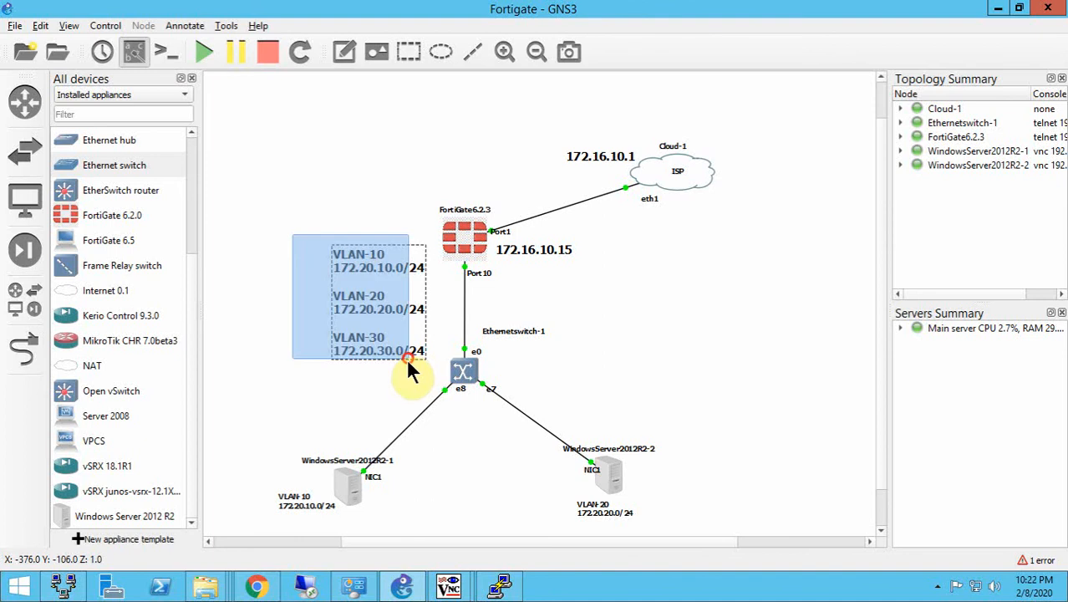
# - Switch to the FortiGate page in Chrome and review its refreshed list of network interfaces
pyautogui.click(265, 587)
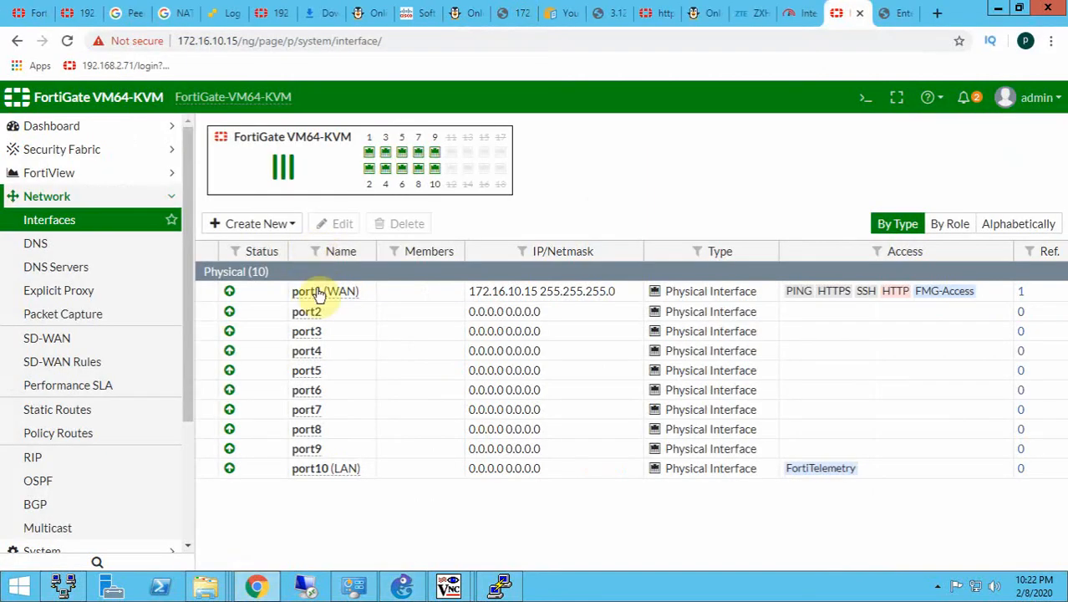
pyautogui.moveTo(287, 298)
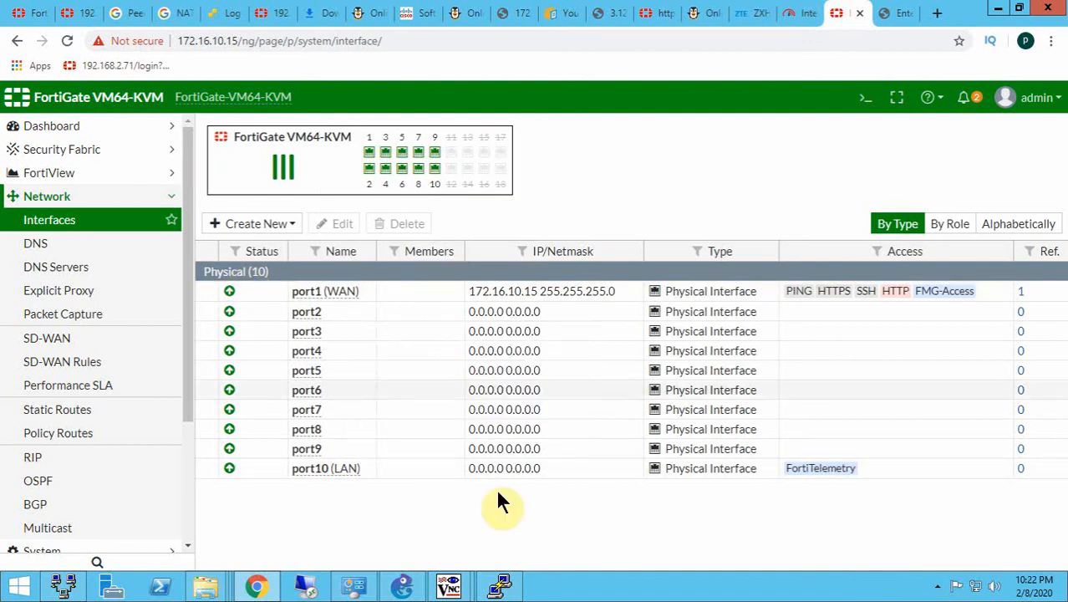
pyautogui.click(72, 223)
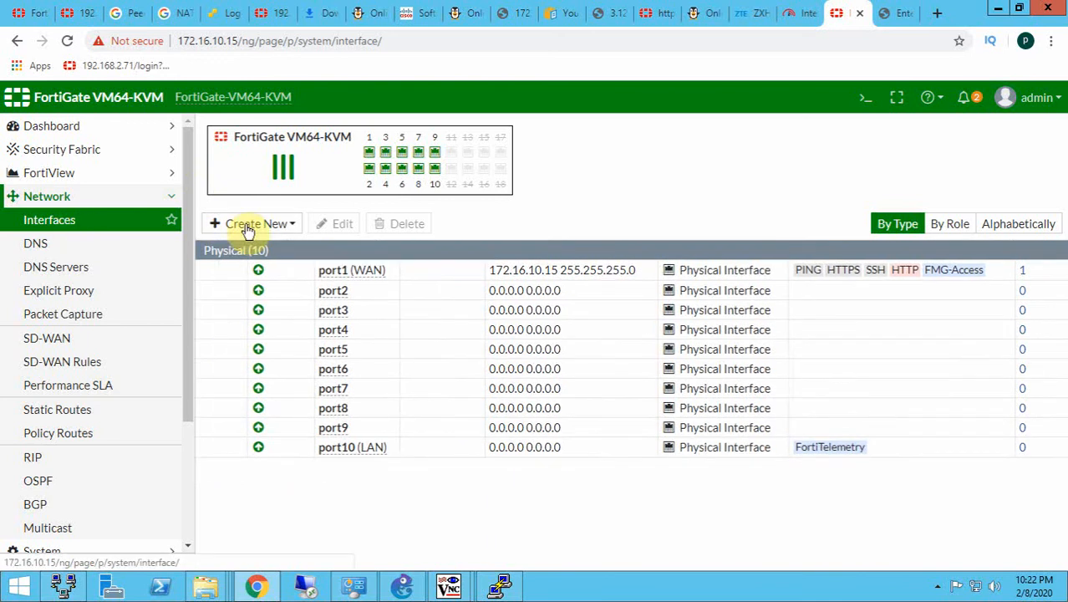
# - Start a new VLAN interface with VLAN-10 as both interface name and alias, and VLAN ID 10
pyautogui.click(253, 228)
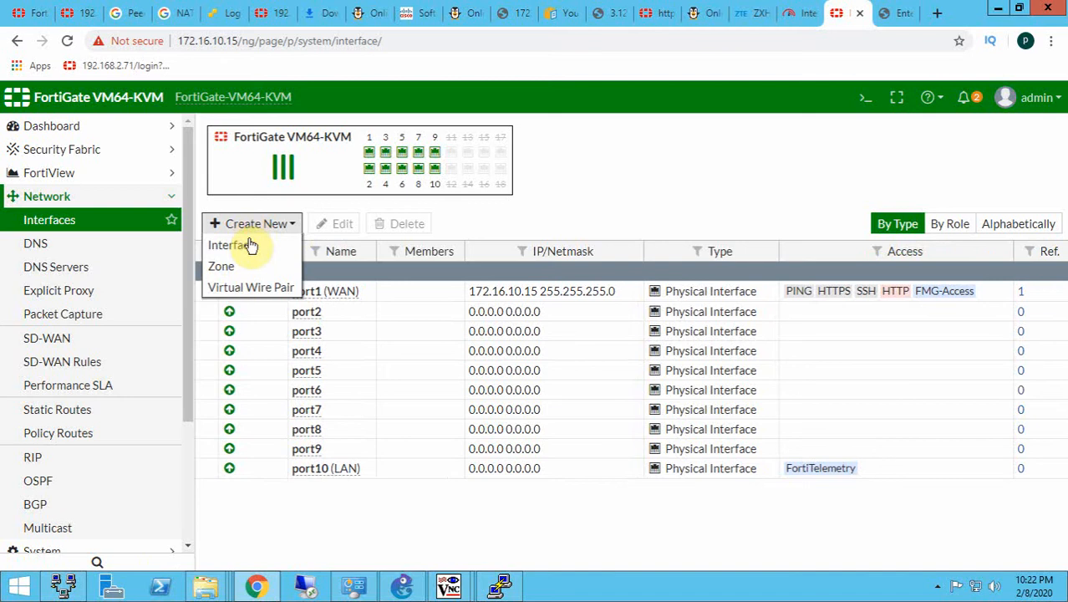
pyautogui.click(241, 250)
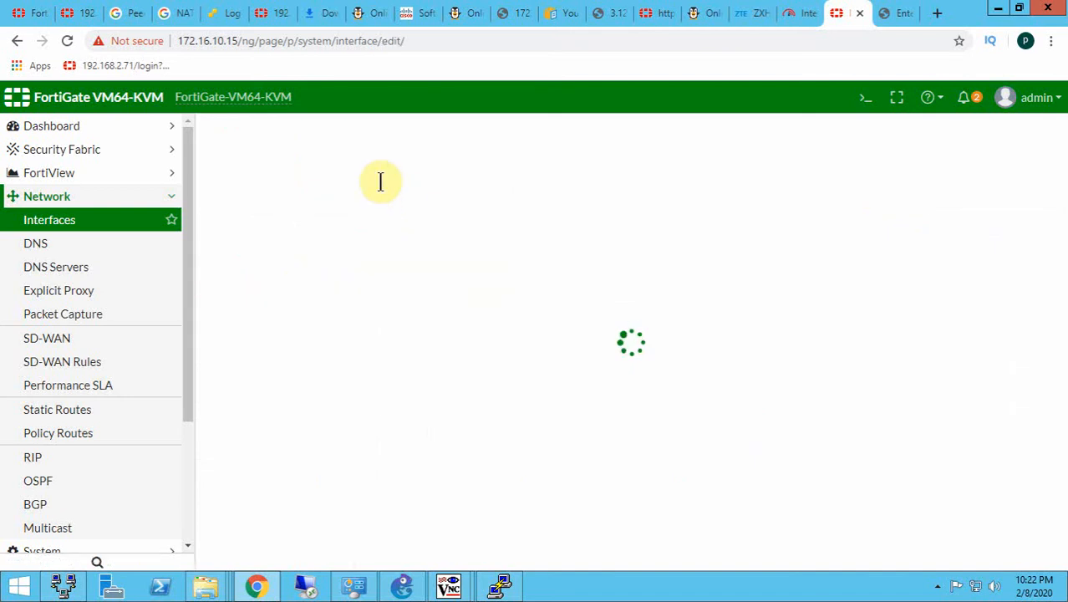
pyautogui.click(404, 166)
pyautogui.write('V')
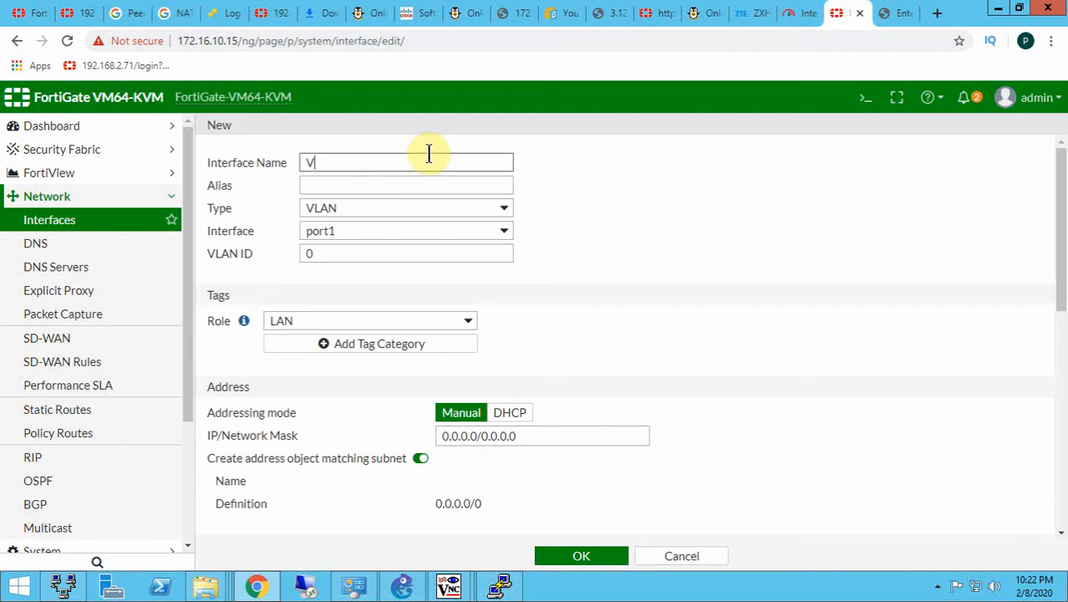
pyautogui.write('LAN-10')
pyautogui.hotkey('ctrl', 'a')
pyautogui.hotkey('ctrl', 'c')
pyautogui.press('Tab')
pyautogui.hotkey('ctrl', 'v')
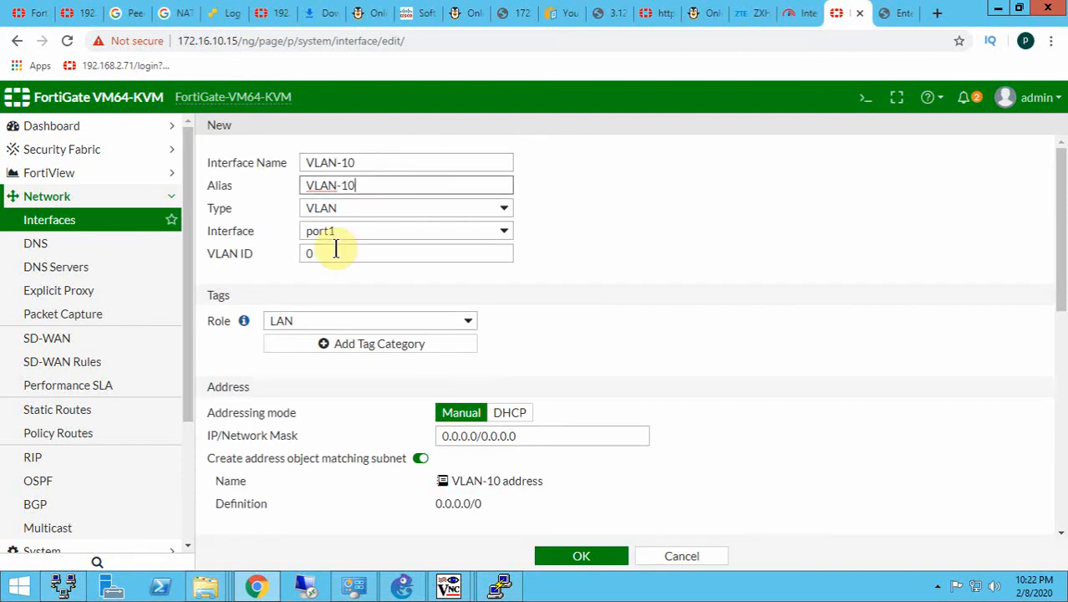
pyautogui.click(335, 249)
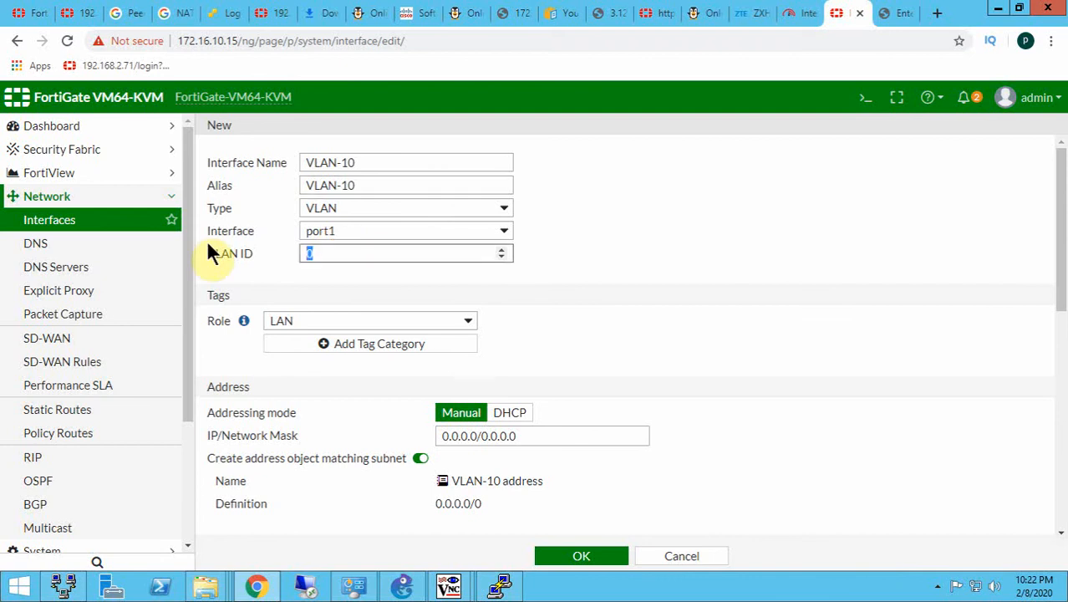
pyautogui.write('10')
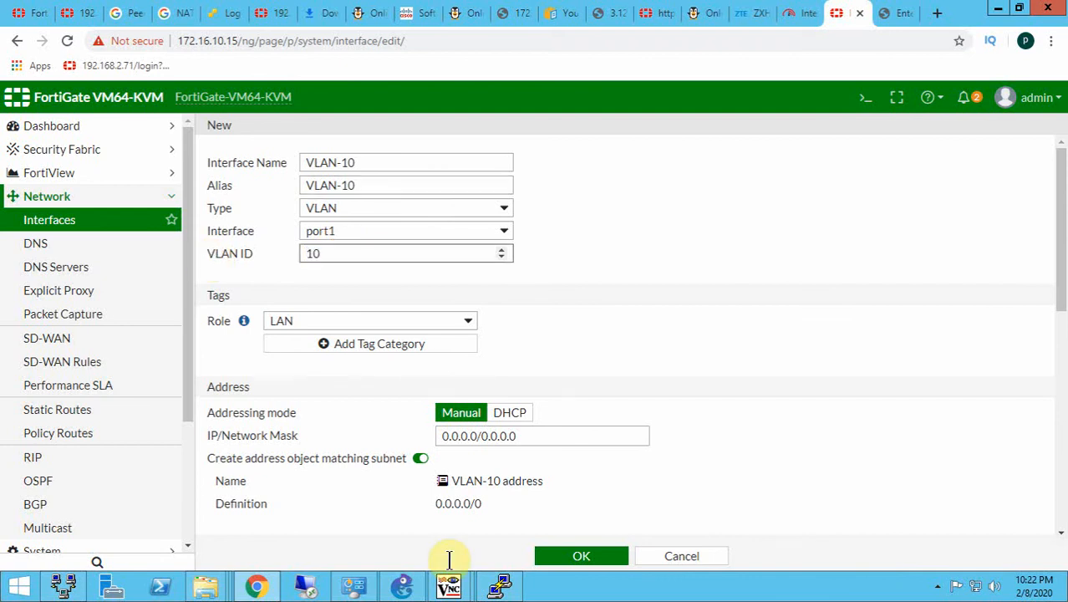
# - Switch to GNS3 and copy the VLAN-10 subnet 172.20.10.0/24 from the topology's VLAN note
pyautogui.click(404, 586)
pyautogui.doubleClick(375, 266)
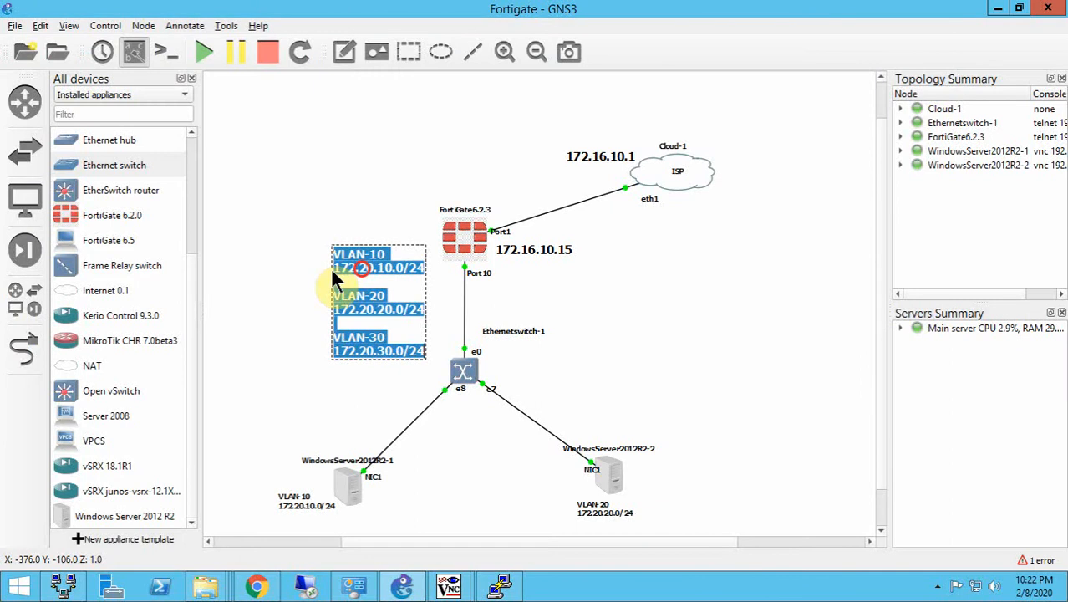
pyautogui.click(334, 267)
pyautogui.keyDown('shift'); pyautogui.click(411, 269); pyautogui.keyUp('shift')
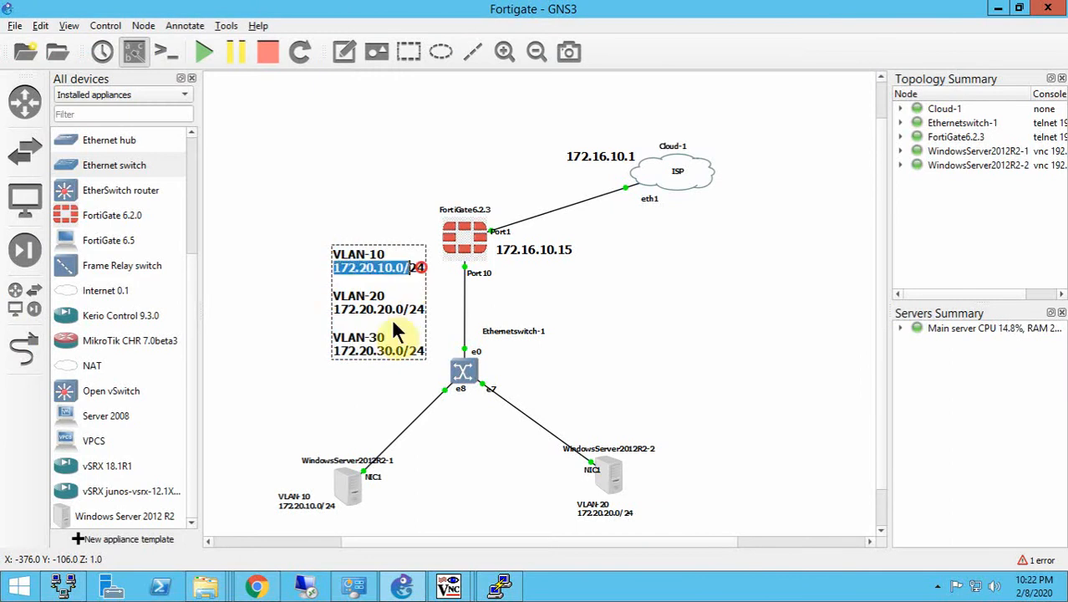
# - Back in Chrome, set the VLAN-10 interface's IP/Network Mask to 172.20.10.1/24 and its parent interface to port10
pyautogui.hotkey('alt', 'Tab')
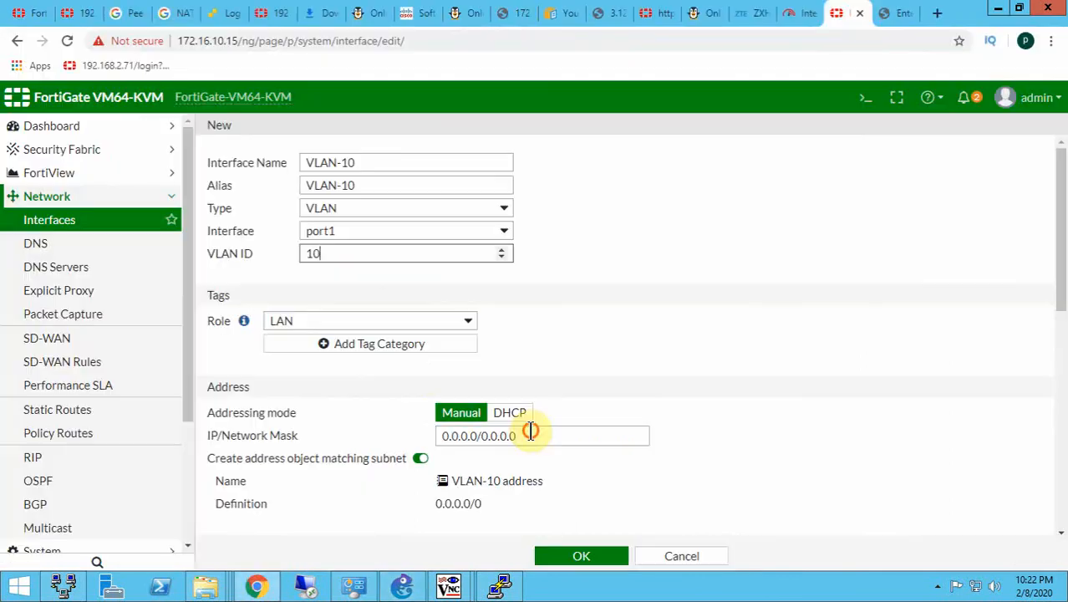
pyautogui.click(529, 430)
pyautogui.hotkey('ctrl', 'a')
pyautogui.hotkey('ctrl', 'v')
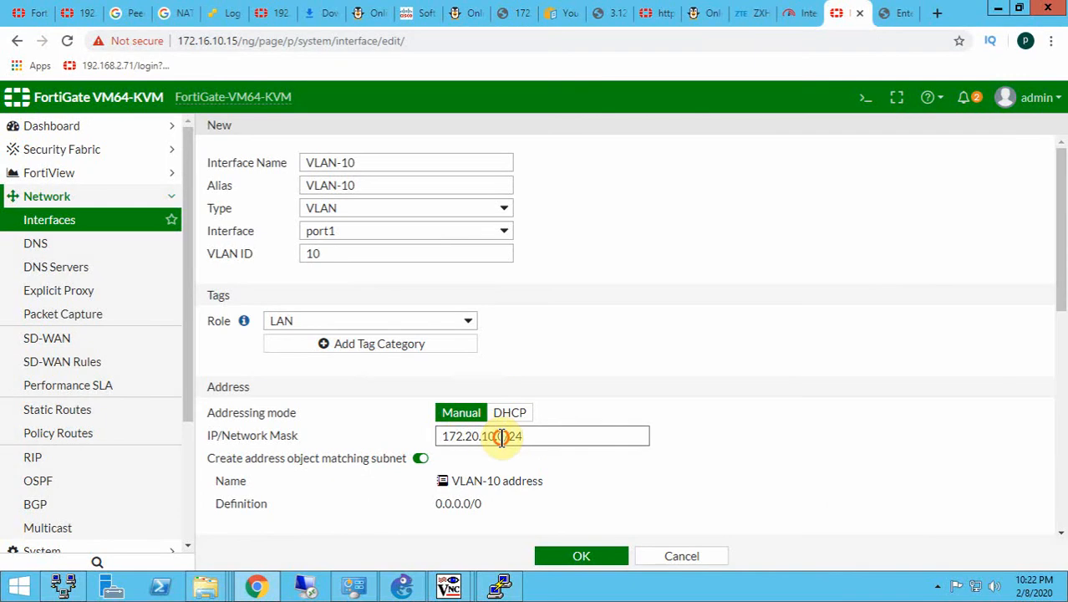
pyautogui.click(499, 436)
pyautogui.press('BackSpace')
pyautogui.write('1')
pyautogui.click(320, 234)
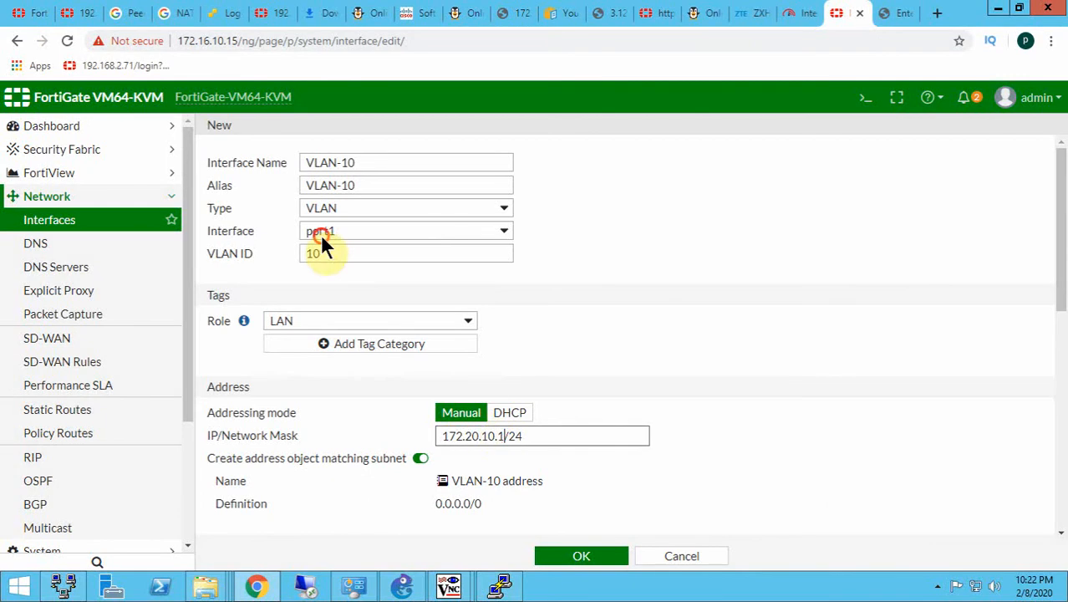
pyautogui.click(324, 382)
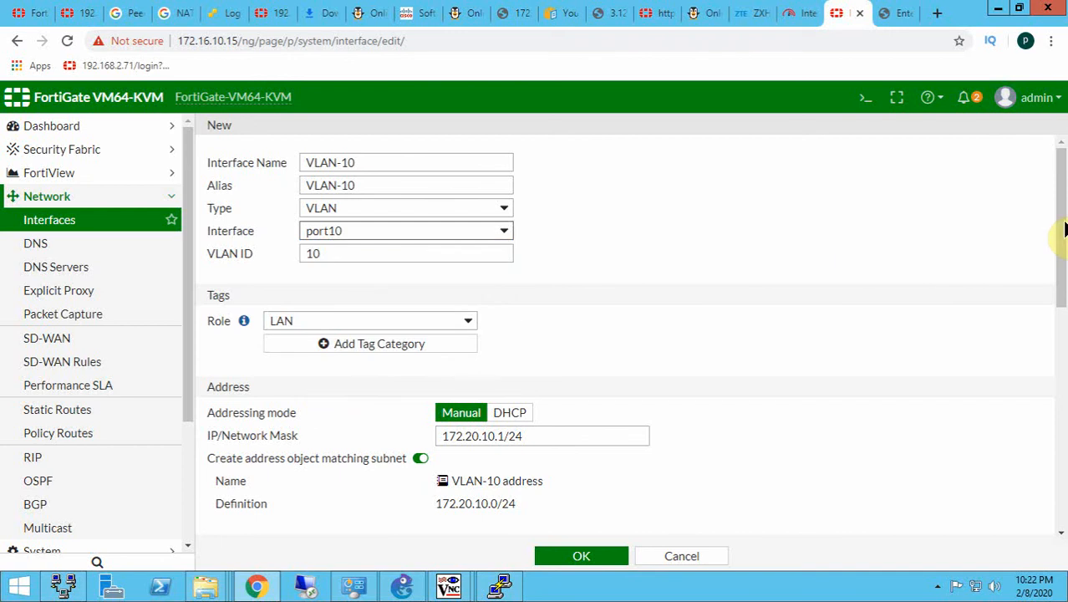
# - Enable the DHCP server for VLAN-10 with 8.8.8.8 as the specified DNS server and save the interface
pyautogui.moveTo(1061, 221); pyautogui.dragTo(1044, 315)
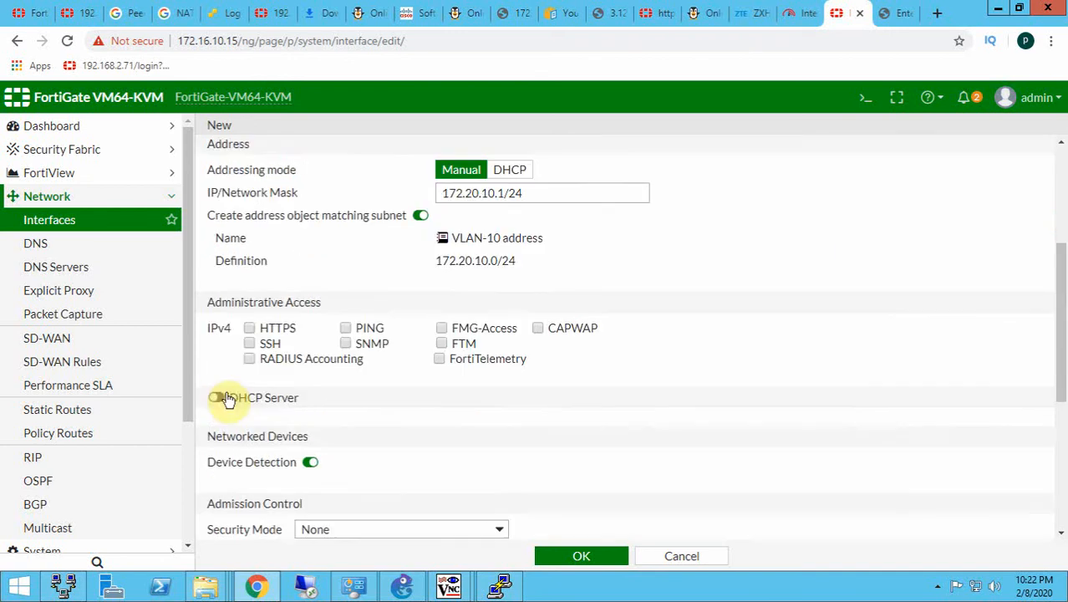
pyautogui.click(224, 398)
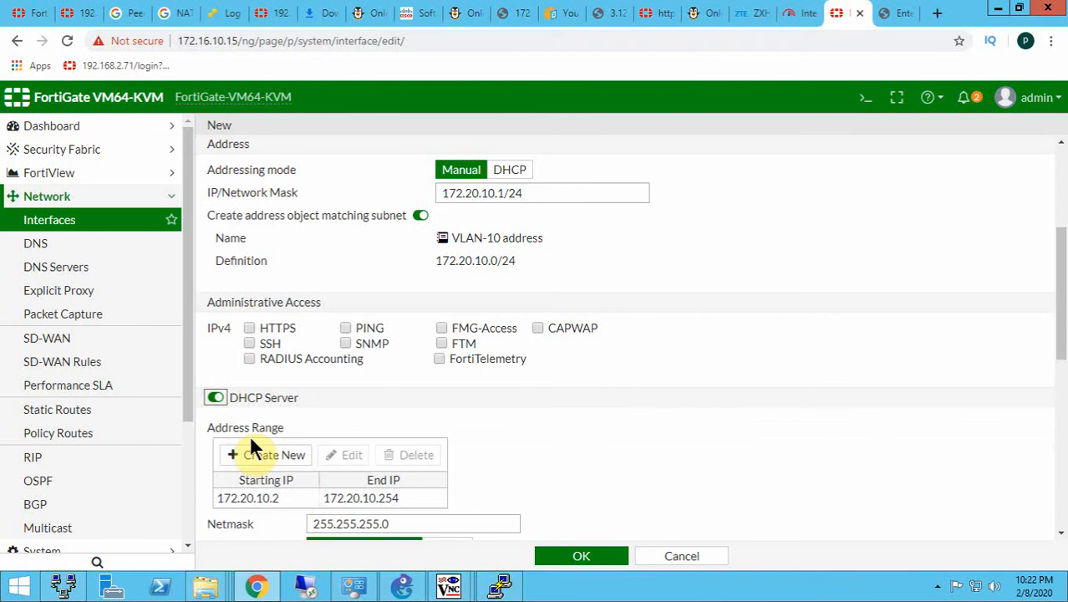
pyautogui.click(283, 451)
pyautogui.scroll(-3, 541, 392)
pyautogui.click(558, 335)
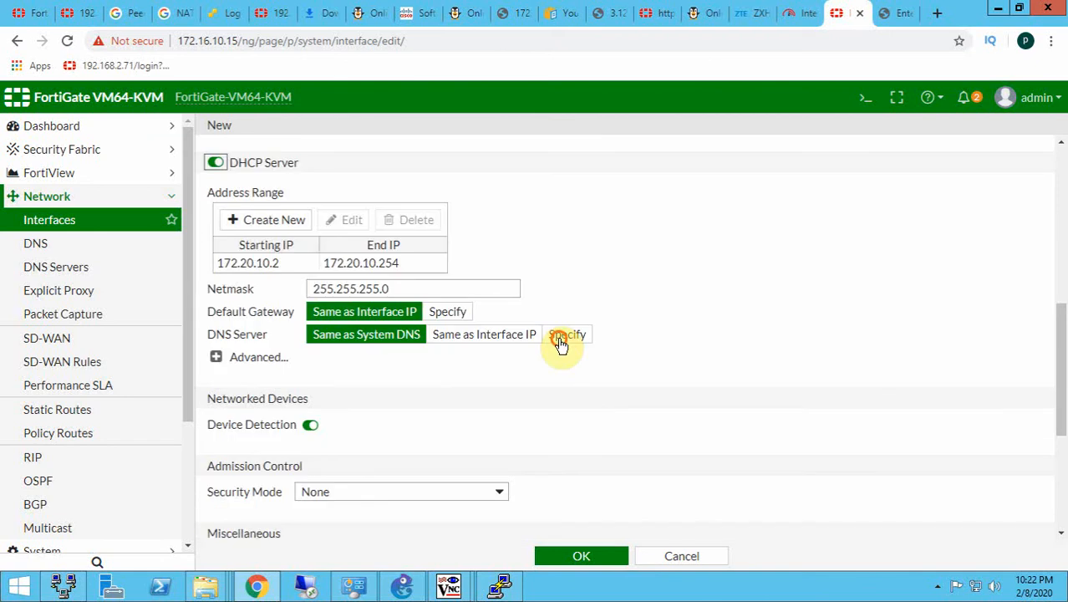
pyautogui.moveTo(654, 336); pyautogui.dragTo(531, 319)
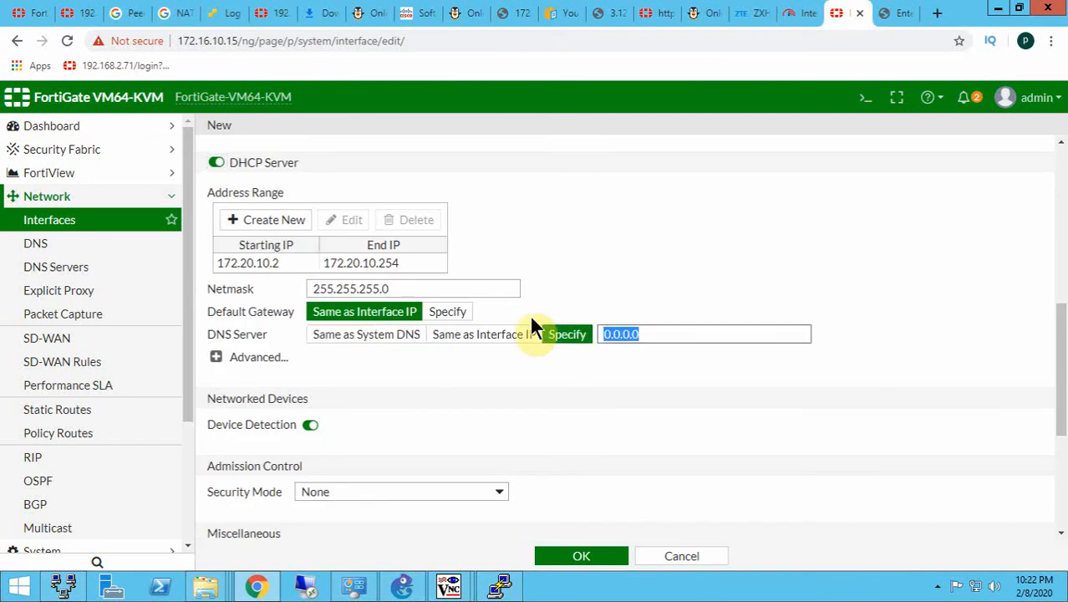
pyautogui.write('8.8.8.8.')
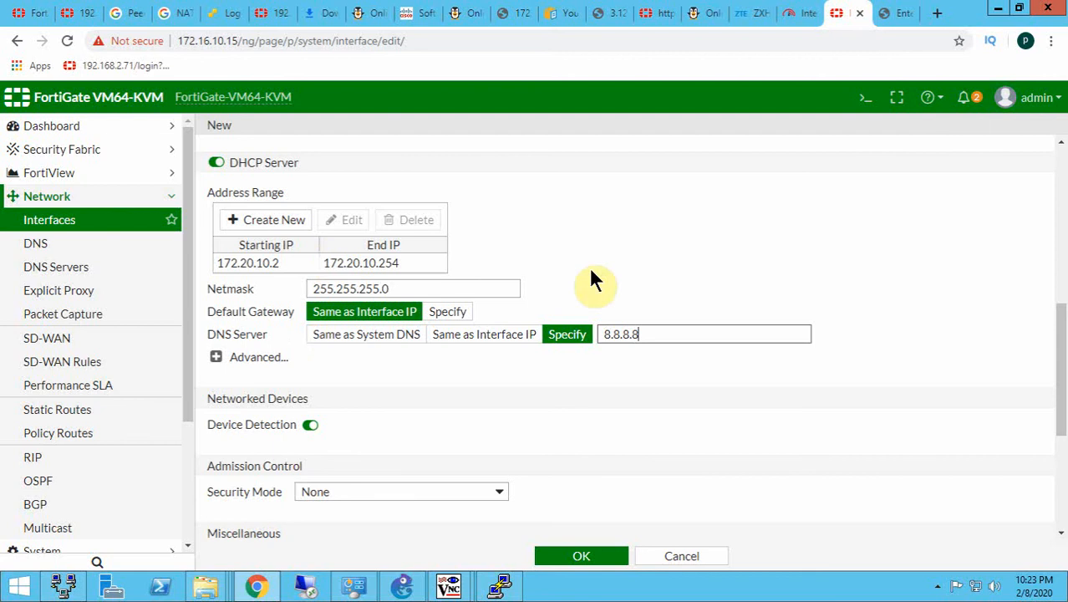
pyautogui.click(574, 556)
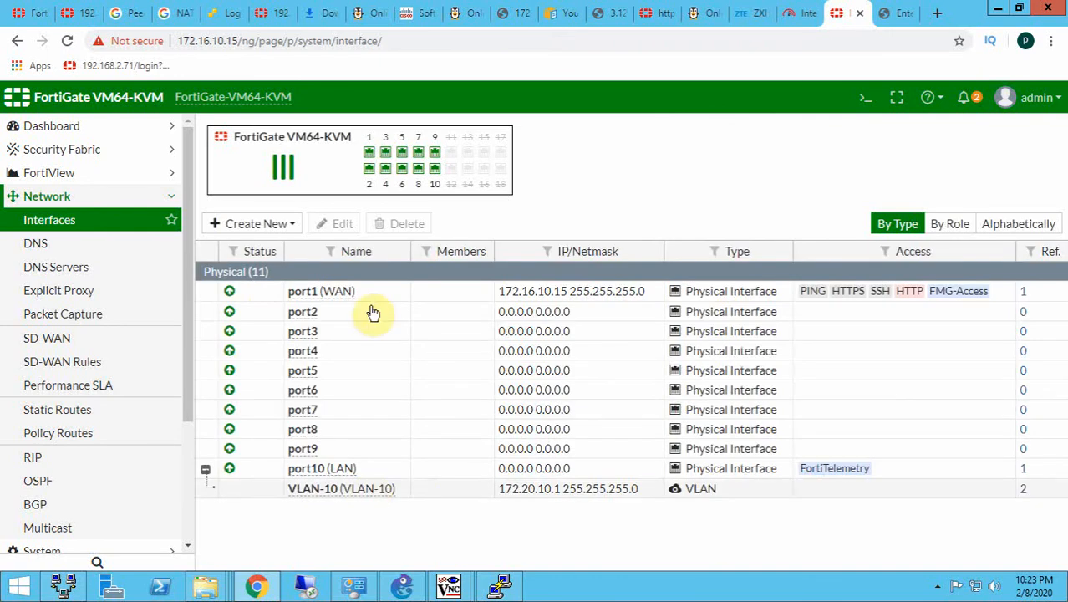
# - Start a new interface and enter VLAN-20 as both its interface name and alias
pyautogui.click(265, 223)
pyautogui.click(235, 245)
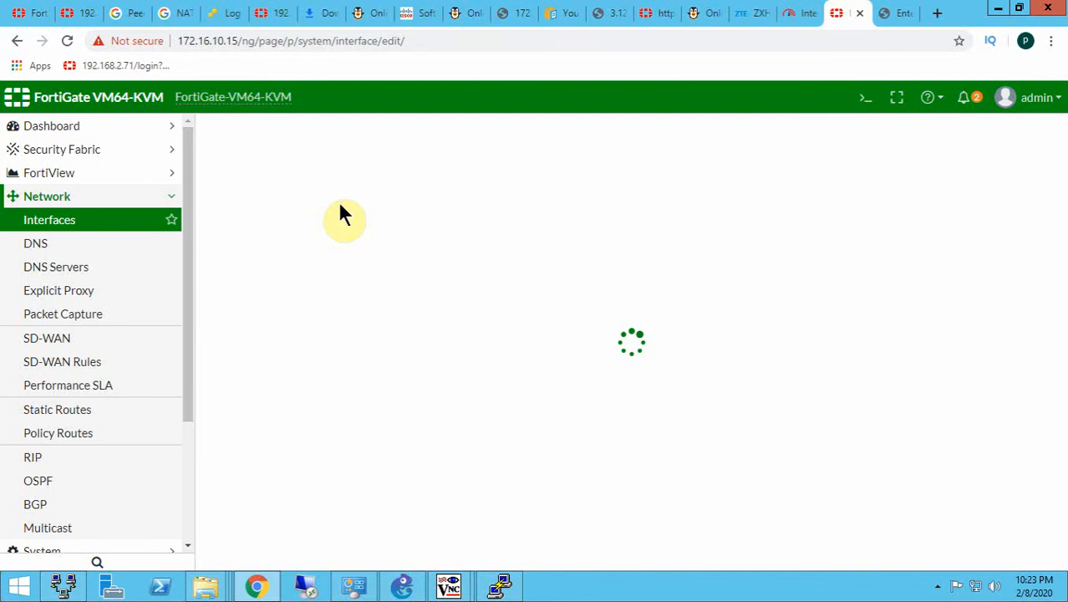
pyautogui.click(356, 163)
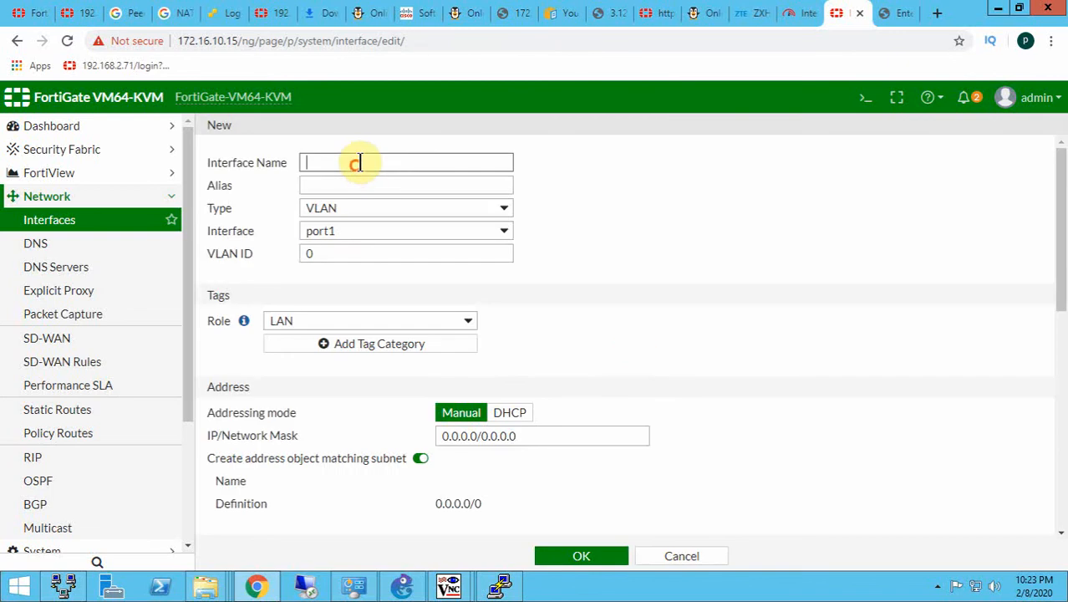
pyautogui.write('VLAN-20')
pyautogui.press('Tab')
# - Set the VLAN-20 interface's VLAN ID to 20 and its parent interface to port10
pyautogui.moveTo(343, 252); pyautogui.dragTo(212, 252)
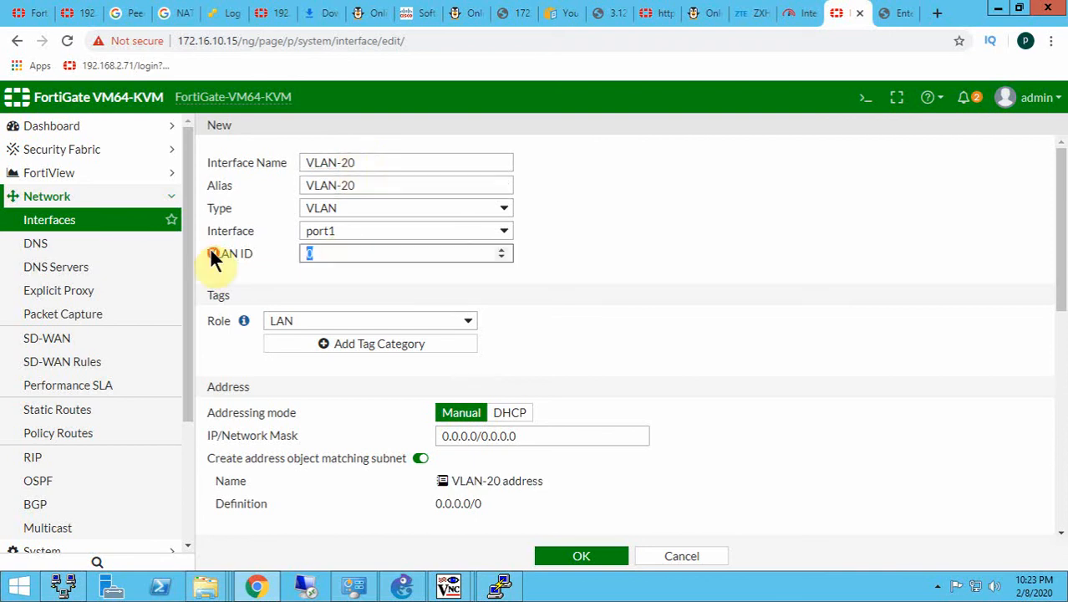
pyautogui.write('20')
pyautogui.click(331, 233)
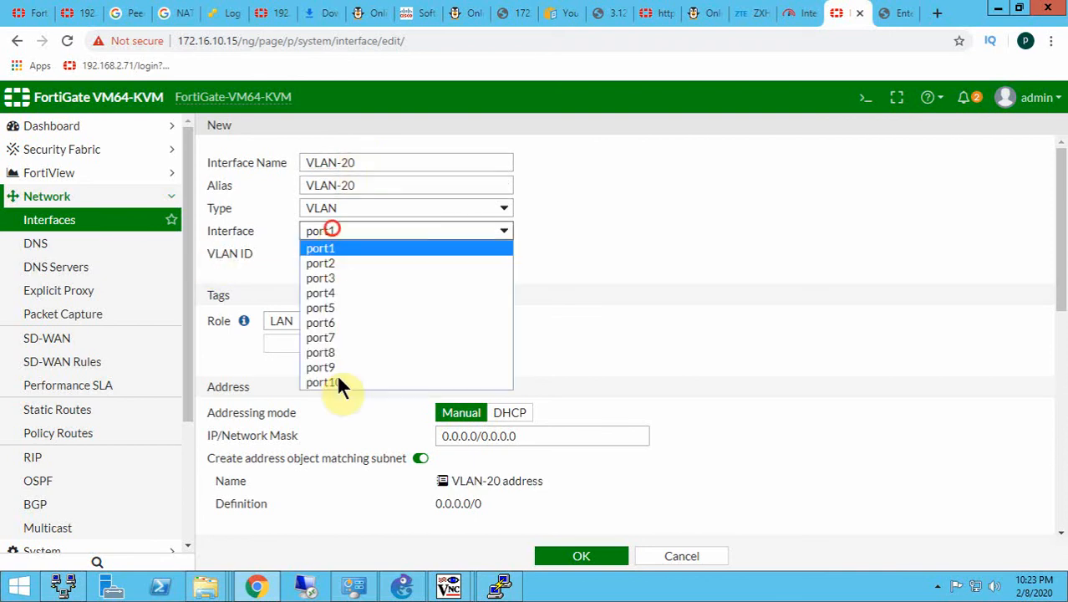
pyautogui.click(339, 382)
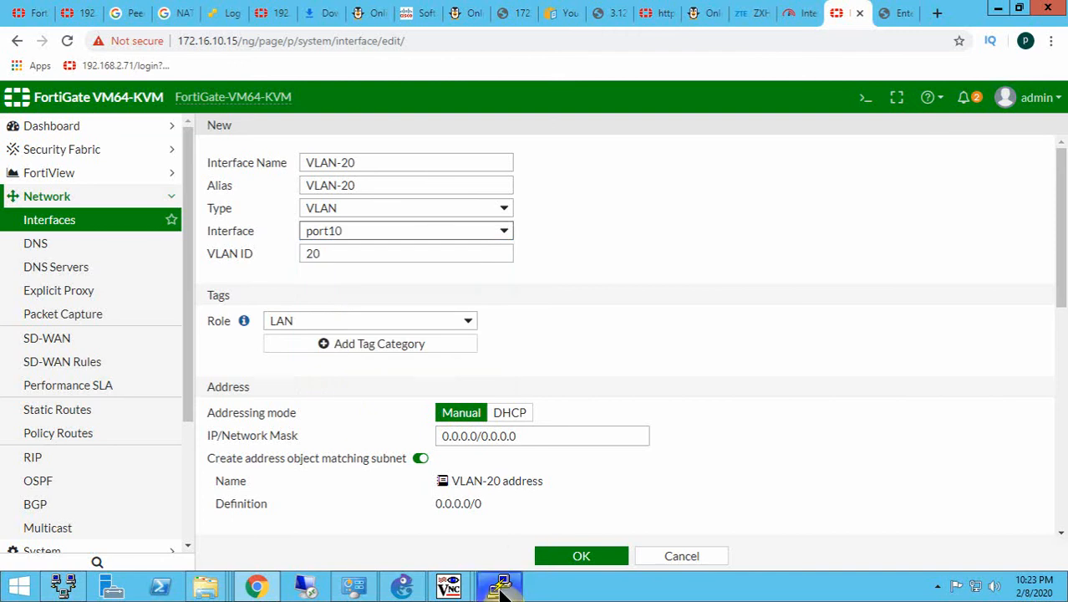
# - Switch to GNS3 and copy the VLAN-20 subnet 172.20.20.0/24 from the topology's VLAN note
pyautogui.moveTo(498, 590)
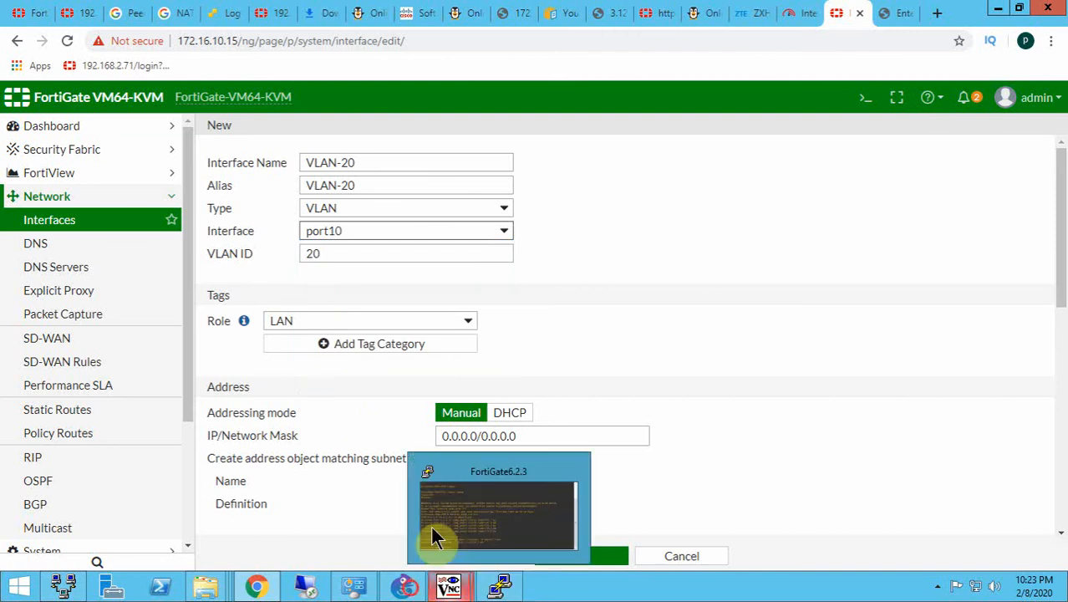
pyautogui.click(435, 536)
pyautogui.click(334, 309)
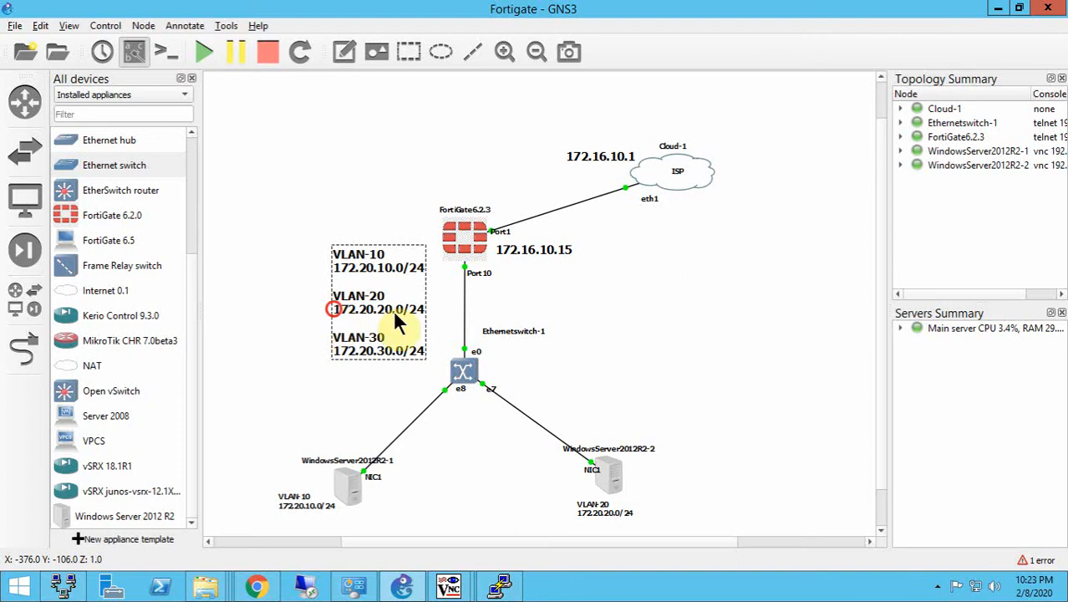
pyautogui.moveTo(351, 308); pyautogui.dragTo(378, 316)
pyautogui.doubleClick(377, 308)
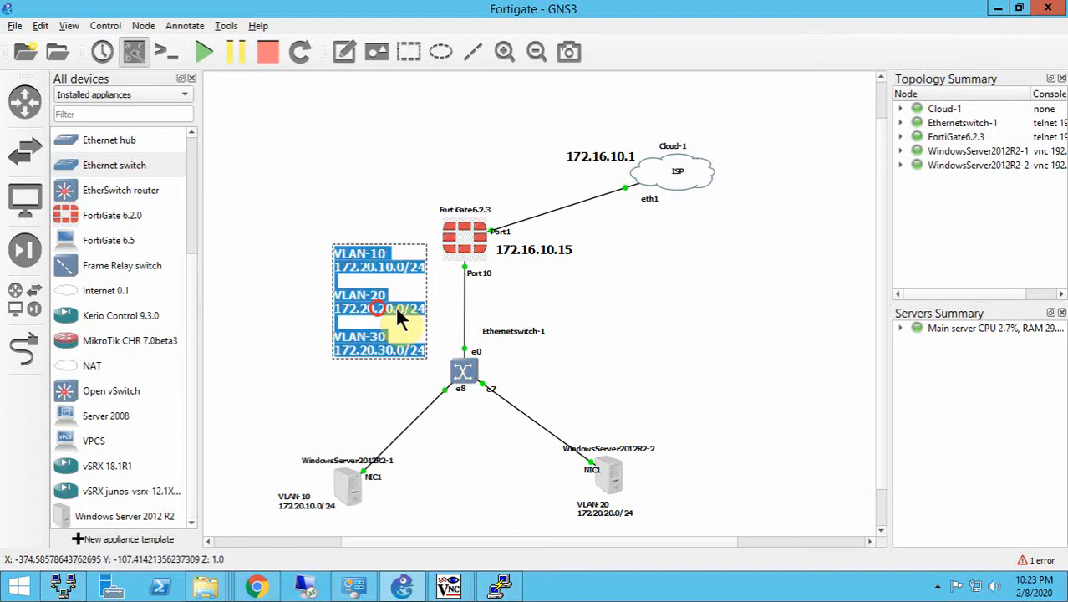
pyautogui.click(379, 308)
pyautogui.click(423, 308)
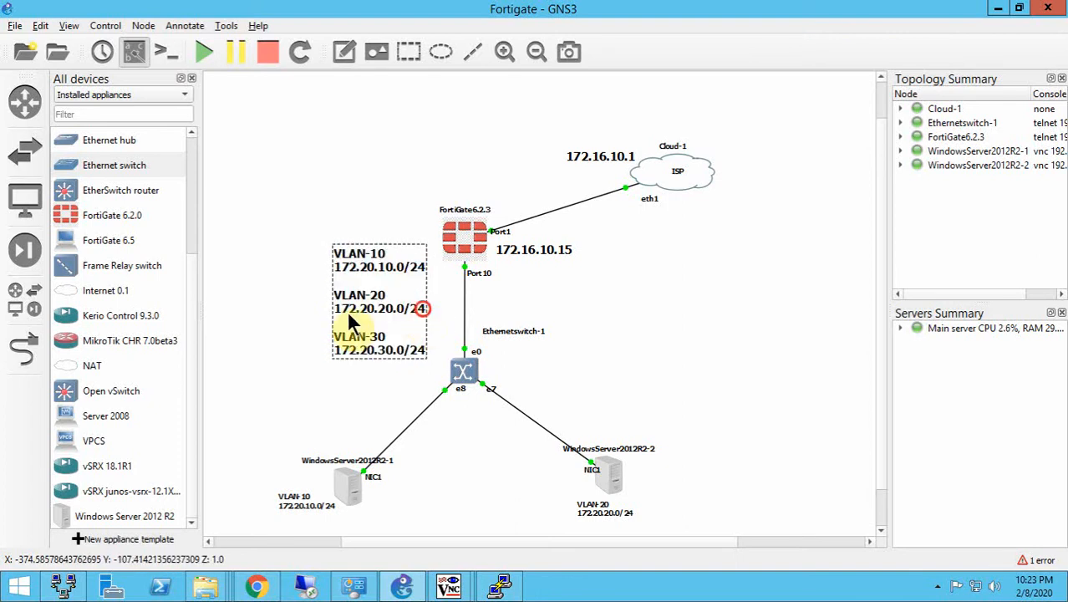
pyautogui.keyDown('shift'); pyautogui.click(335, 309); pyautogui.keyUp('shift')
pyautogui.hotkey('ctrl', 'c')
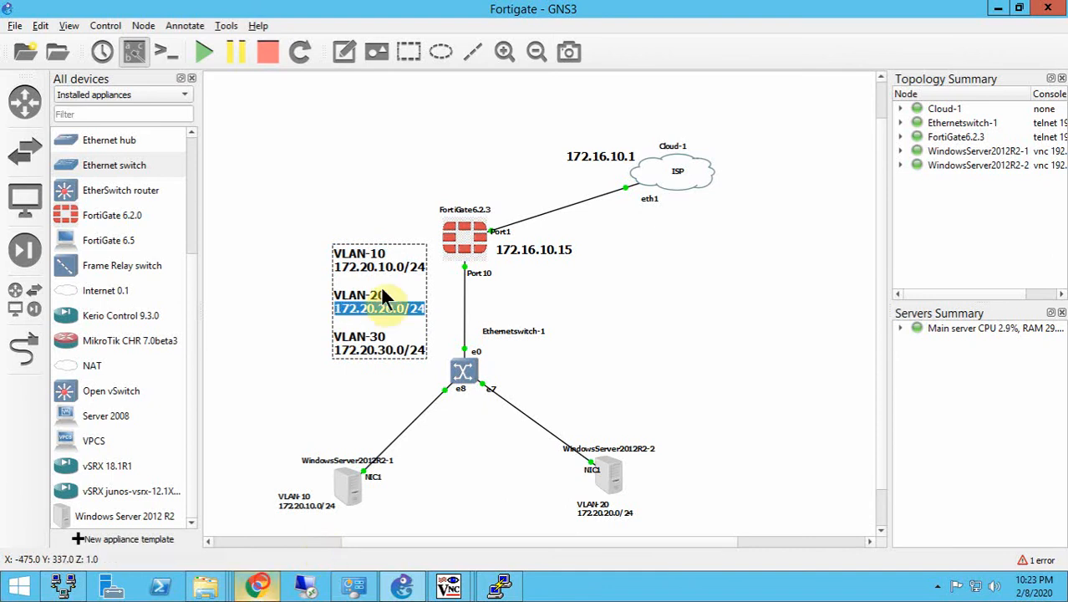
# - Back in Chrome, set the VLAN-20 interface's IP/Network Mask to 172.20.20.1/24
pyautogui.hotkey('alt', 'Tab')
pyautogui.moveTo(530, 439); pyautogui.dragTo(329, 420)
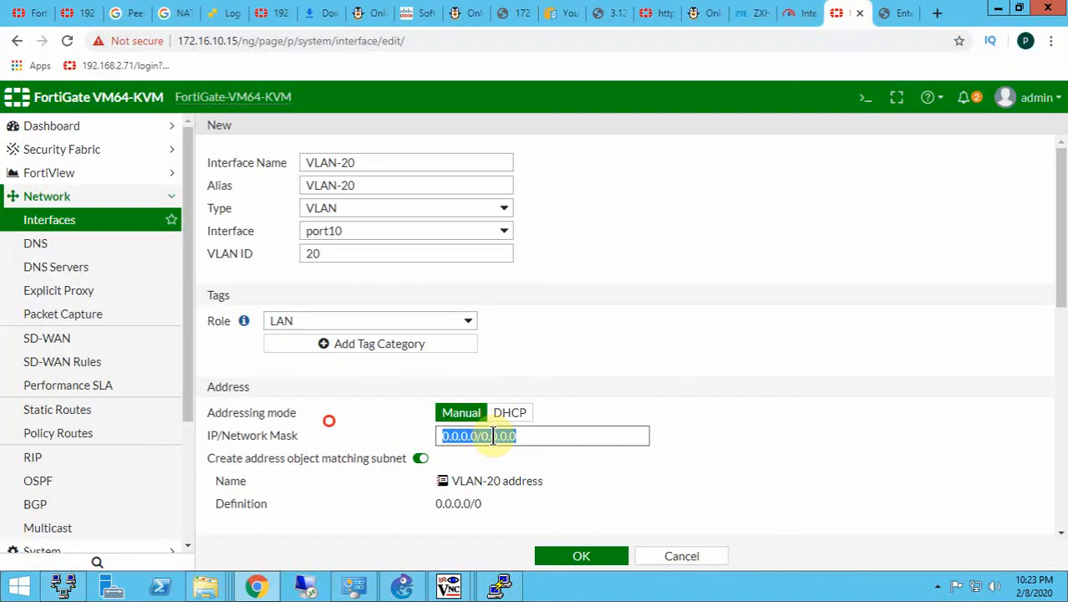
pyautogui.hotkey('ctrl', 'v')
pyautogui.doubleClick(499, 436)
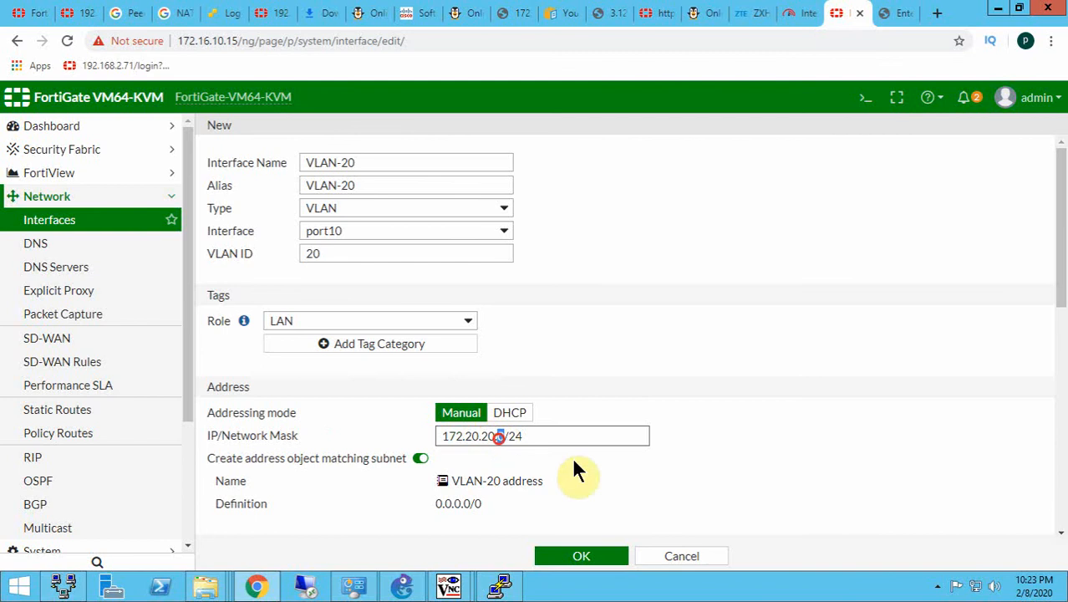
pyautogui.write('1')
# - Enable the DHCP server for the VLAN-20 interface
pyautogui.scroll(-3, 518, 401)
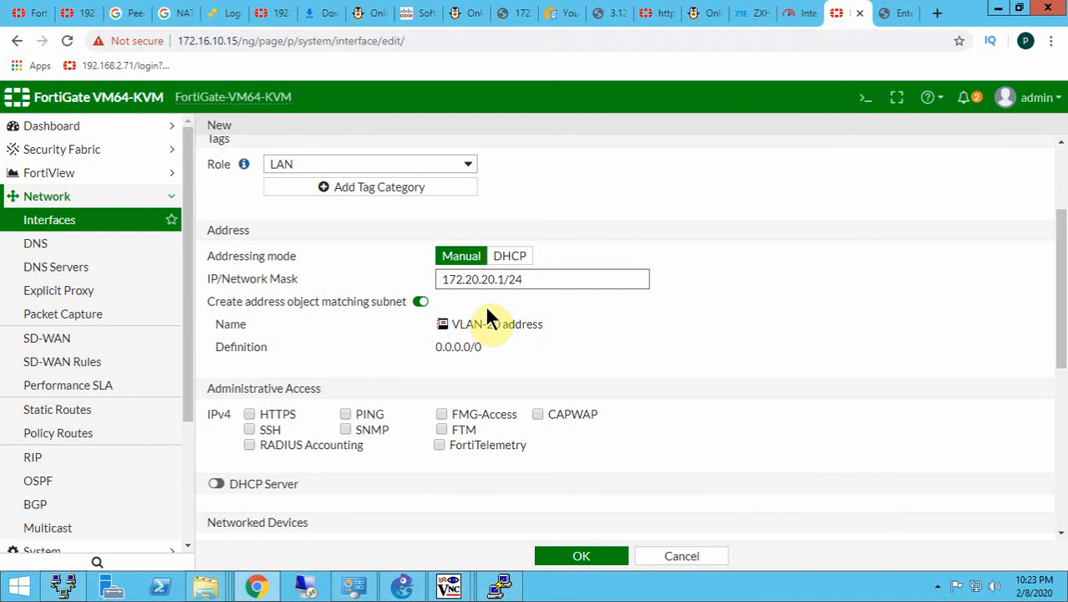
pyautogui.click(234, 482)
pyautogui.scroll(-2, 441, 437)
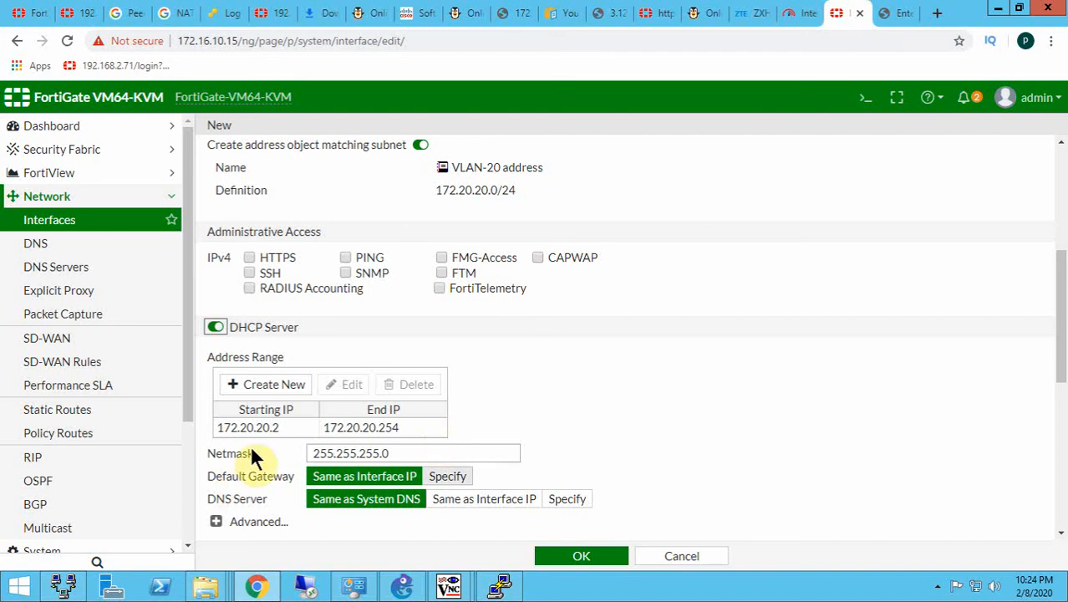
# - Switch the VLAN-20 DHCP default gateway to a specified address and back to Same as Interface IP
pyautogui.click(207, 475)
pyautogui.moveTo(227, 482); pyautogui.dragTo(474, 481)
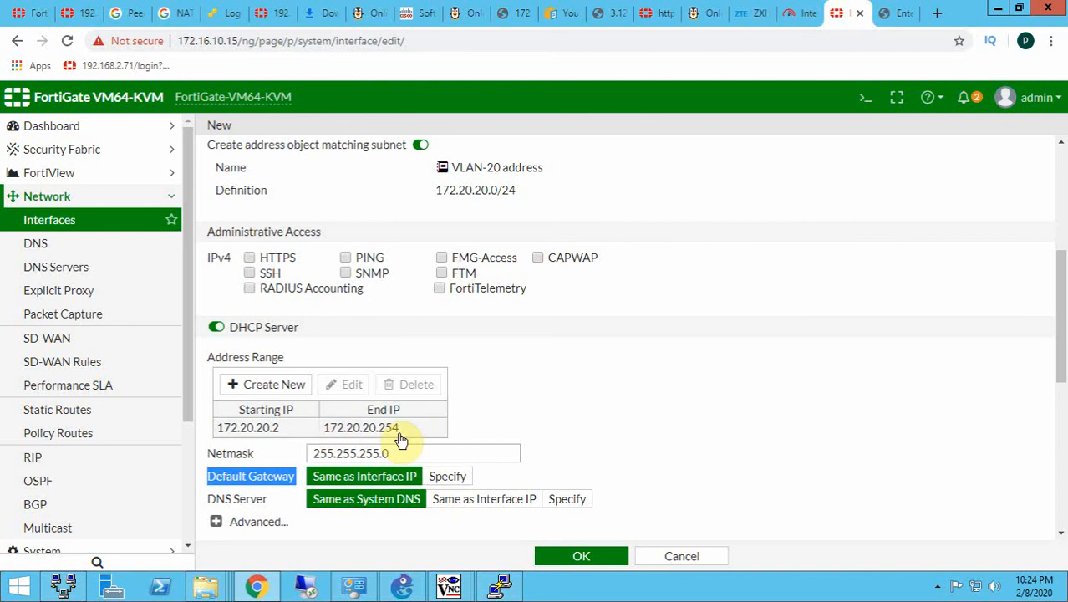
pyautogui.click(441, 477)
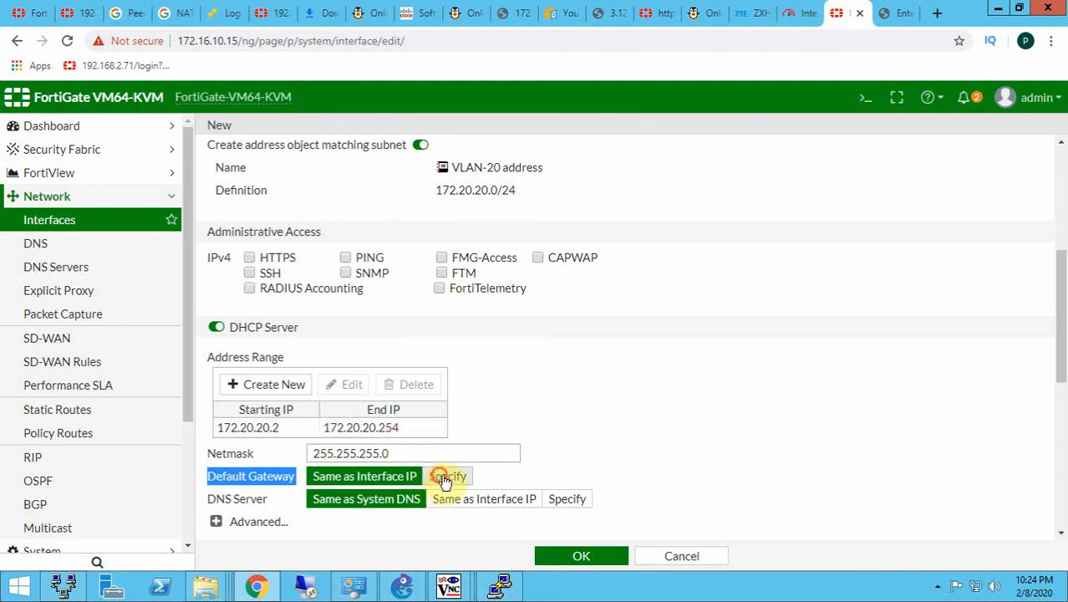
pyautogui.click(560, 480)
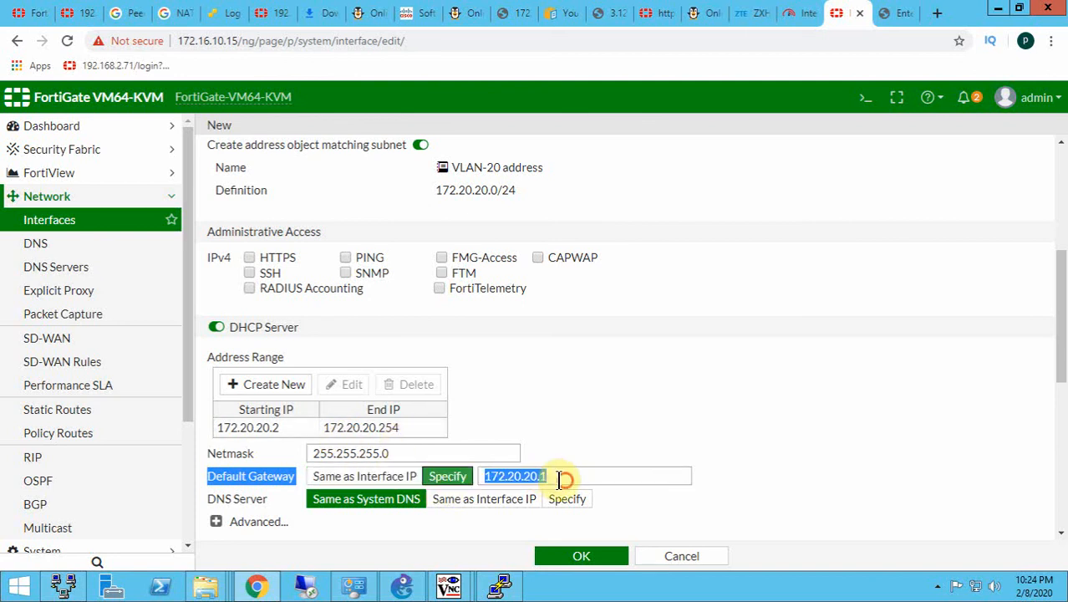
pyautogui.moveTo(559, 479); pyautogui.dragTo(551, 479)
pyautogui.click(325, 479)
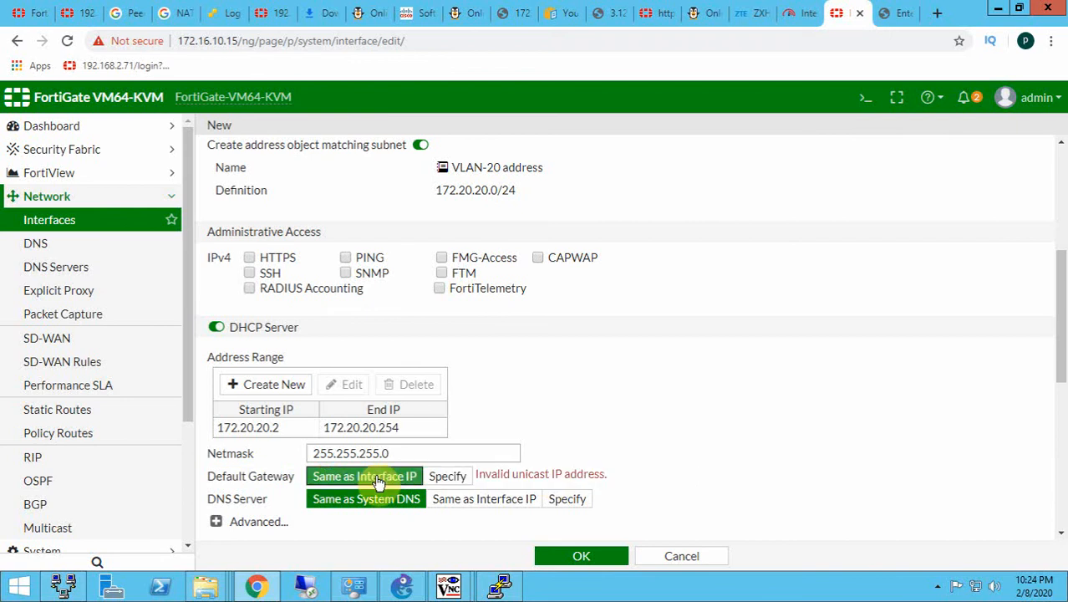
# - Specify 8.8.8.8 as the DNS server for VLAN-20's DHCP and save the interface
pyautogui.scroll(-2, 444, 525)
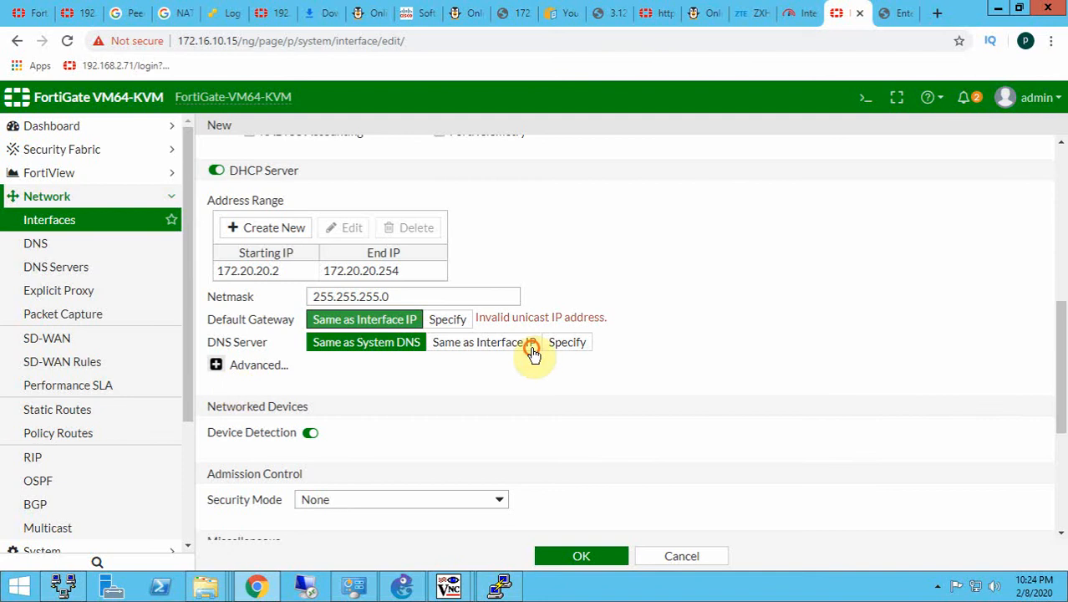
pyautogui.click(562, 349)
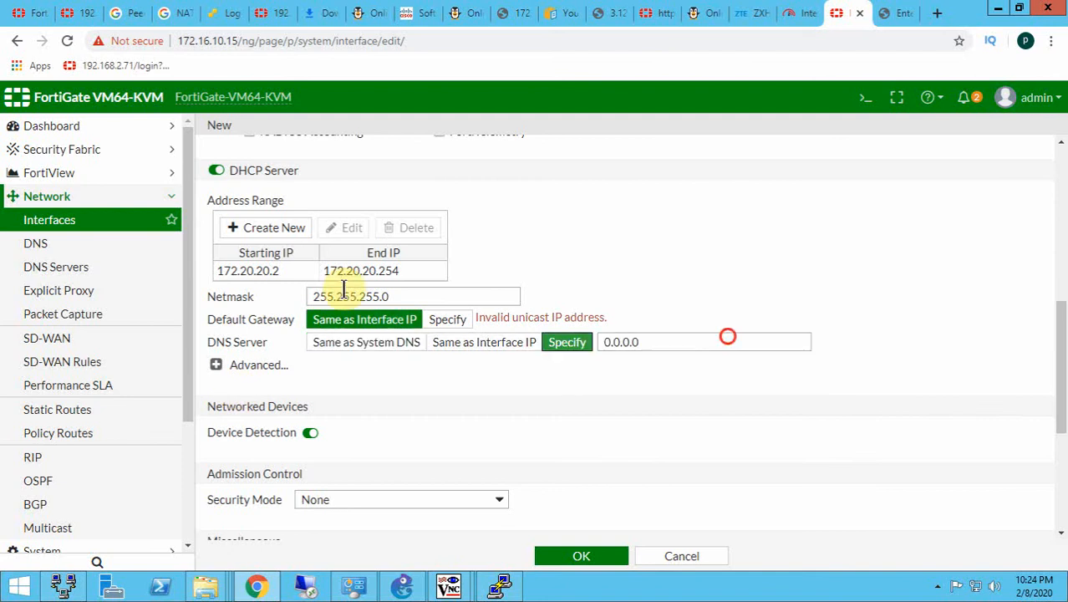
pyautogui.click(727, 339)
pyautogui.write('8.8.')
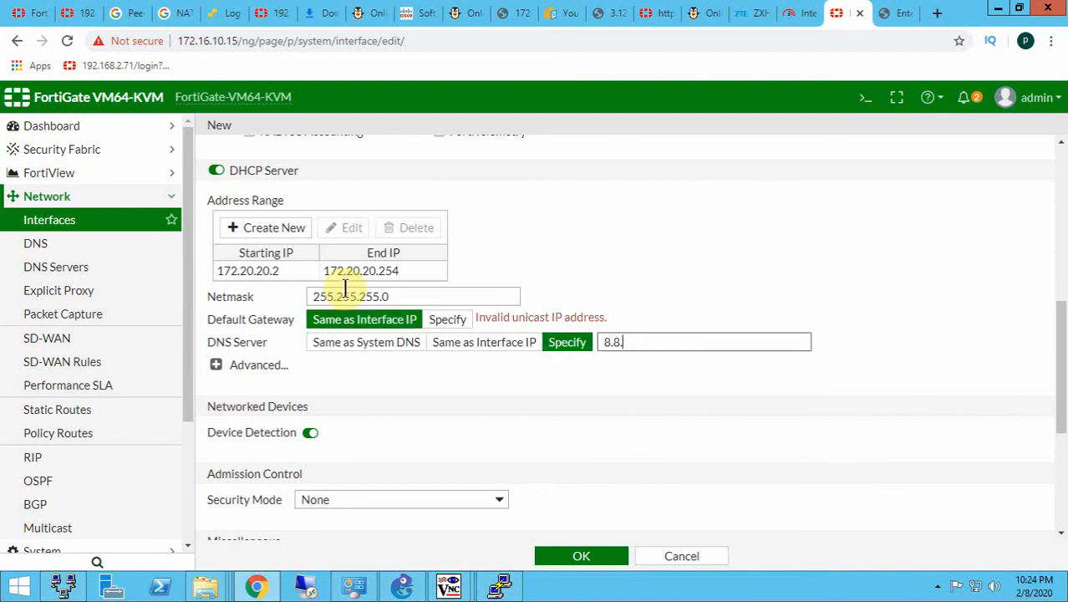
pyautogui.write('8.8')
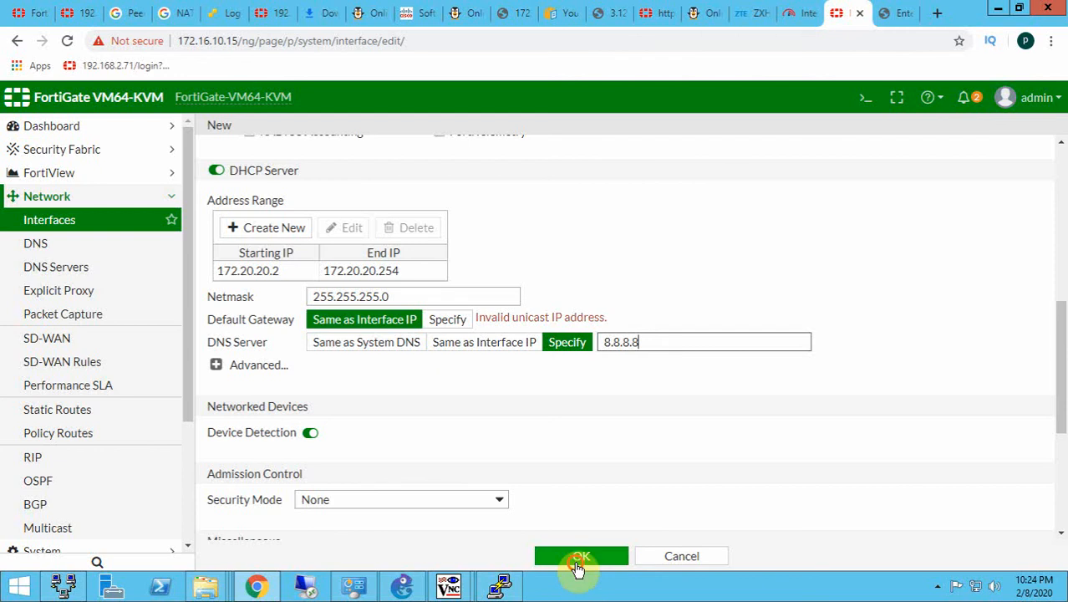
pyautogui.click(576, 560)
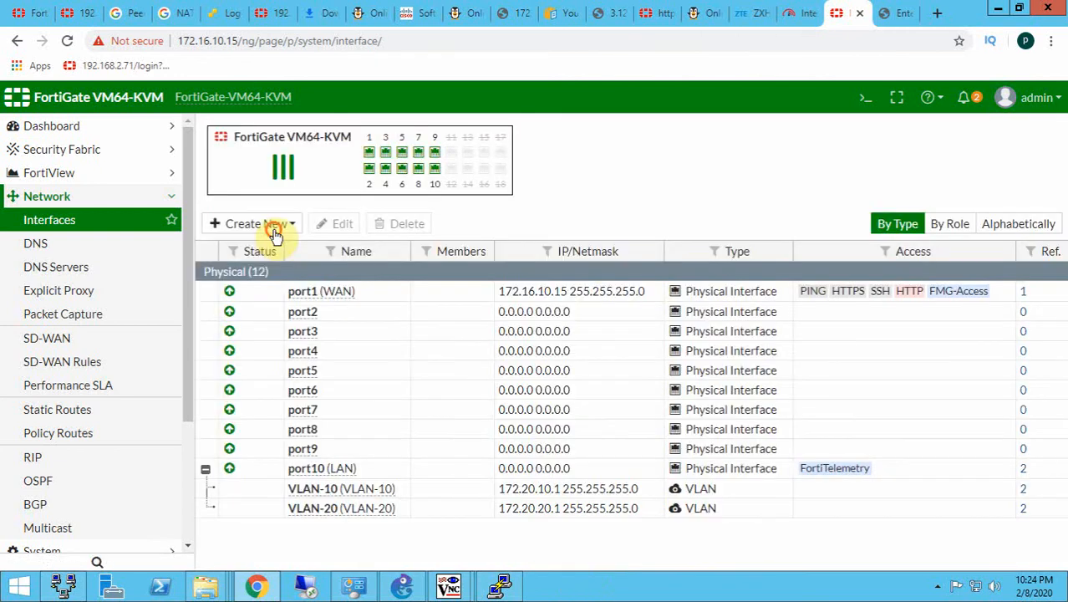
# - Start another new interface and enter VLAN-30 as both its interface name and alias
pyautogui.click(275, 226)
pyautogui.click(270, 245)
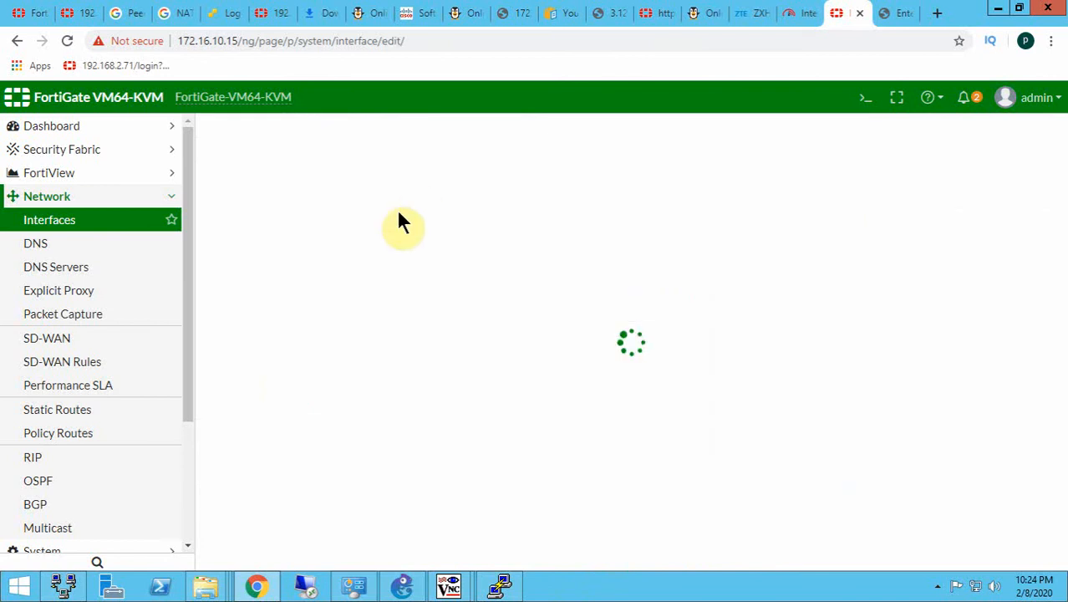
pyautogui.click(388, 165)
pyautogui.write('VB')
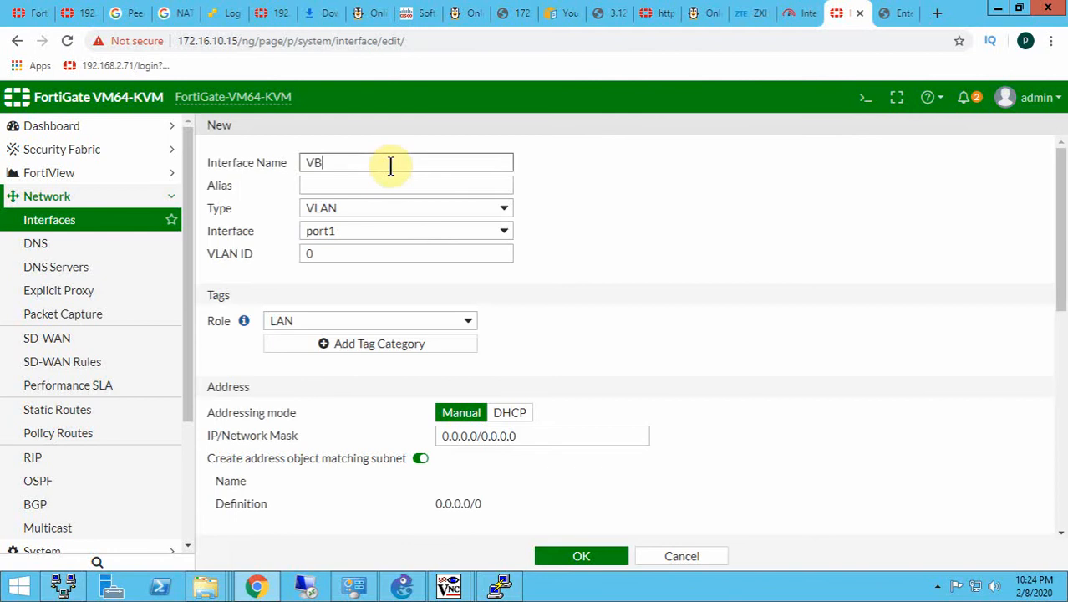
pyautogui.press('BackSpace')
pyautogui.write('LAN-30')
pyautogui.hotkey('ctrl', 'a')
pyautogui.hotkey('ctrl', 'c')
pyautogui.click(373, 179)
pyautogui.hotkey('ctrl', 'v')
# - Set the VLAN-30 interface's VLAN ID to 30 and its parent interface to port10
pyautogui.click(340, 254)
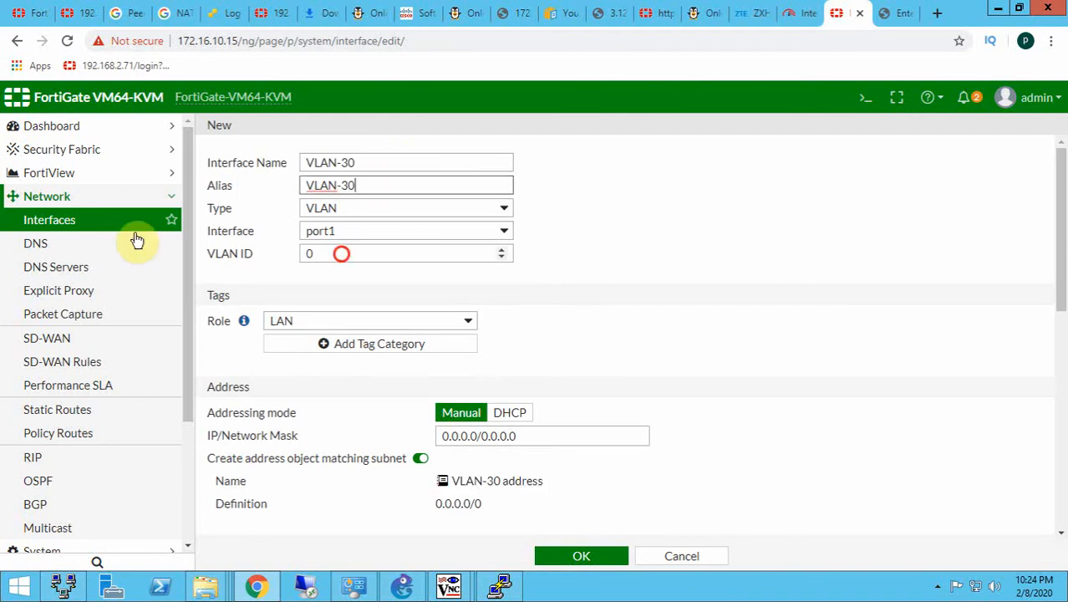
pyautogui.write('30')
pyautogui.click(331, 232)
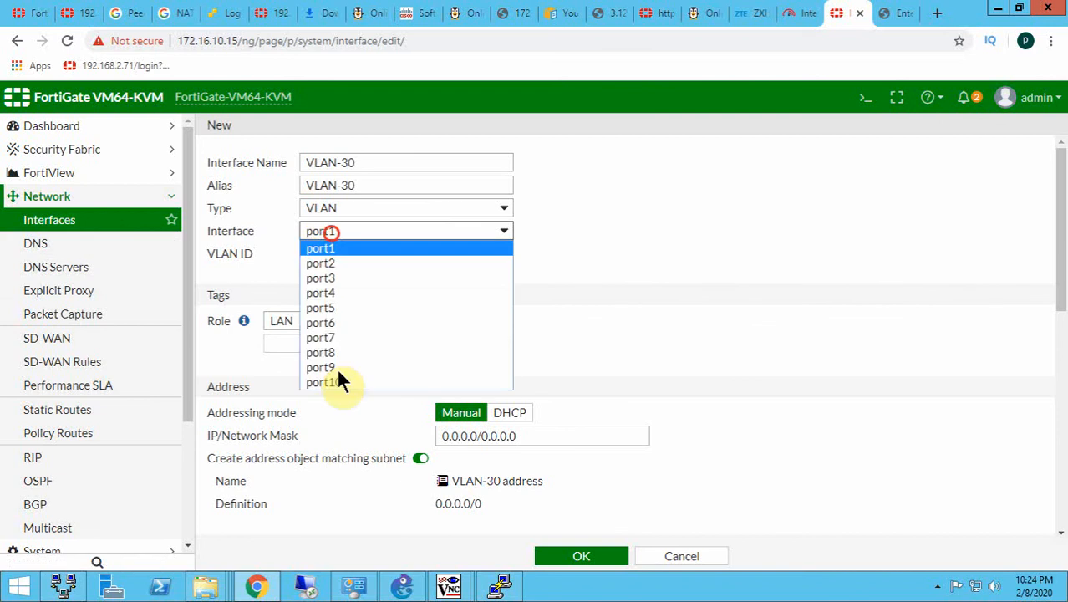
pyautogui.click(335, 381)
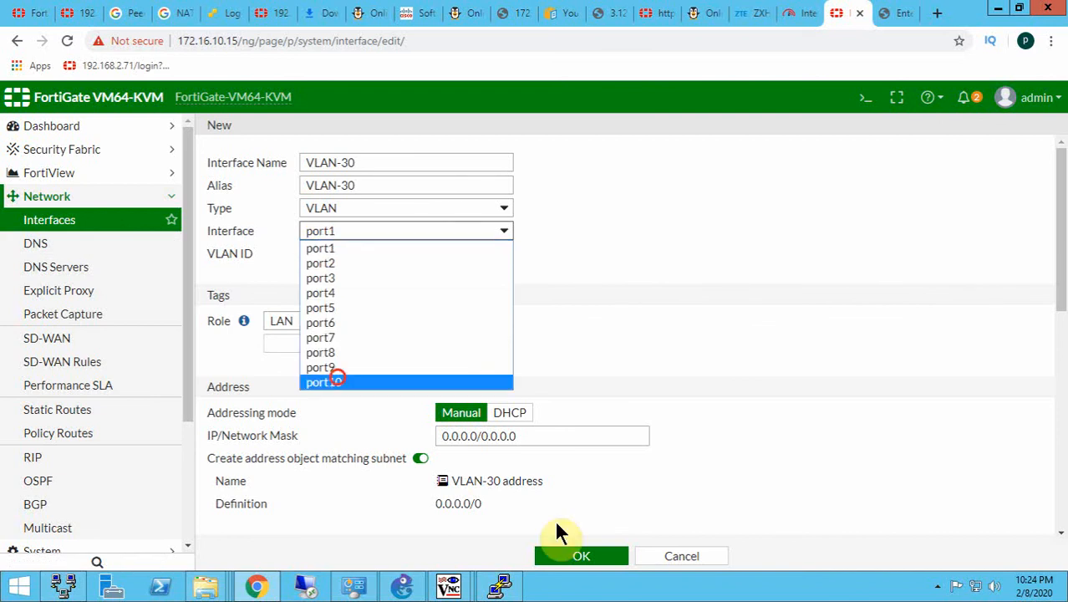
# - Switch to GNS3 and copy the VLAN-30 subnet 172.20.30.0/24 from the topology's VLAN note
pyautogui.click(397, 587)
pyautogui.click(336, 350)
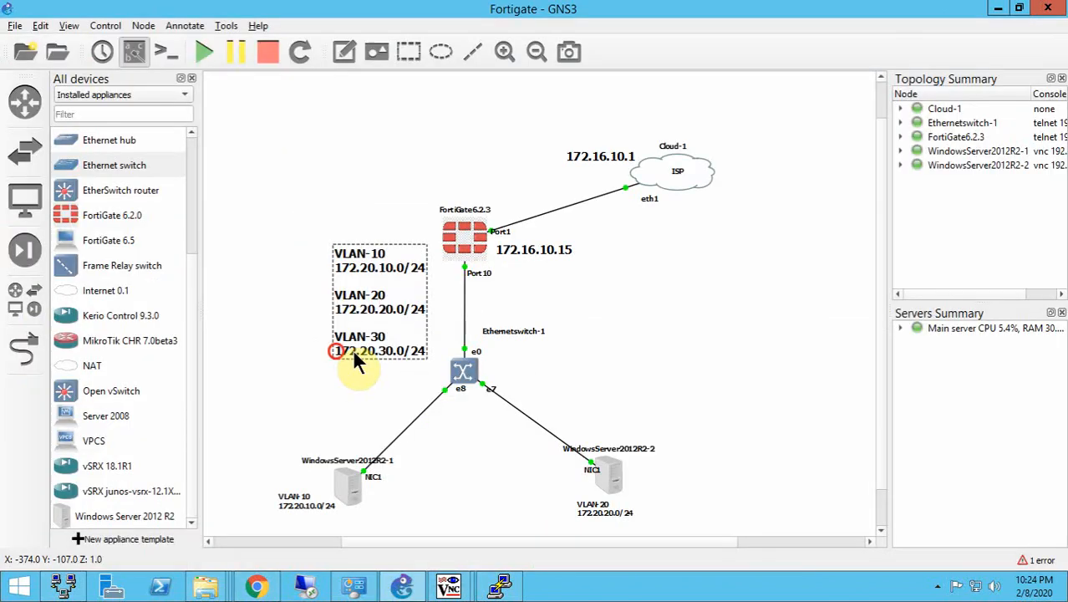
pyautogui.moveTo(354, 351); pyautogui.dragTo(345, 349)
pyautogui.doubleClick(344, 354)
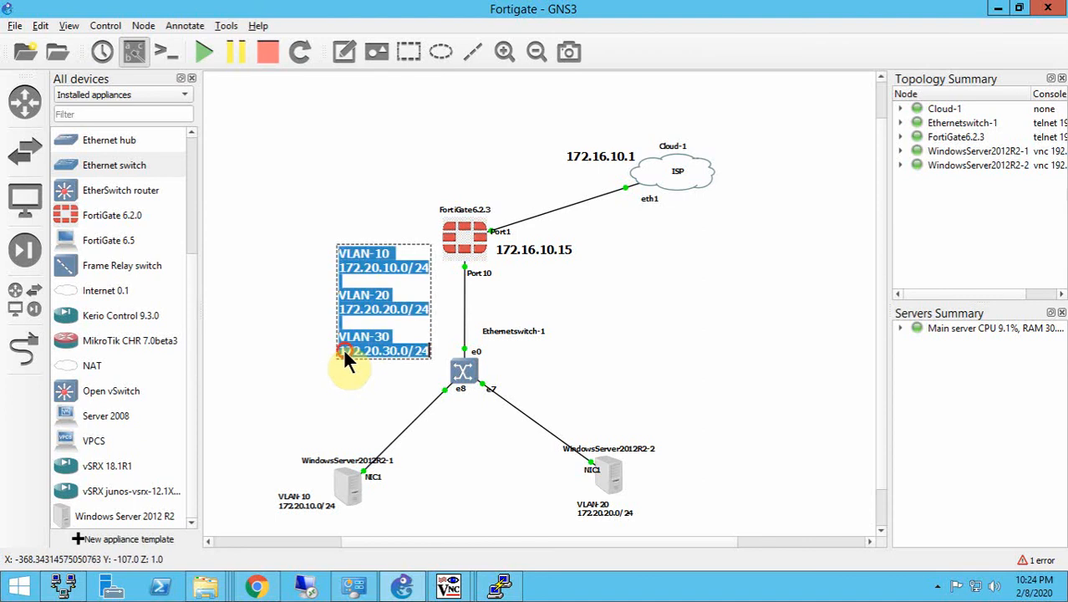
pyautogui.click(343, 351)
pyautogui.moveTo(347, 351); pyautogui.dragTo(430, 350)
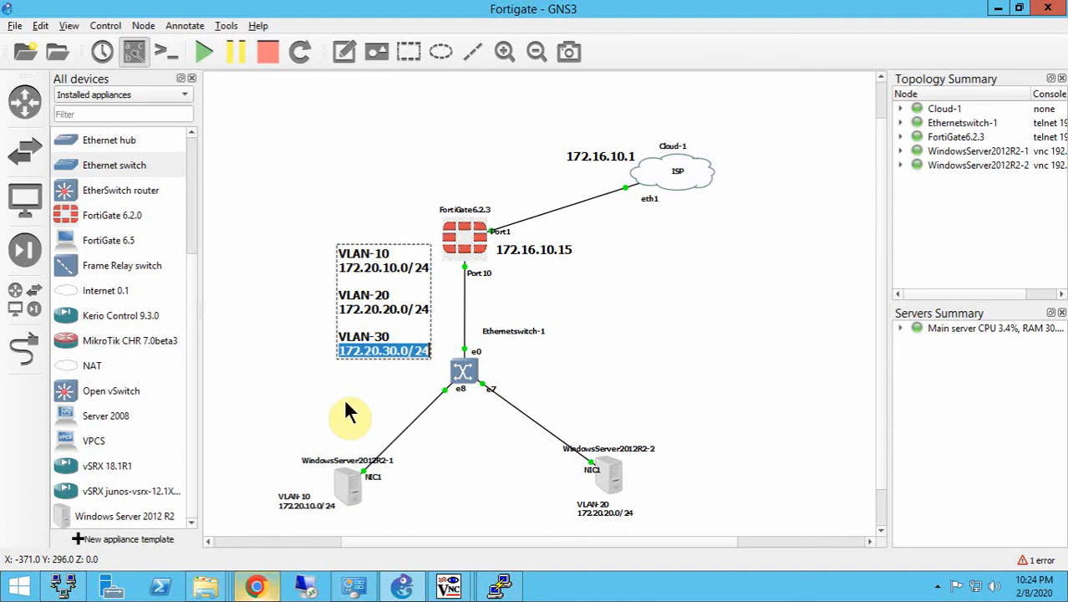
# - Back in Chrome, set the VLAN-30 interface's IP/Network Mask to 172.20.30.1/24
pyautogui.hotkey('alt', 'Tab')
pyautogui.moveTo(516, 429); pyautogui.dragTo(317, 418)
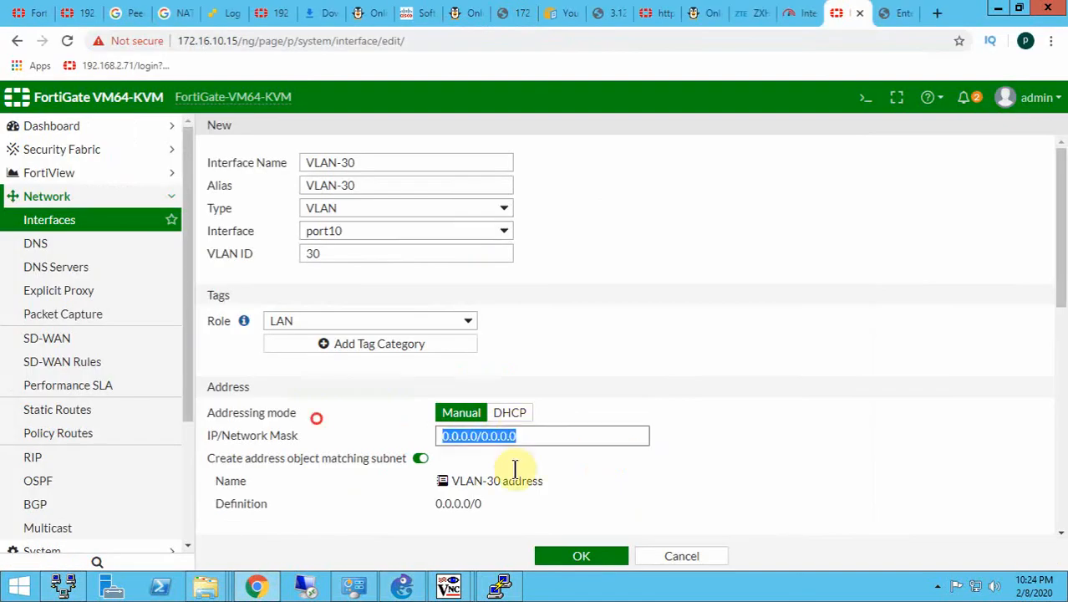
pyautogui.write('172.20.30.0/24')
pyautogui.press('BackSpace')
pyautogui.write('1')
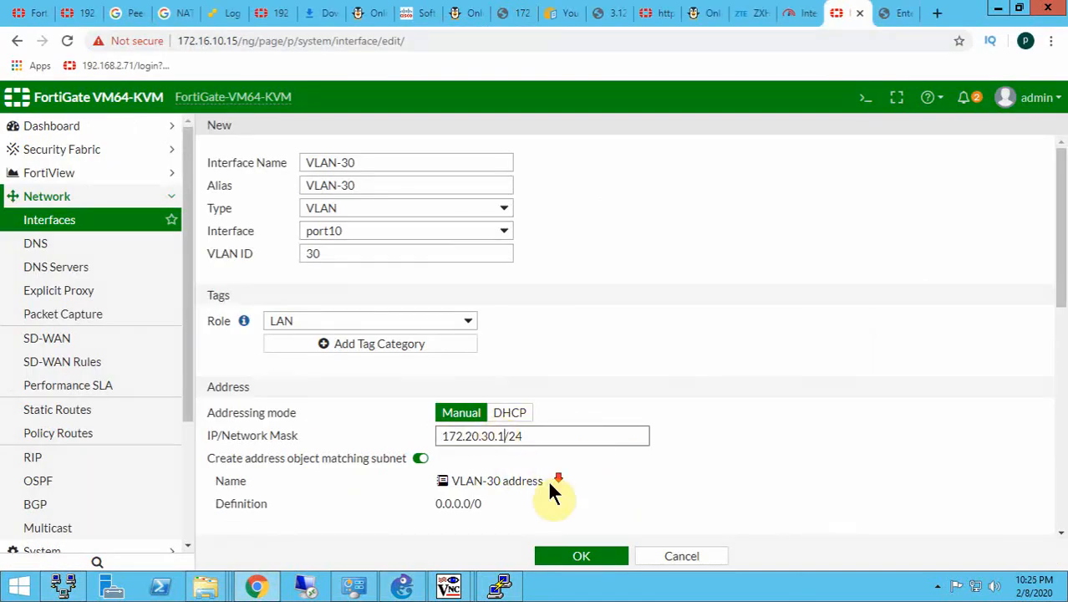
# - Enable the DHCP server on the VLAN-30 interface with 8.8.8.8 as its specified DNS server, and save the interface
pyautogui.scroll(-3, 550, 483)
pyautogui.click(217, 405)
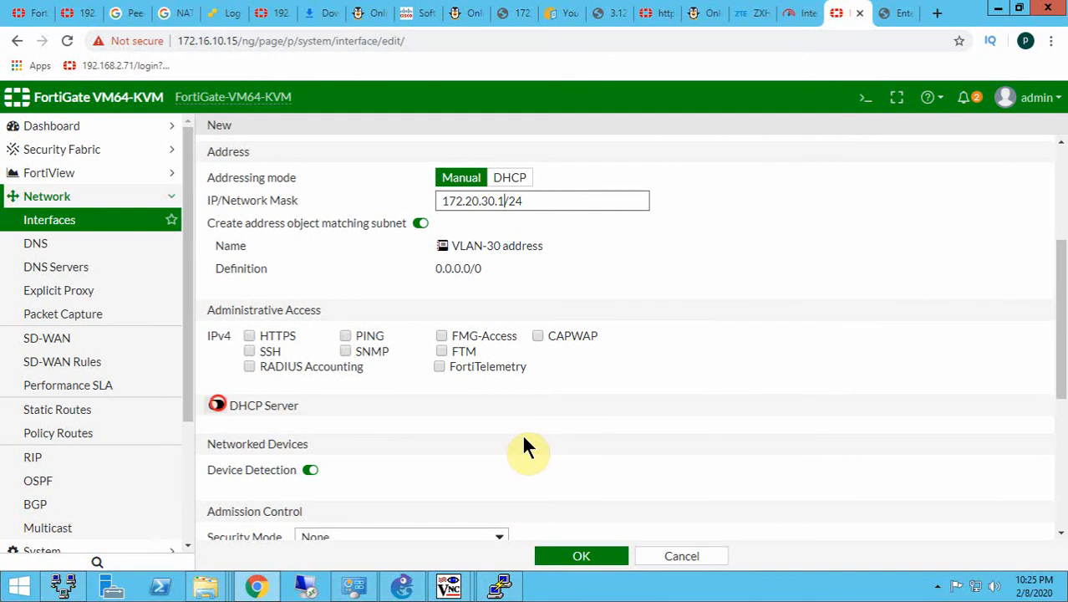
pyautogui.scroll(-2, 424, 497)
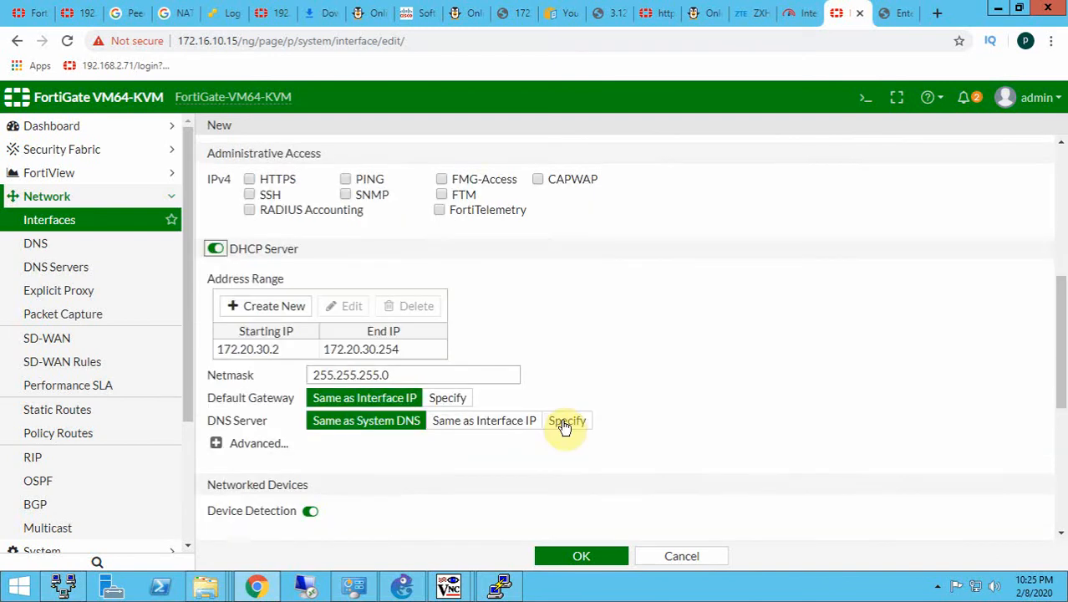
pyautogui.click(567, 421)
pyautogui.doubleClick(632, 411)
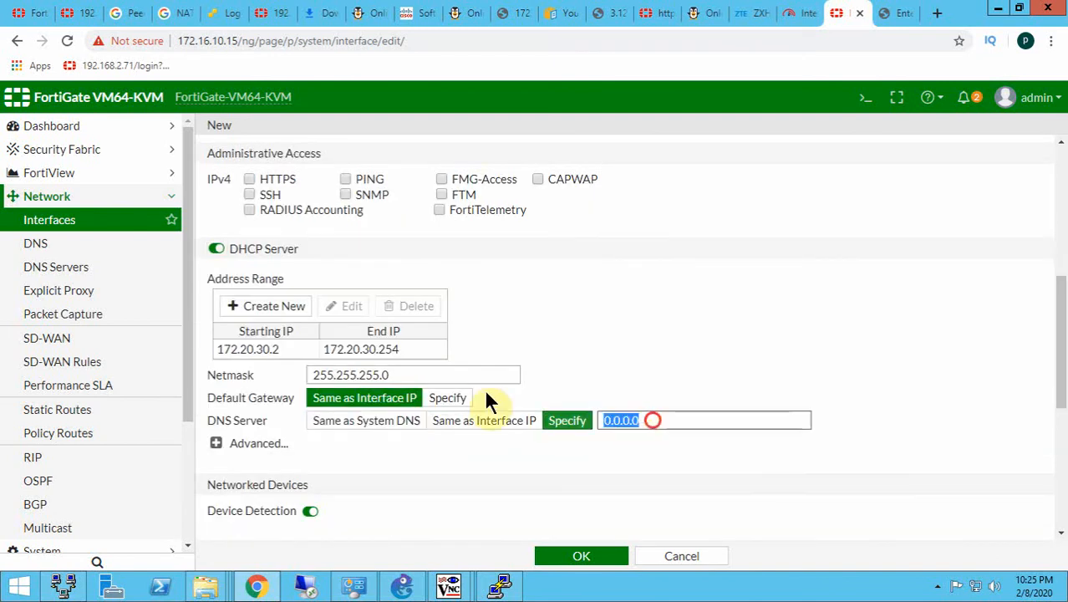
pyautogui.write('8.8.8.')
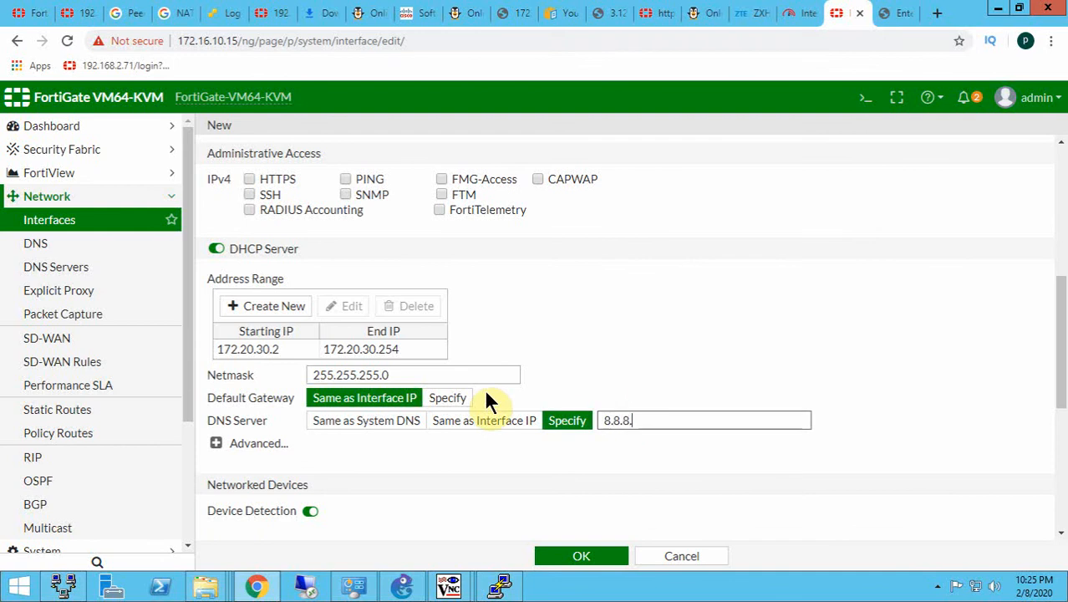
pyautogui.write('8')
pyautogui.click(571, 557)
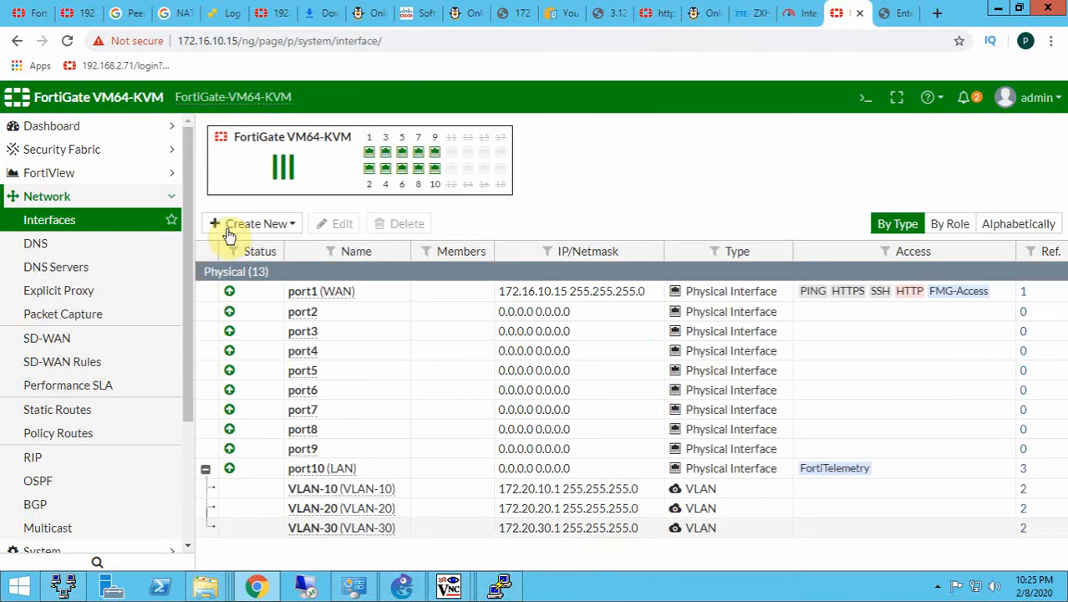
# - Start a new zone from the interface list and name it Inside-Zone
pyautogui.click(247, 227)
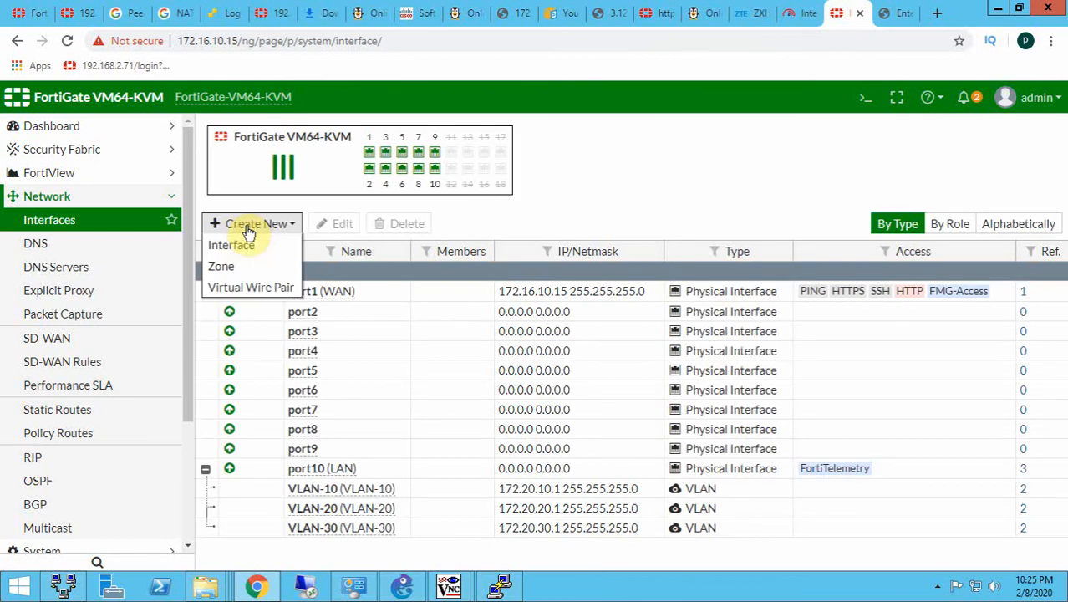
pyautogui.click(81, 225)
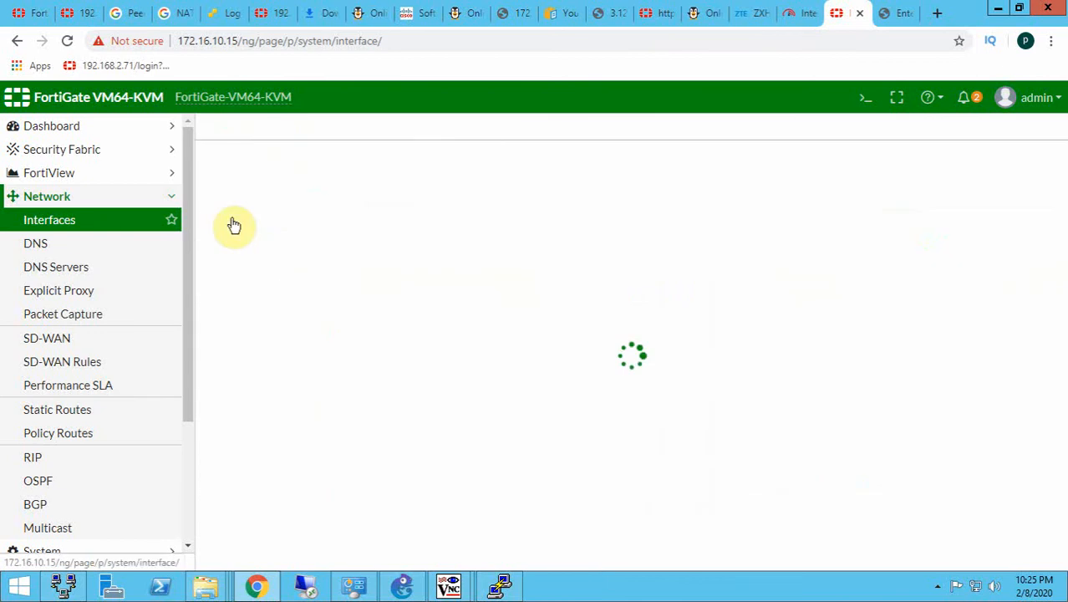
pyautogui.click(245, 222)
pyautogui.click(224, 264)
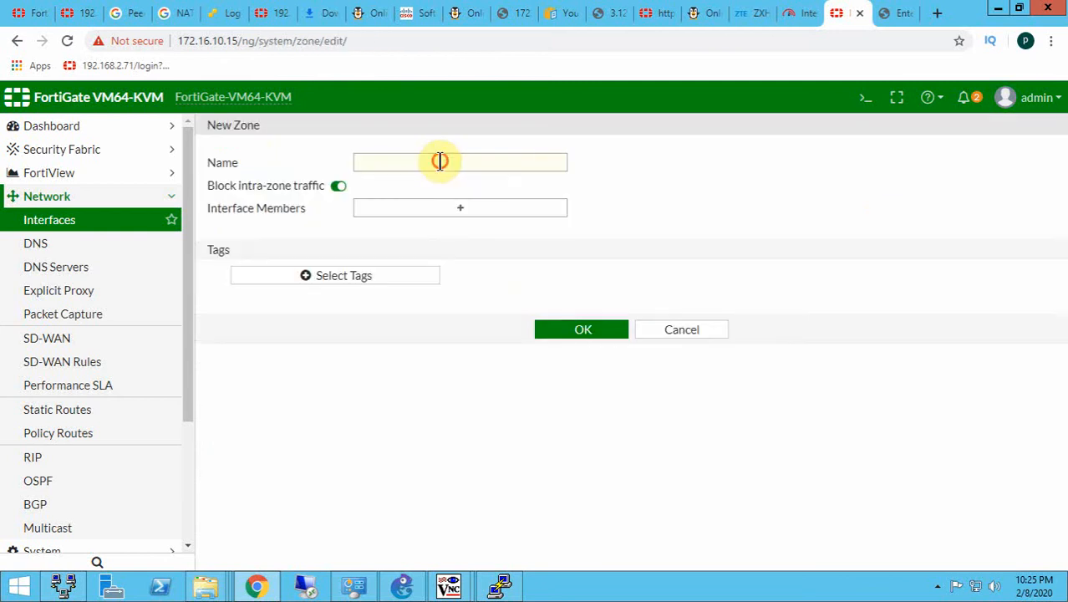
pyautogui.click(440, 161)
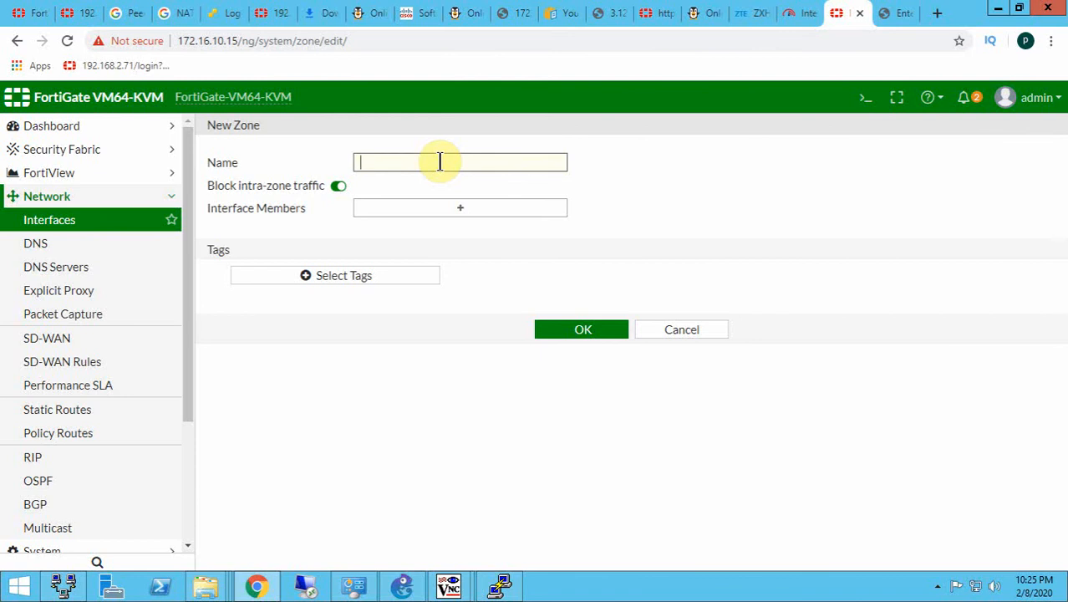
pyautogui.write('Inside-Zone')
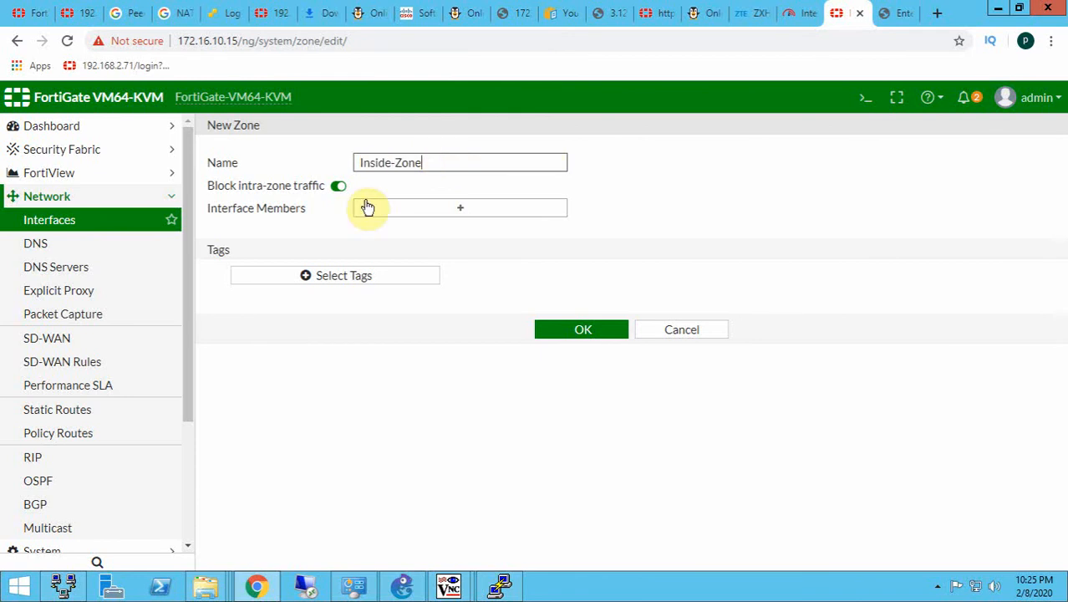
# - Add VLAN-10, VLAN-20 and VLAN-30 as interface members of Inside-Zone
pyautogui.click(413, 211)
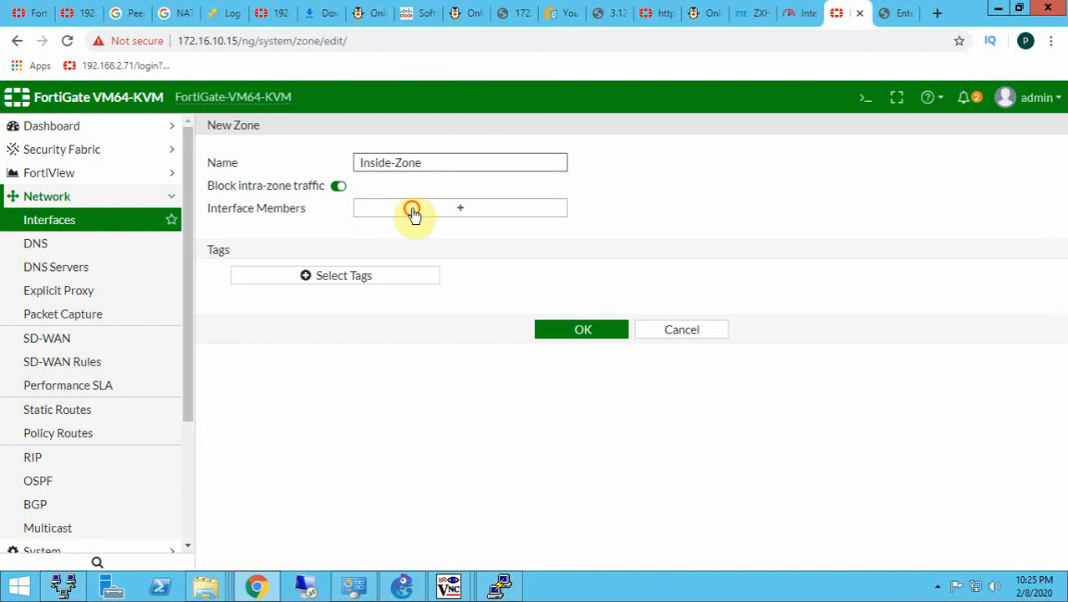
pyautogui.click(898, 358)
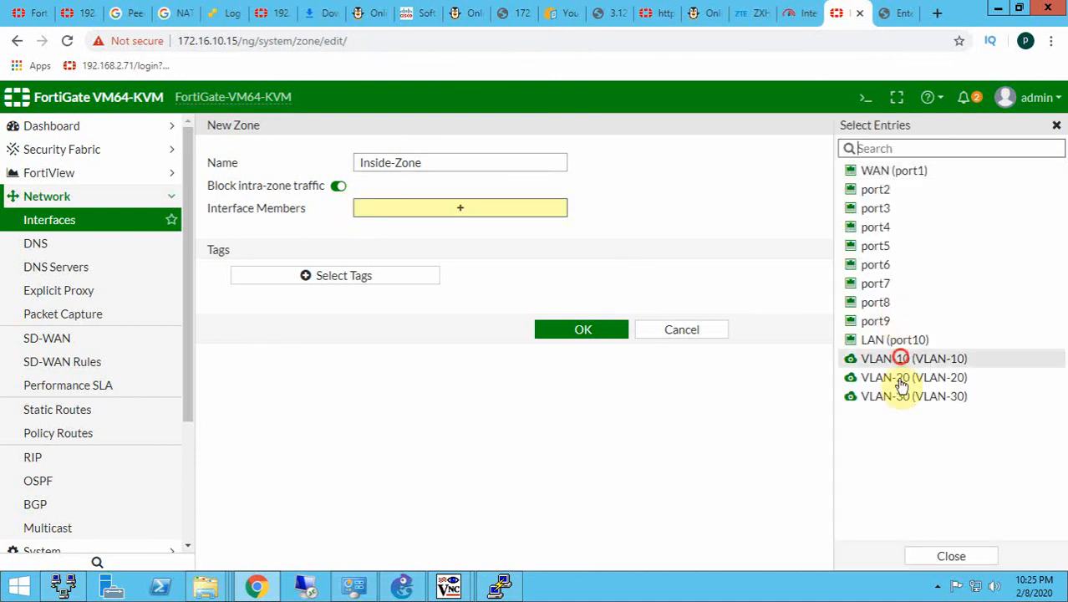
pyautogui.click(900, 380)
pyautogui.click(900, 397)
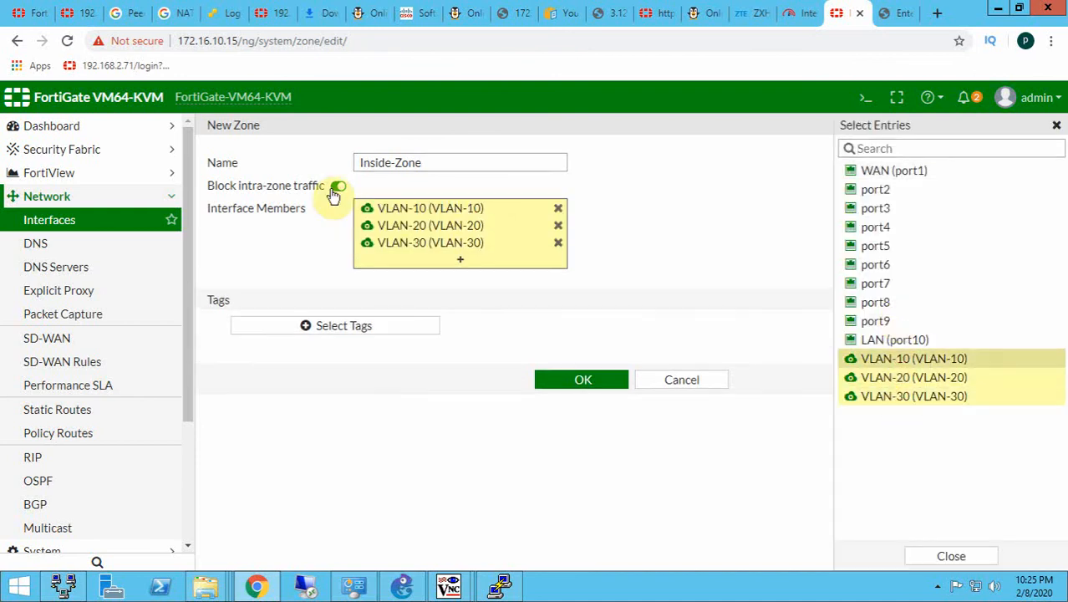
# - Turn off blocking of intra-zone traffic for Inside-Zone, save the zone and check it in the interface list
pyautogui.moveTo(206, 187); pyautogui.dragTo(345, 193)
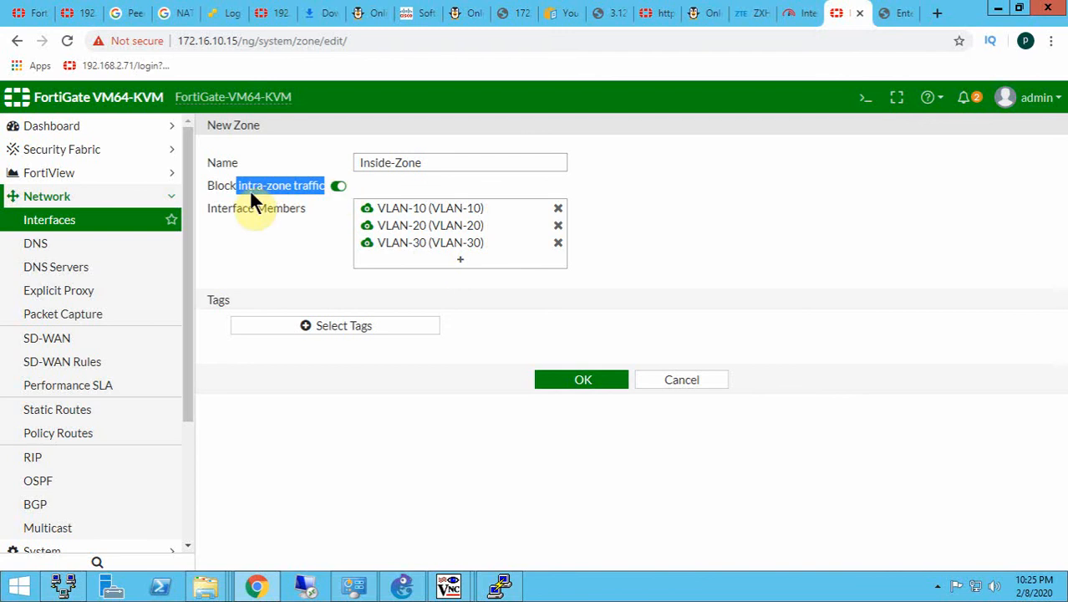
pyautogui.click(337, 186)
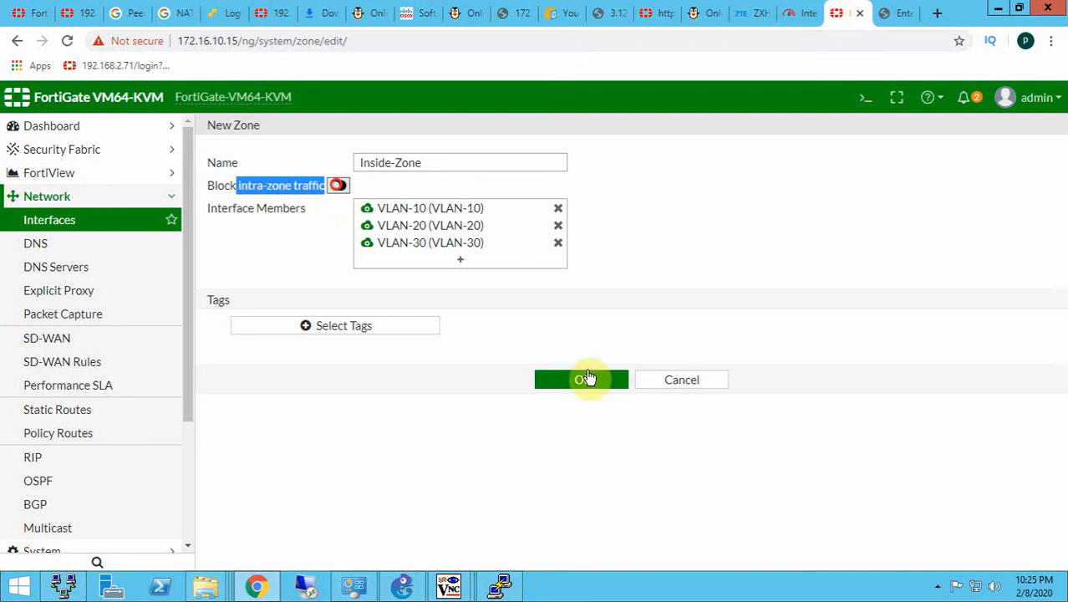
pyautogui.click(576, 380)
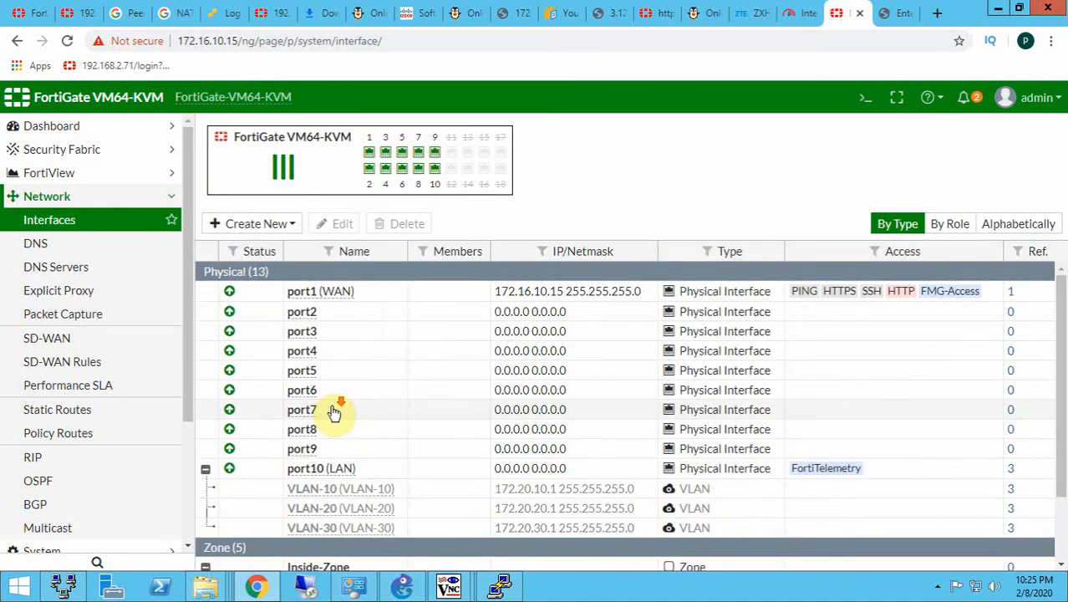
pyautogui.scroll(-1, 369, 458)
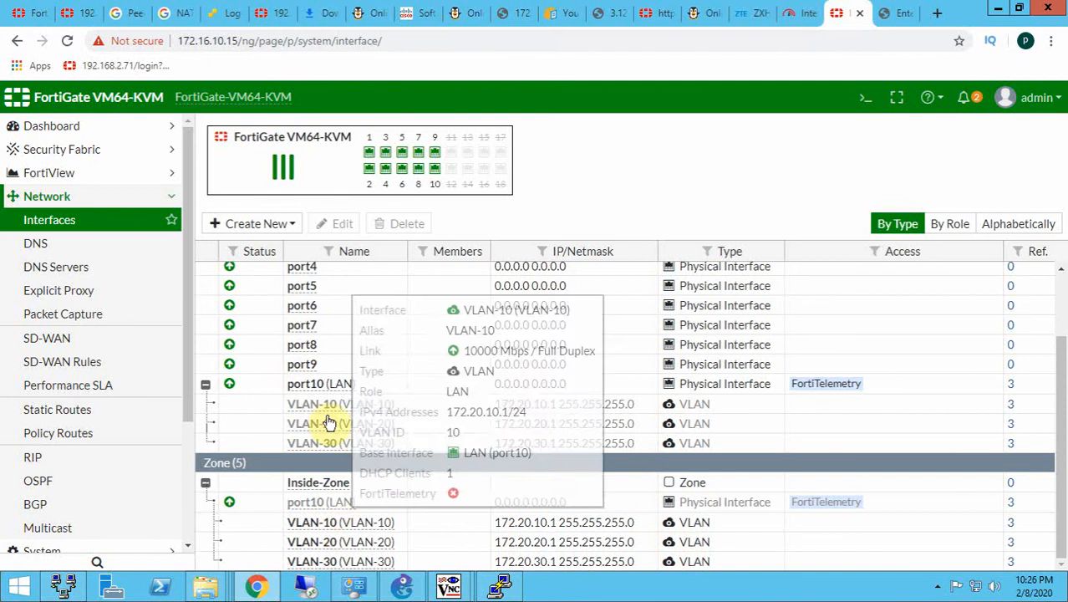
pyautogui.click(311, 388)
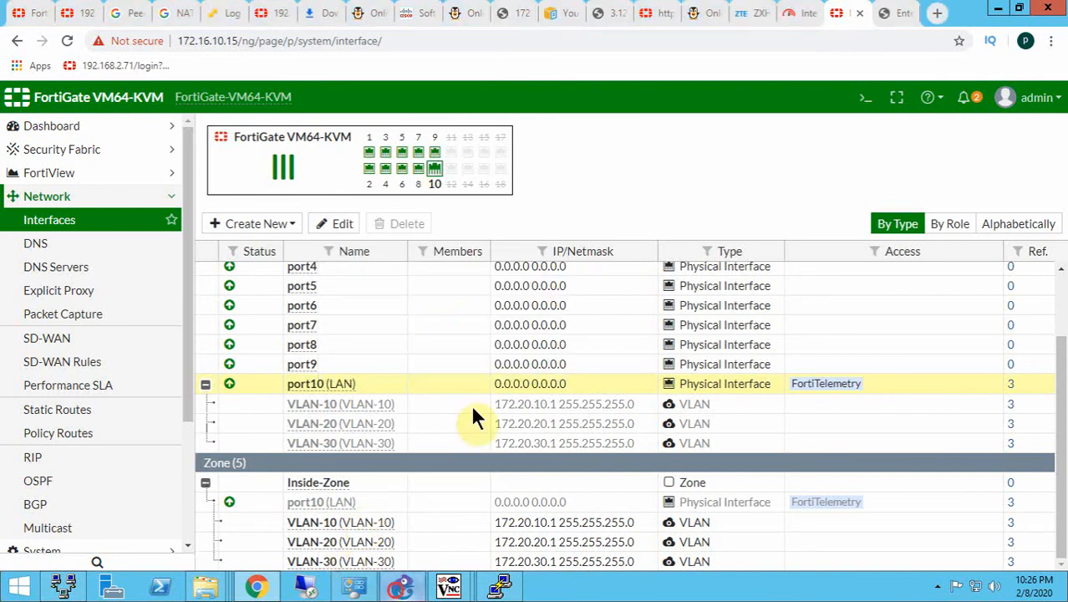
# - Switch to GNS3 and shift the VLAN subnet note slightly farther from the FortiGate's Port10 link
pyautogui.click(401, 586)
pyautogui.moveTo(390, 261); pyautogui.dragTo(384, 259)
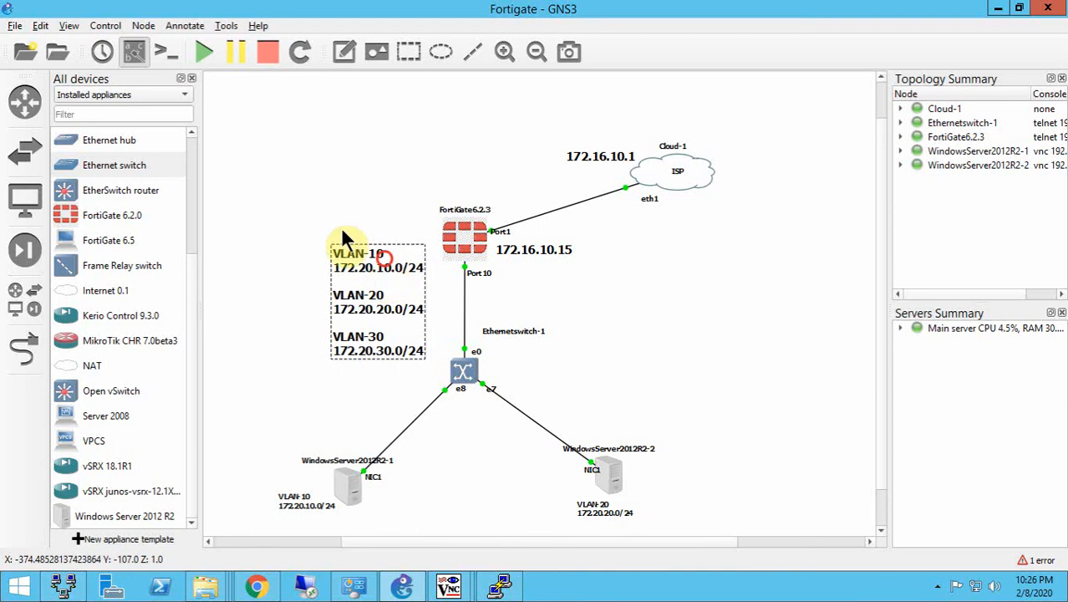
pyautogui.click(282, 222)
pyautogui.moveTo(334, 304); pyautogui.dragTo(379, 361)
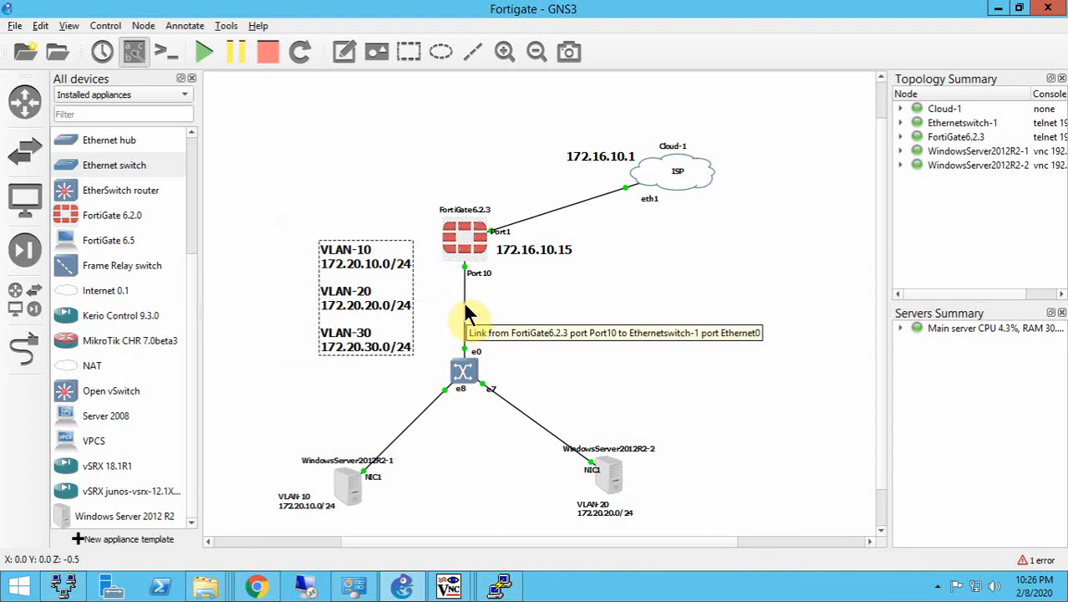
# - Open Ethernetswitch-1's configuration, inspect the VLAN and type of port 0, and apply its dot1q settings
pyautogui.click(465, 375)
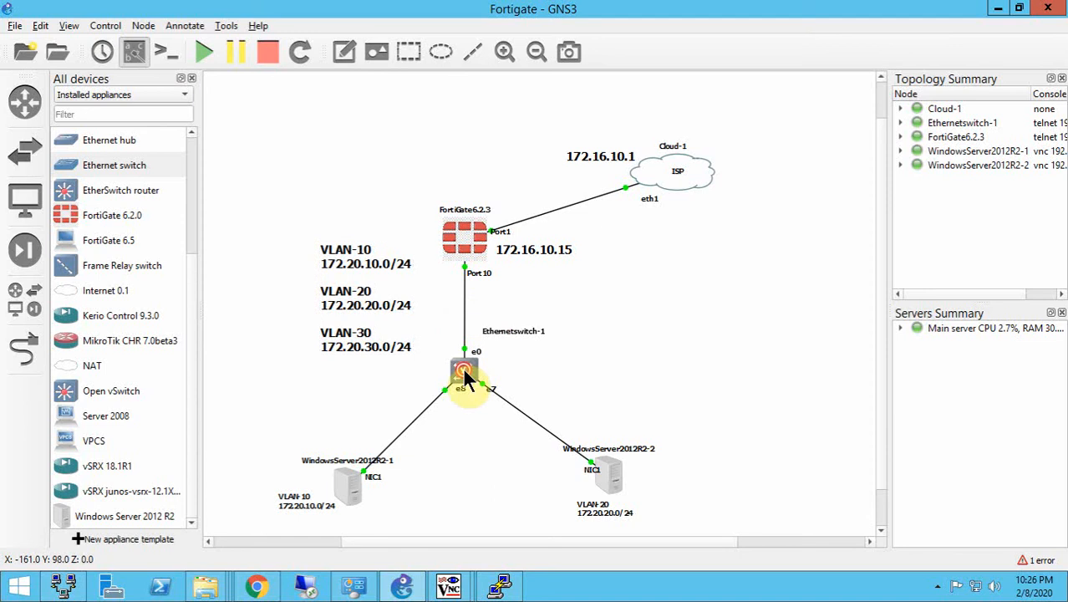
pyautogui.doubleClick(465, 376)
pyautogui.moveTo(553, 140); pyautogui.dragTo(727, 140)
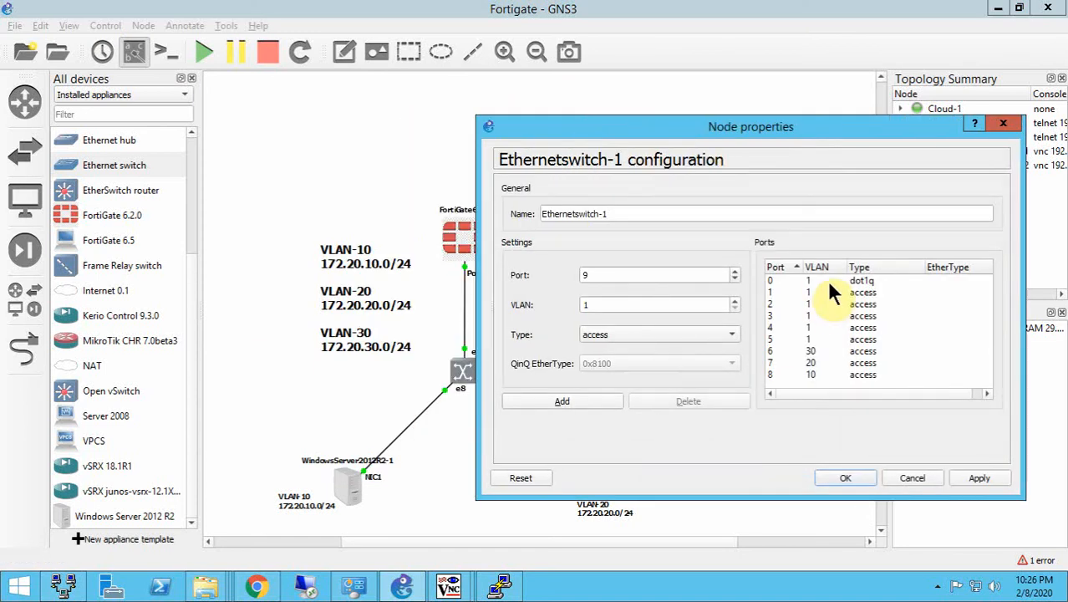
pyautogui.click(829, 281)
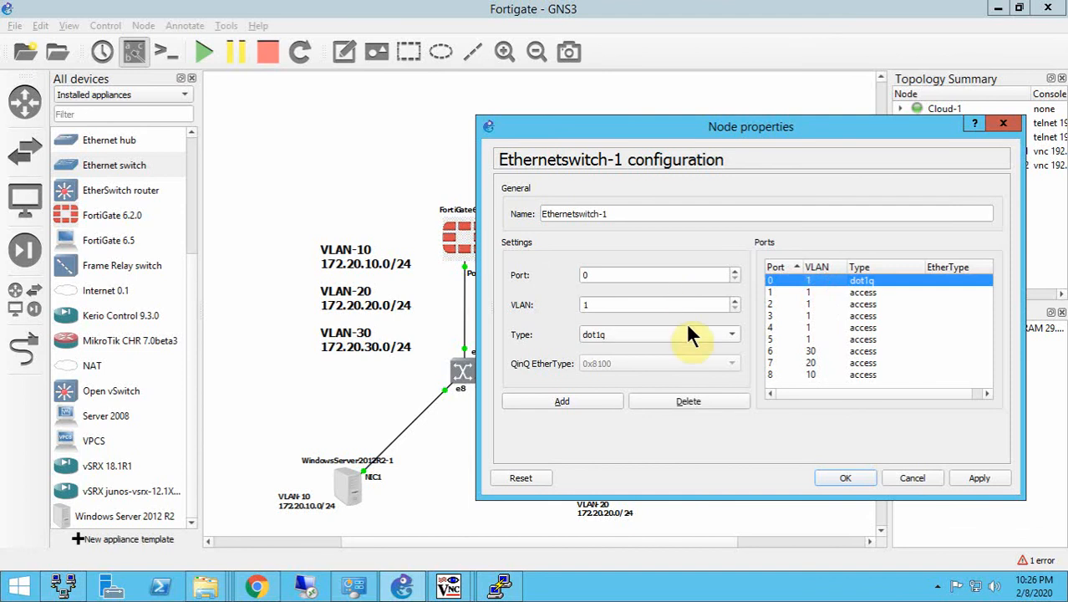
pyautogui.click(571, 134)
pyautogui.moveTo(590, 131); pyautogui.dragTo(592, 132)
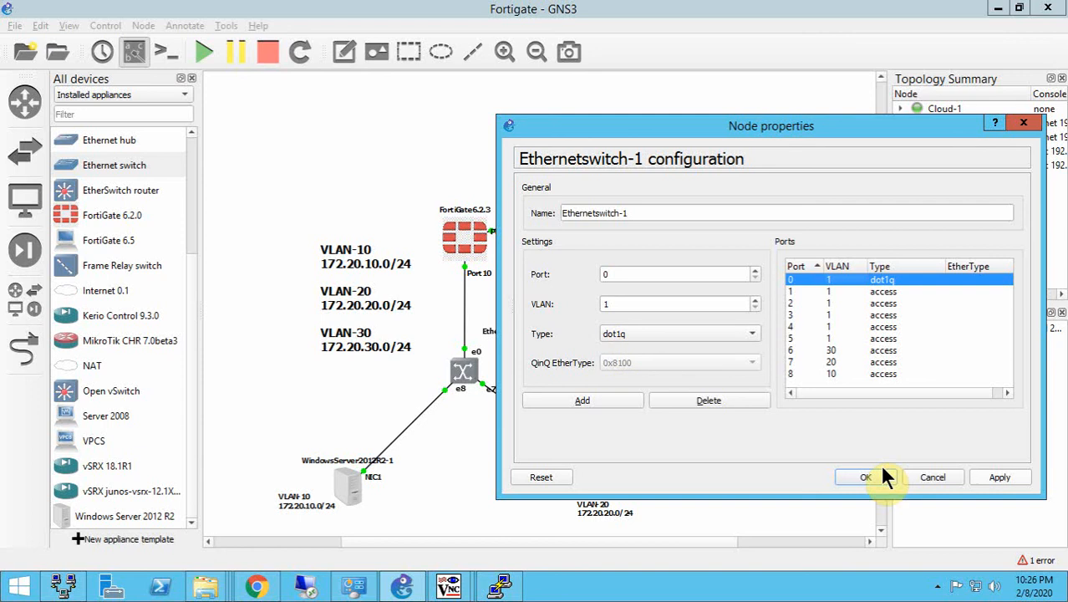
pyautogui.click(1001, 477)
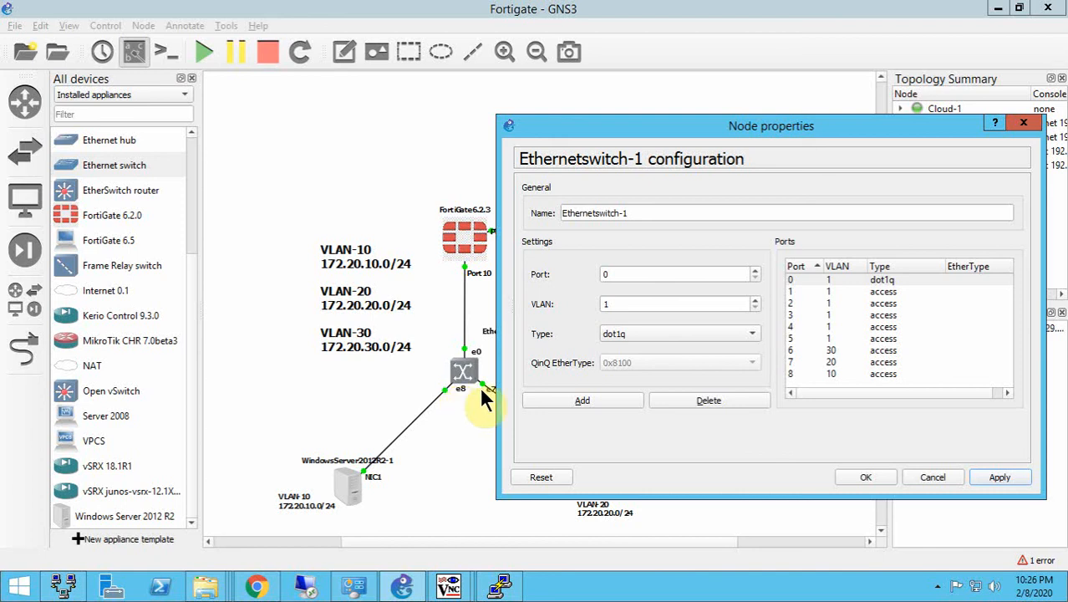
# - Inspect the VLAN and type settings of ports 8, 7 and 6 on Ethernetswitch-1, and apply and close the configuration
pyautogui.click(816, 370)
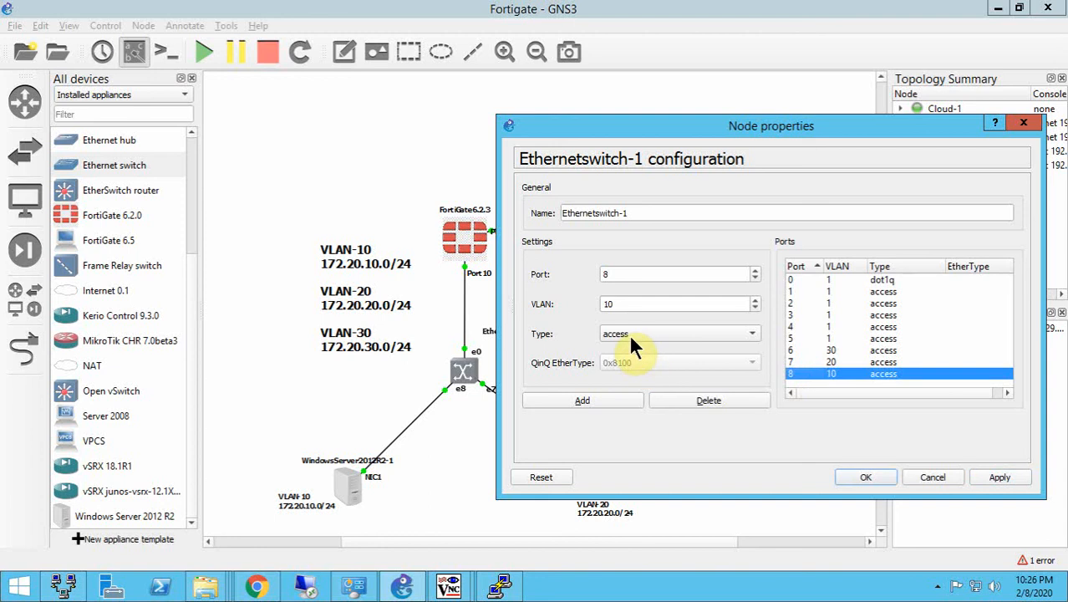
pyautogui.click(519, 303)
pyautogui.moveTo(598, 132); pyautogui.dragTo(633, 126)
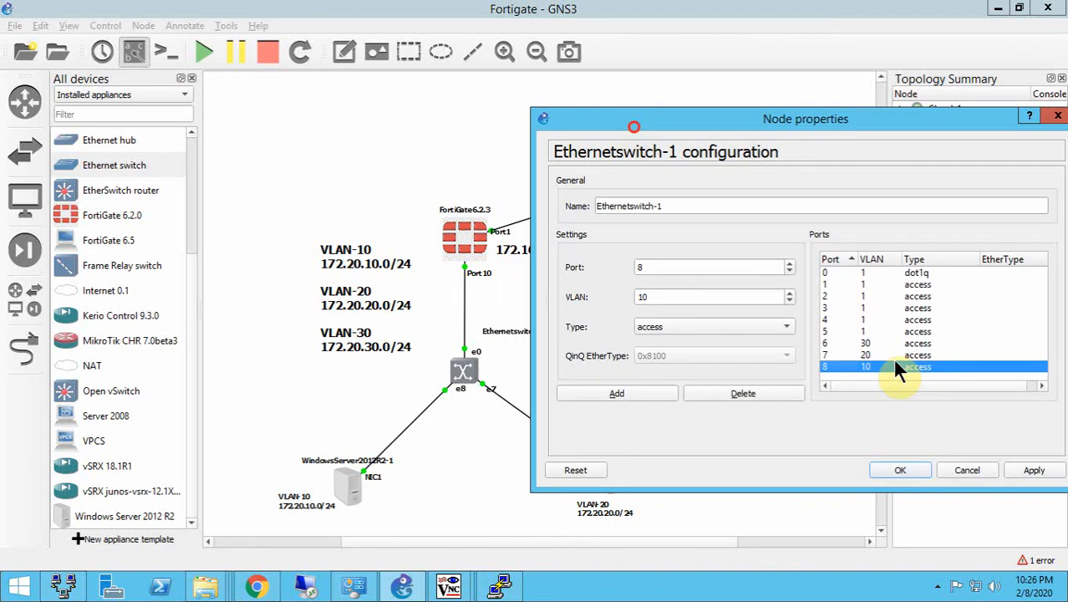
pyautogui.click(891, 355)
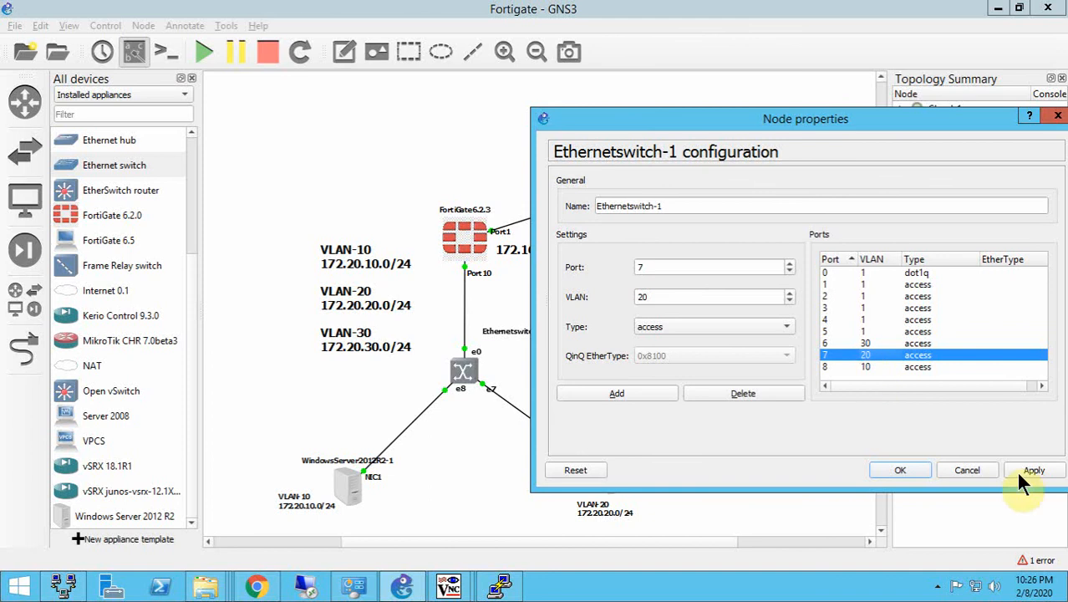
pyautogui.click(861, 343)
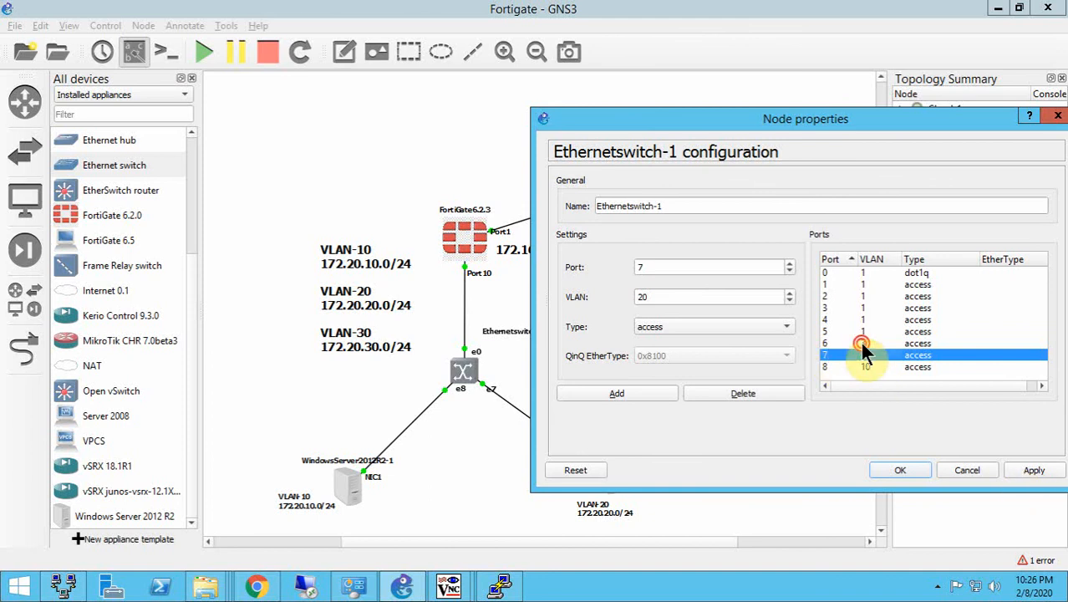
pyautogui.click(655, 297)
pyautogui.moveTo(656, 298); pyautogui.dragTo(624, 298)
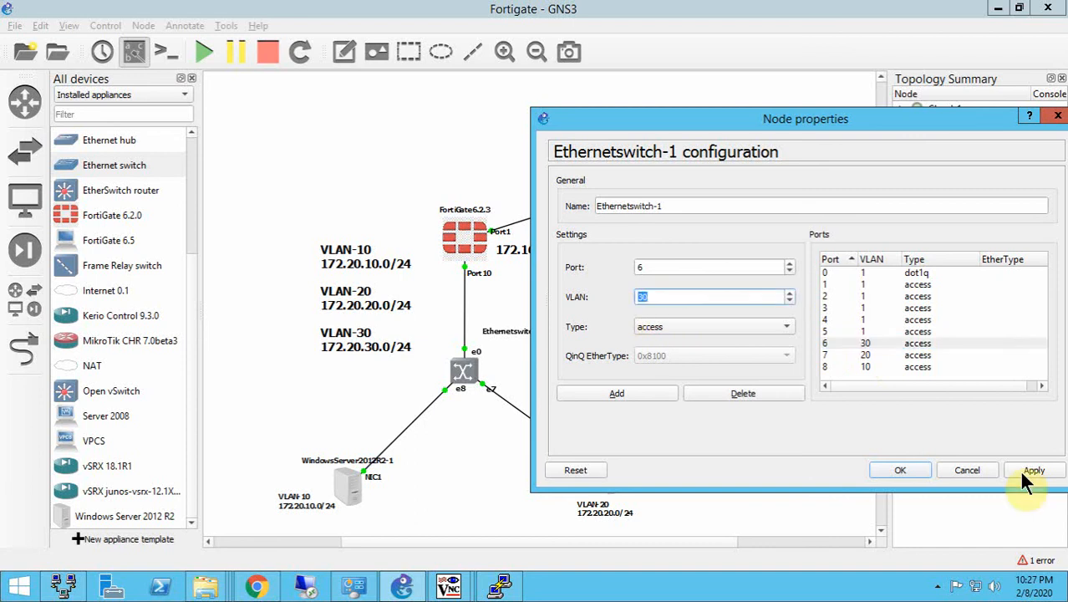
pyautogui.click(1024, 474)
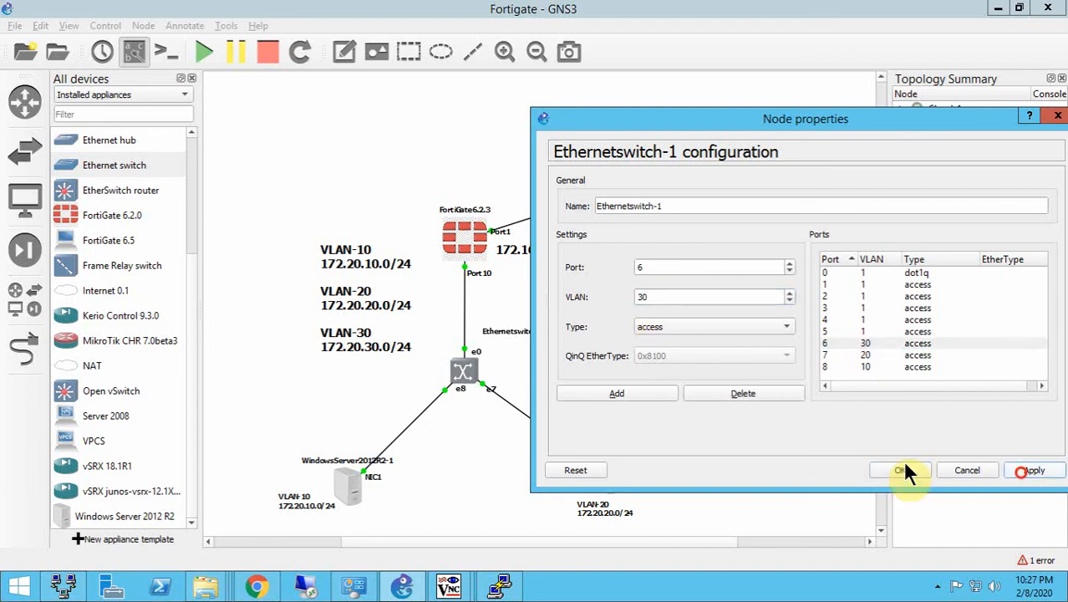
pyautogui.click(878, 470)
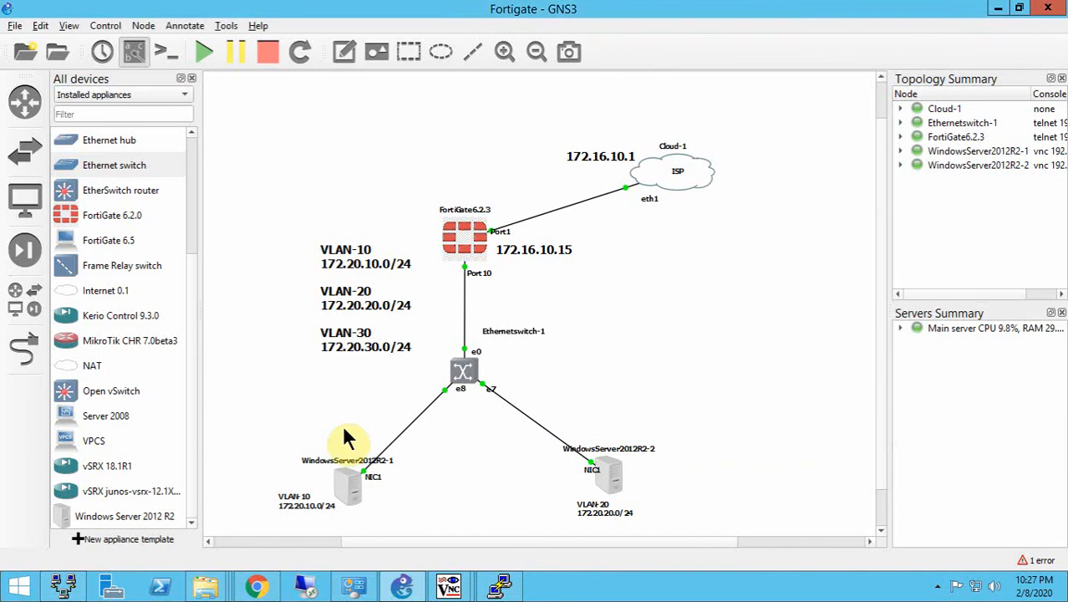
# - Open the WindowsServer2012R2-1 console, close its old connection details and reopen the Ethernet adapter's status
pyautogui.click(345, 487)
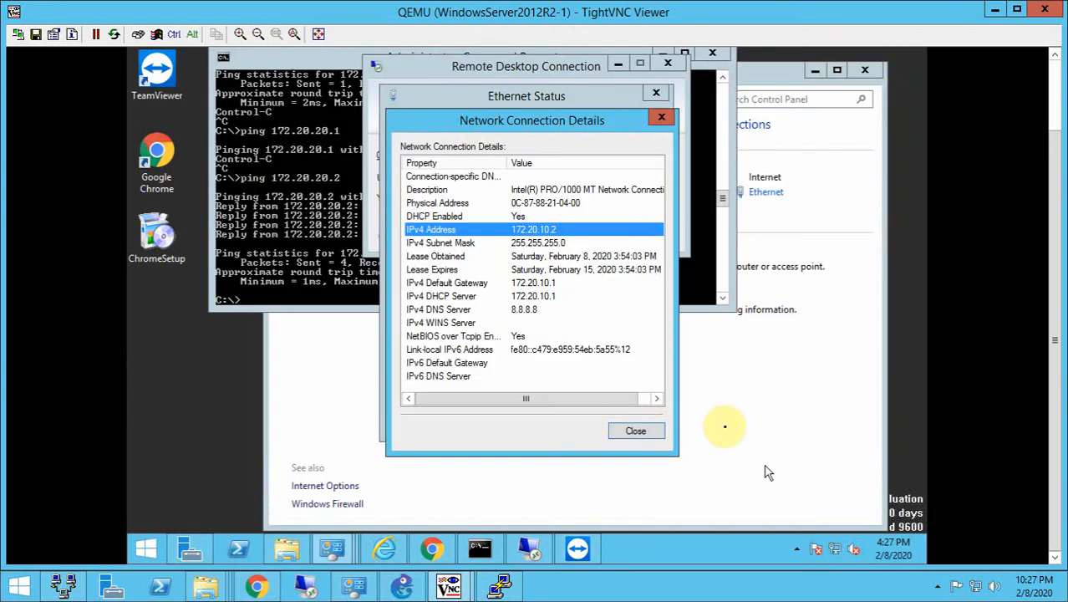
pyautogui.click(640, 427)
pyautogui.click(639, 415)
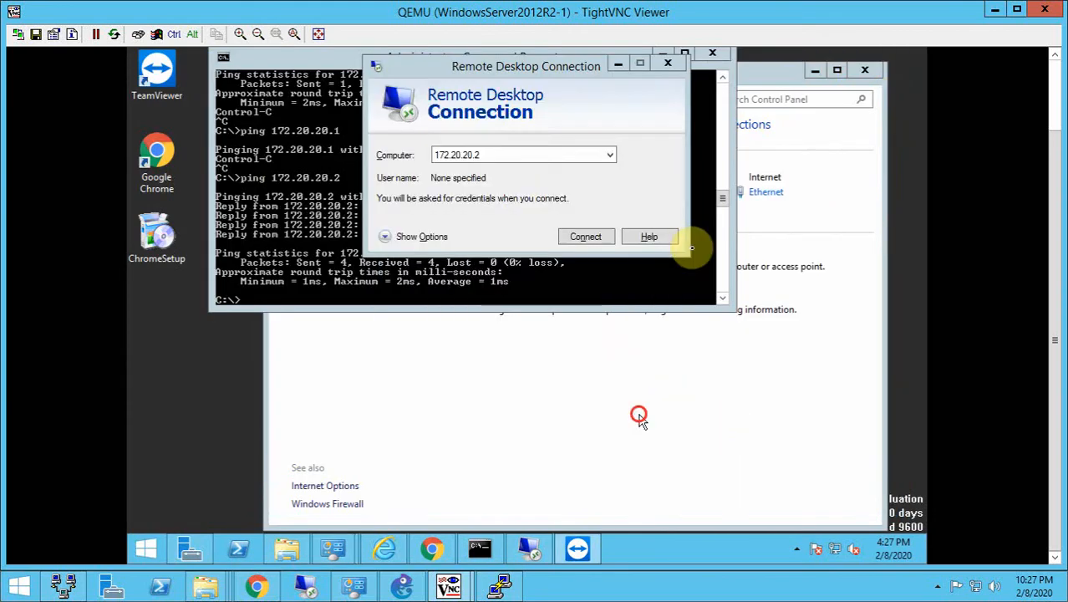
pyautogui.click(817, 379)
pyautogui.click(776, 193)
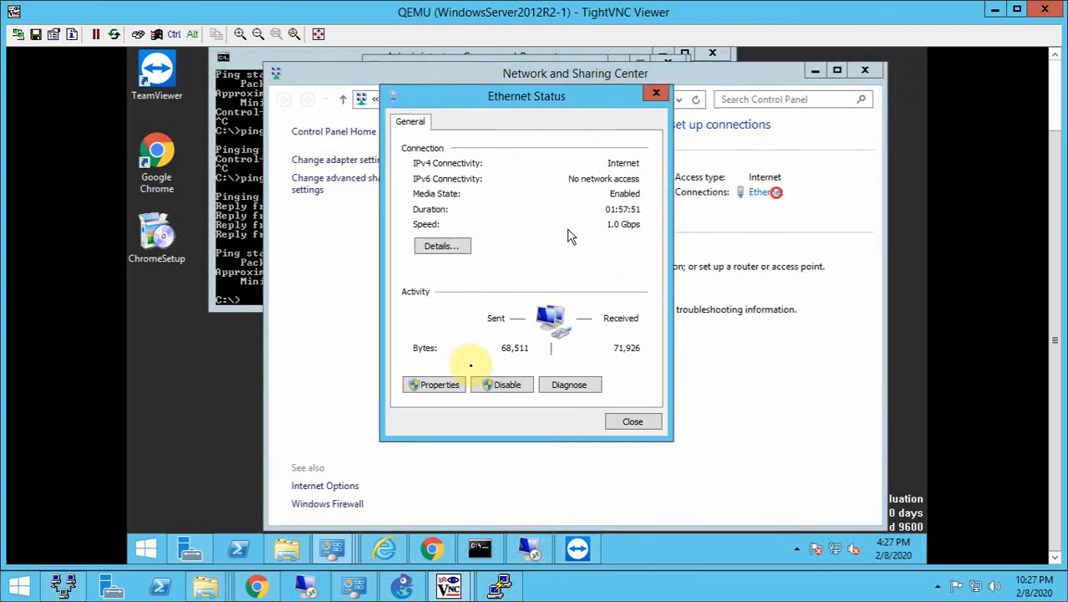
# - Try to release the client's DHCP address by running ipconfig /relase in the Command Prompt
pyautogui.click(234, 255)
pyautogui.write('i')
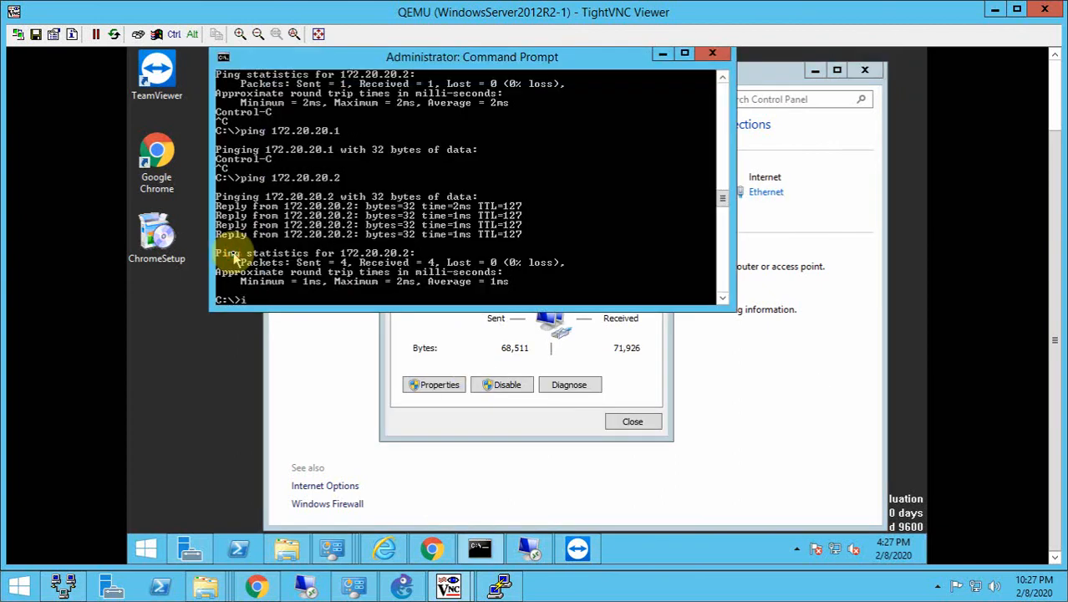
pyautogui.write('pconfi')
pyautogui.write('g /relase')
pyautogui.press('Return')
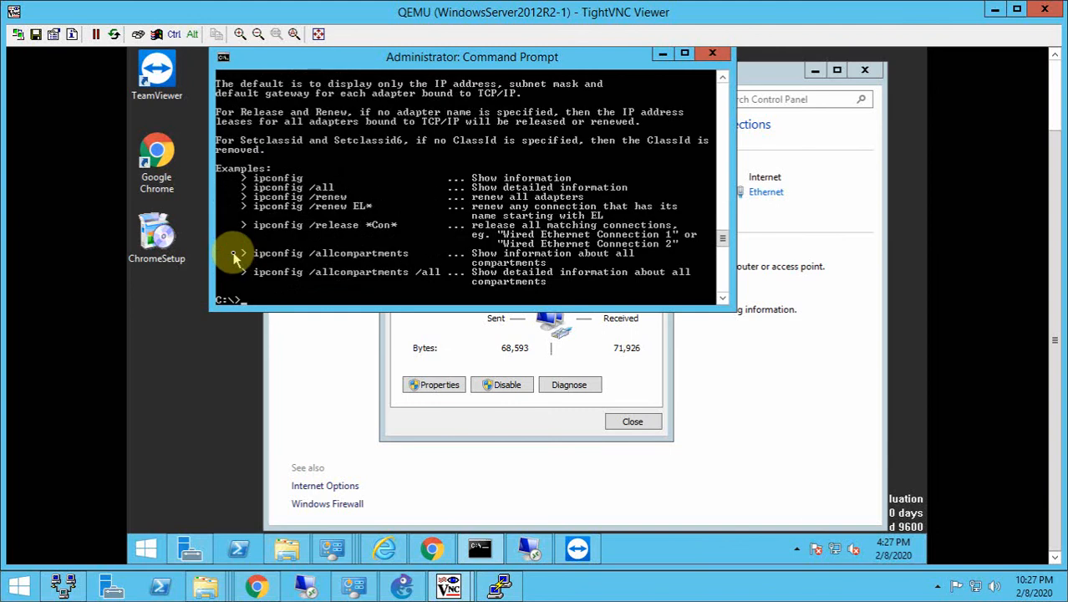
pyautogui.write('ipconfig /r')
pyautogui.write('elase')
pyautogui.press('Return')
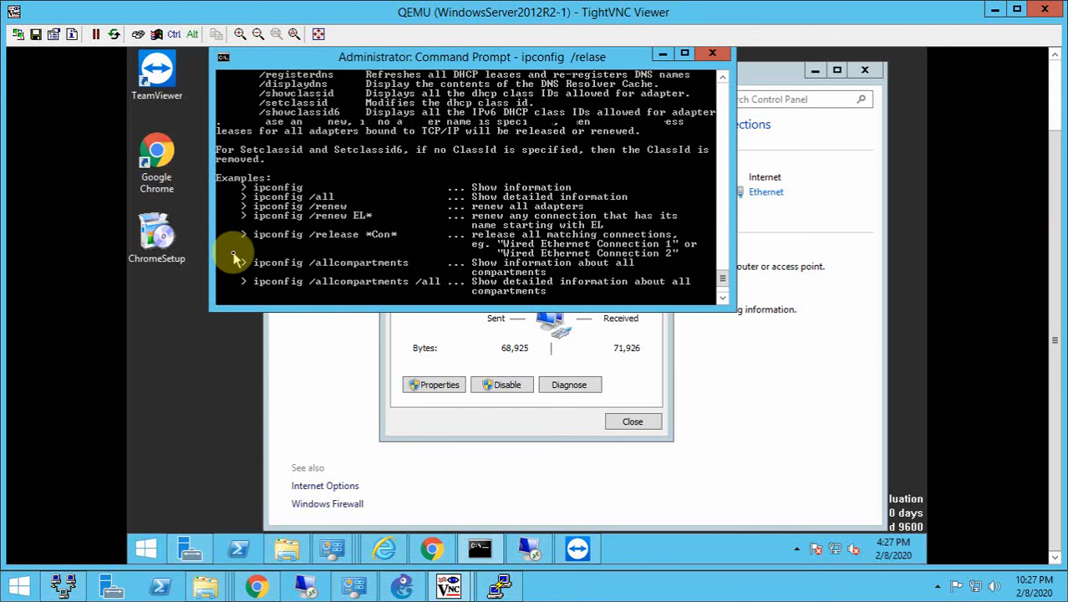
# - Release the WindowsServer2012R2-1 client's DHCP address with the command ipconfig /release
pyautogui.write('icp')
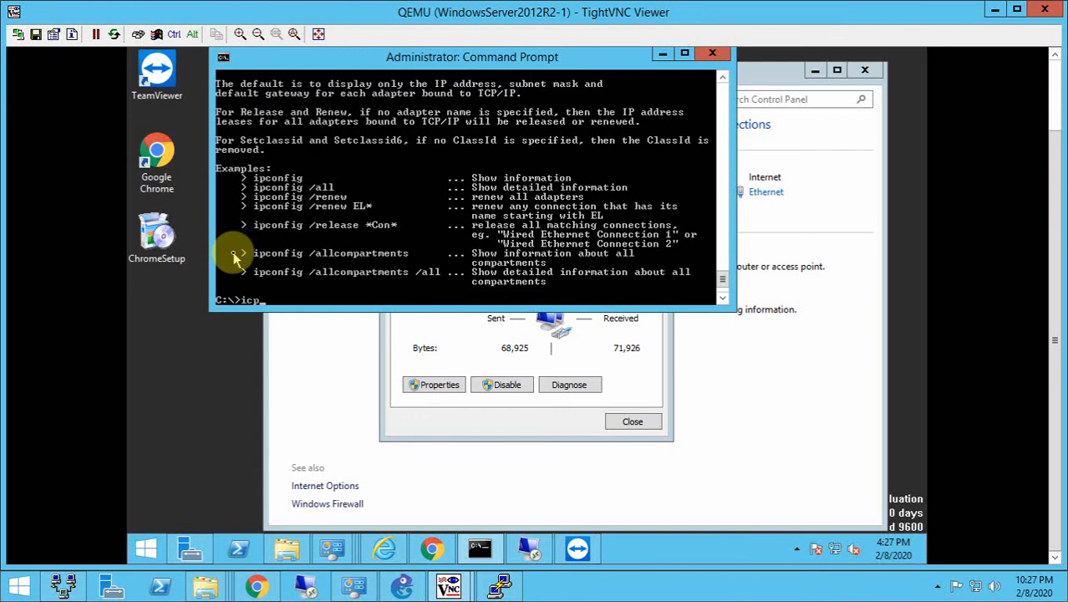
pyautogui.press('BackSpace')
pyautogui.press('BackSpace')
pyautogui.write('pconfig /release')
pyautogui.press('Return')
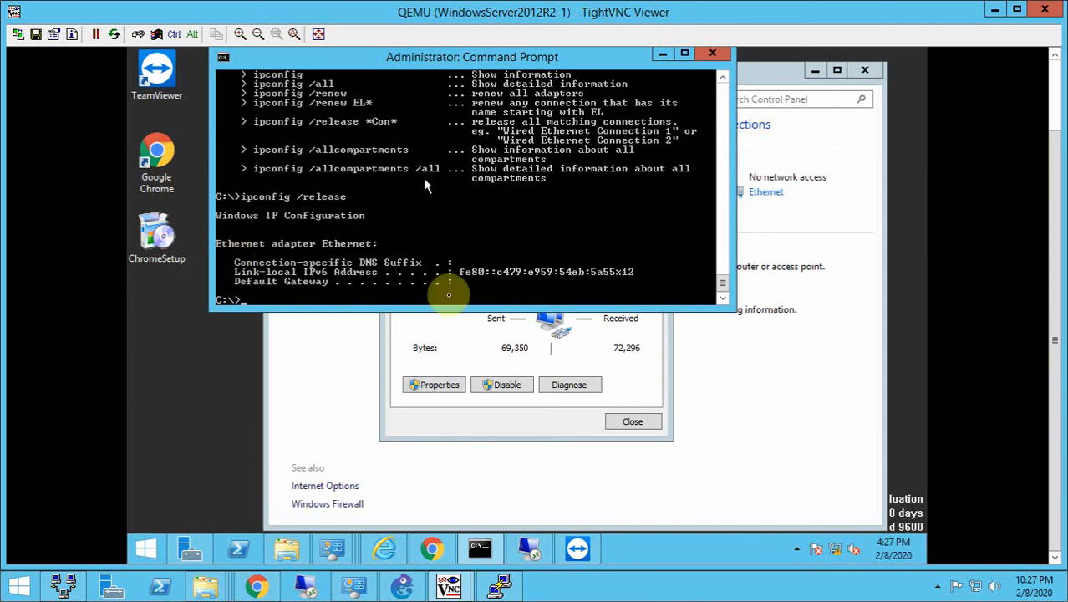
# - Request a new DHCP address for WindowsServer2012R2-1 with the command ipconfig /renew
pyautogui.click(452, 317)
pyautogui.click(311, 272)
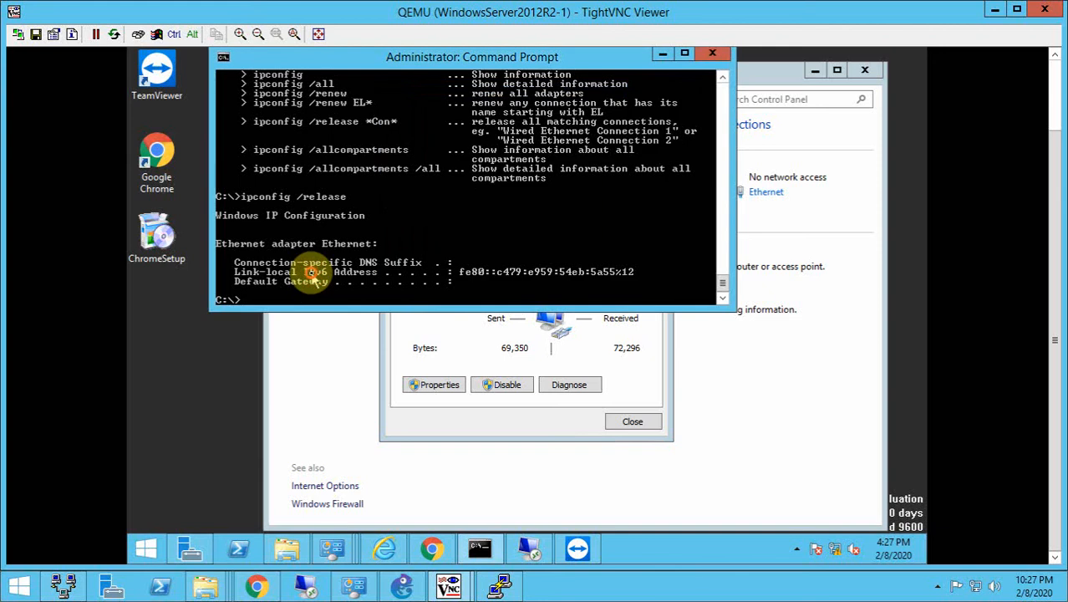
pyautogui.write('ipconfig /renew')
pyautogui.press('Return')
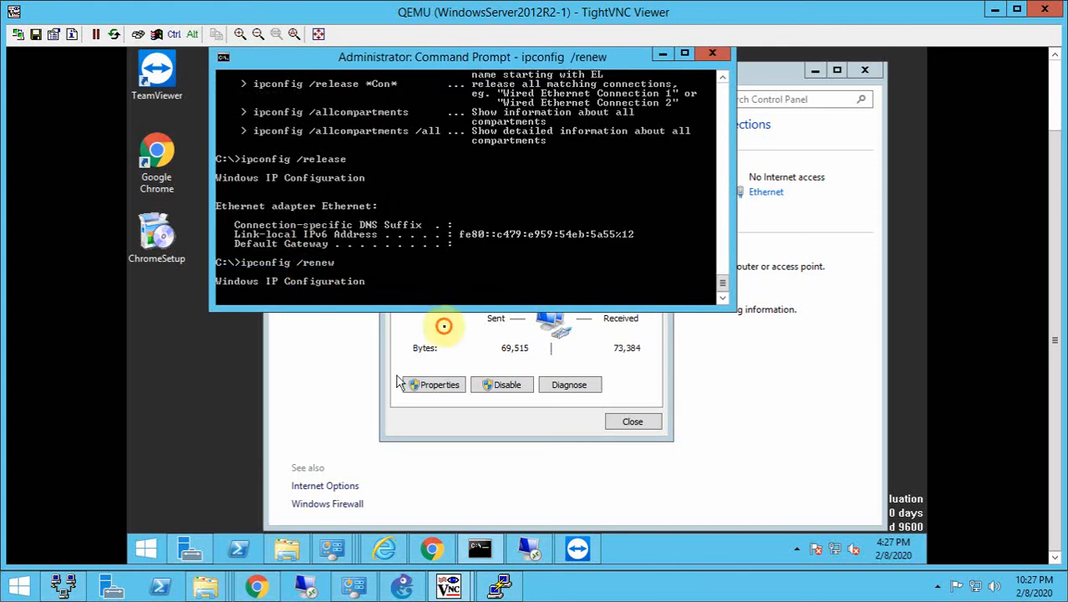
# - Move Ethernet Status clear of the Command Prompt output, and inspect the renewed address and the DNS server in the connection details
pyautogui.click(443, 325)
pyautogui.moveTo(548, 104); pyautogui.dragTo(679, 116)
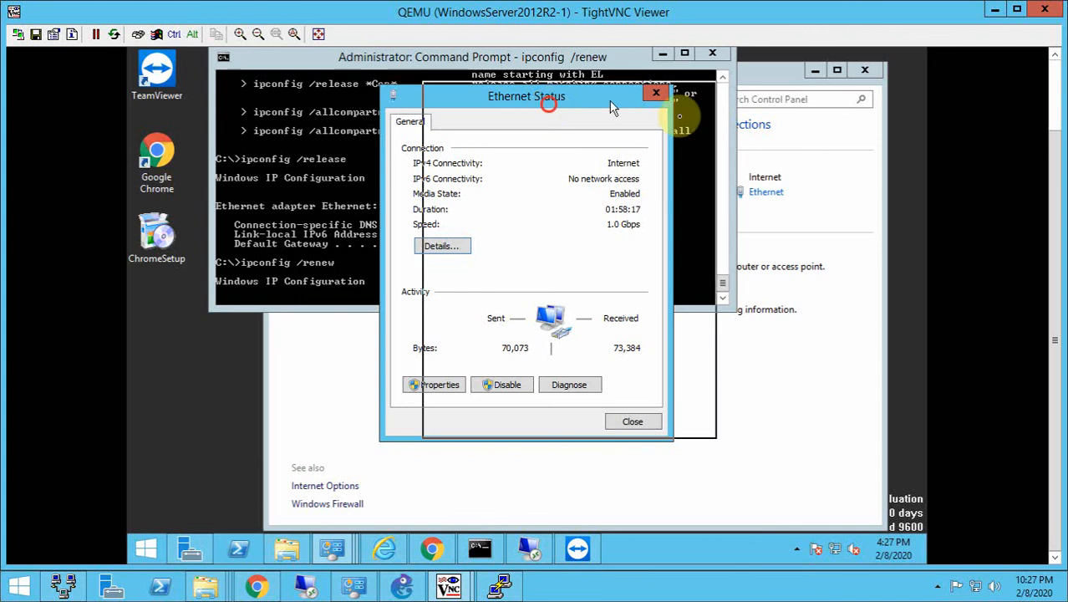
pyautogui.moveTo(613, 107); pyautogui.dragTo(752, 134)
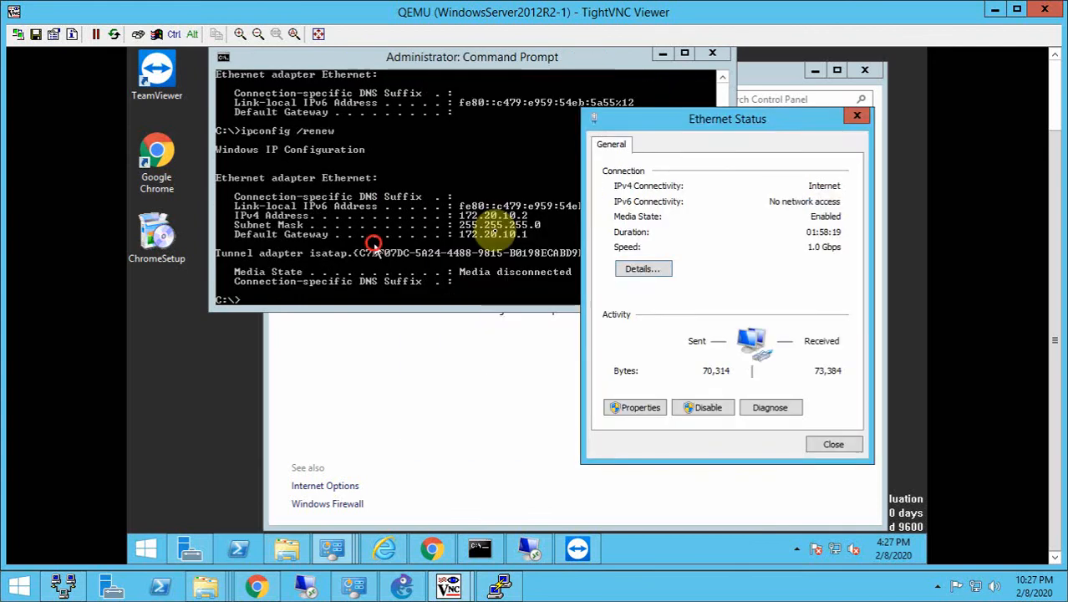
pyautogui.click(373, 245)
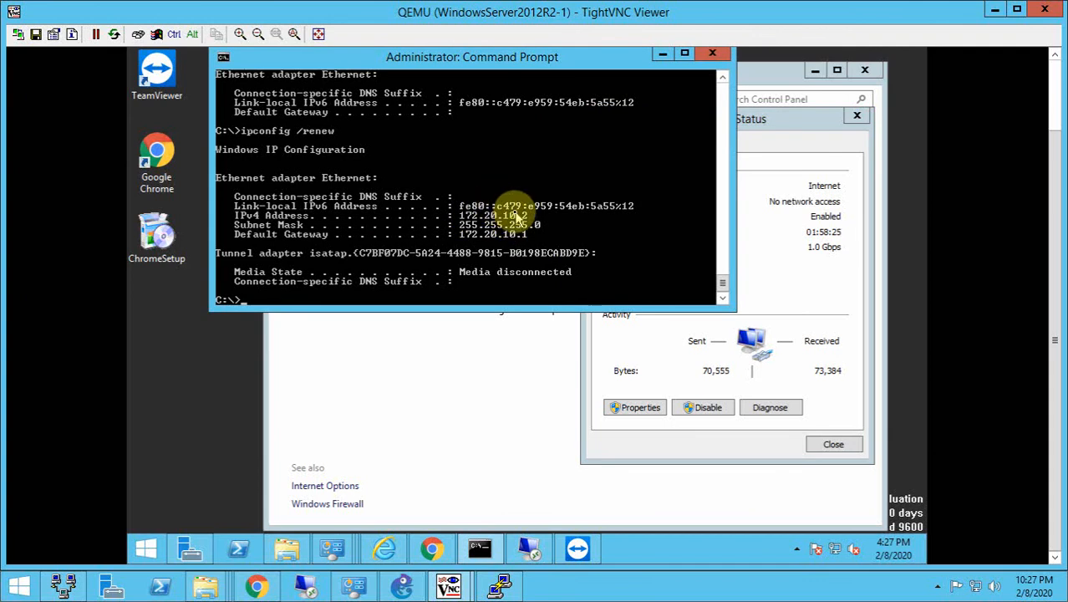
pyautogui.click(749, 276)
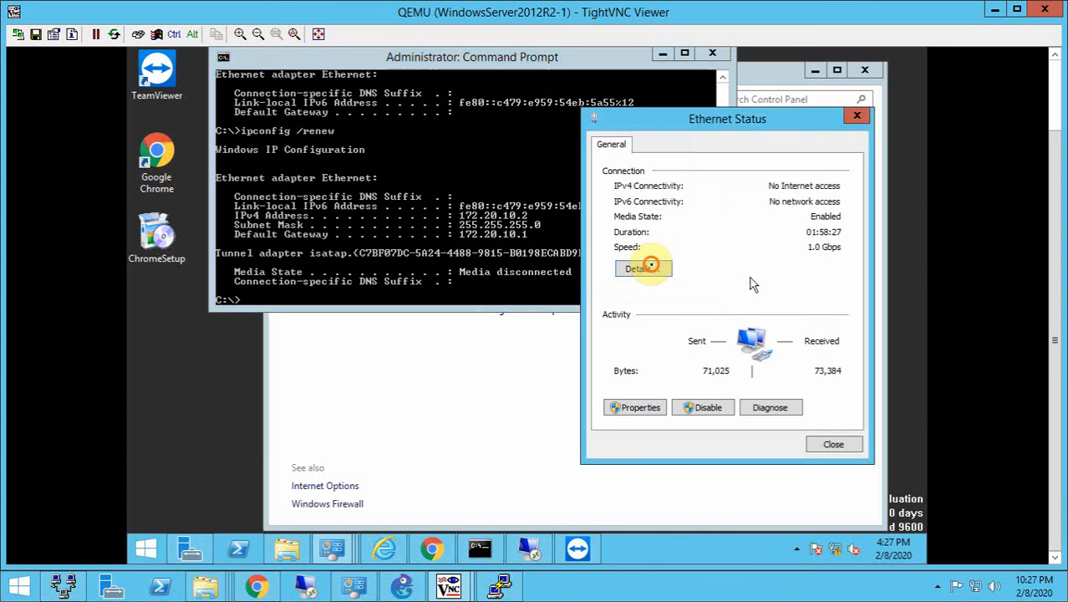
pyautogui.click(649, 264)
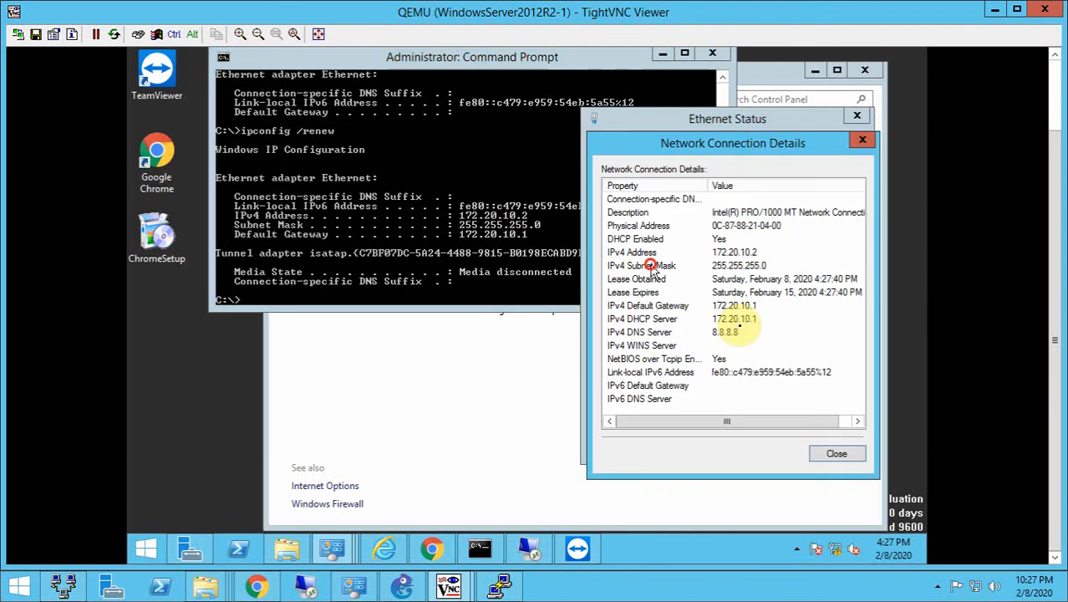
pyautogui.click(726, 331)
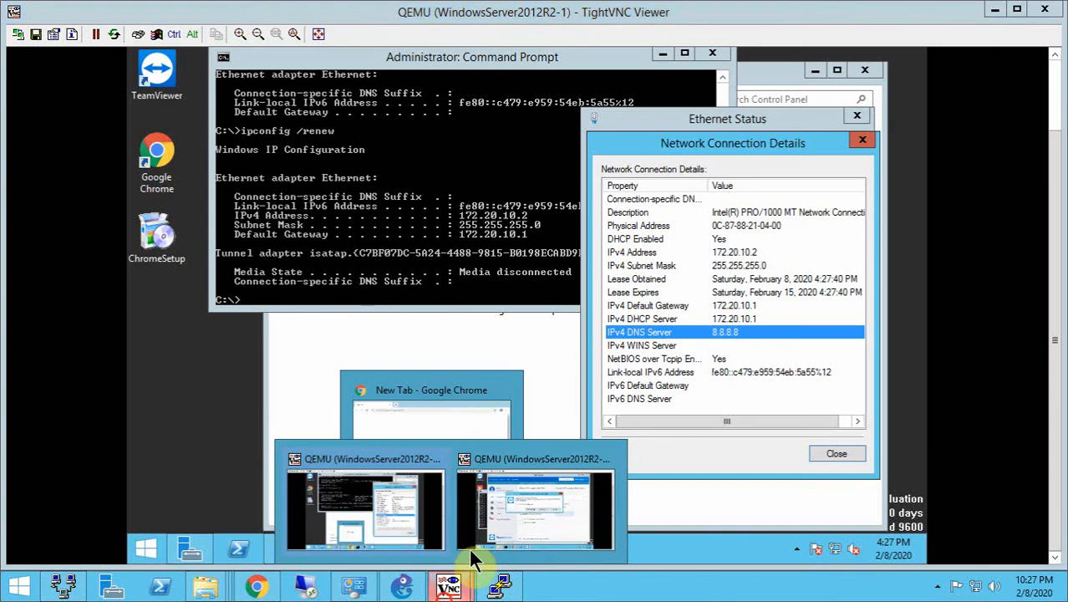
# - Switch to GNS3, open the WindowsServer2012R2-2 console, dismiss the TeamViewer connection warning and minimize TeamViewer
pyautogui.click(408, 586)
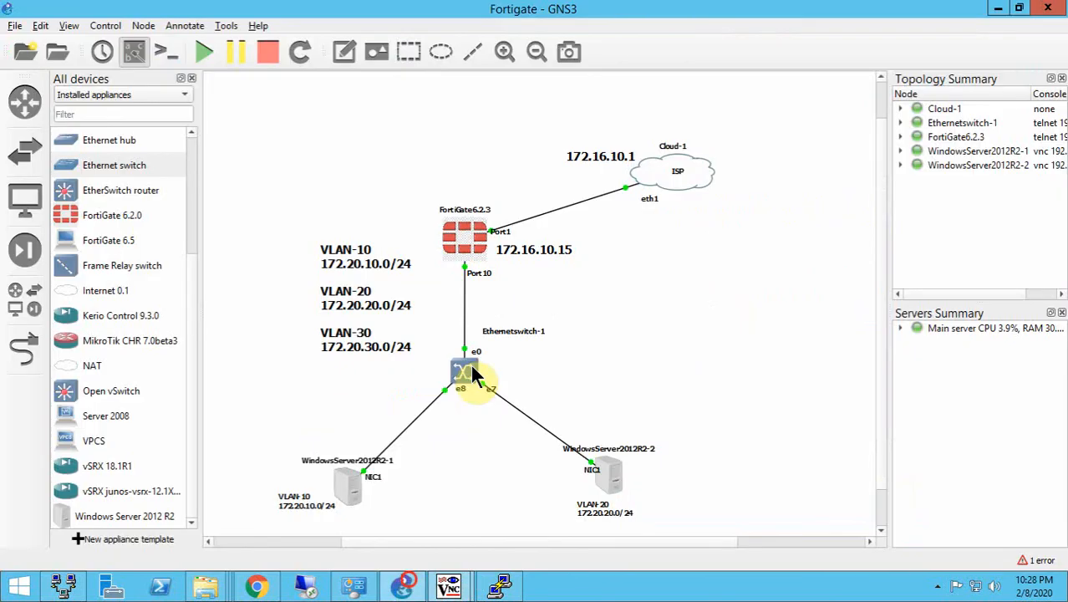
pyautogui.click(586, 453)
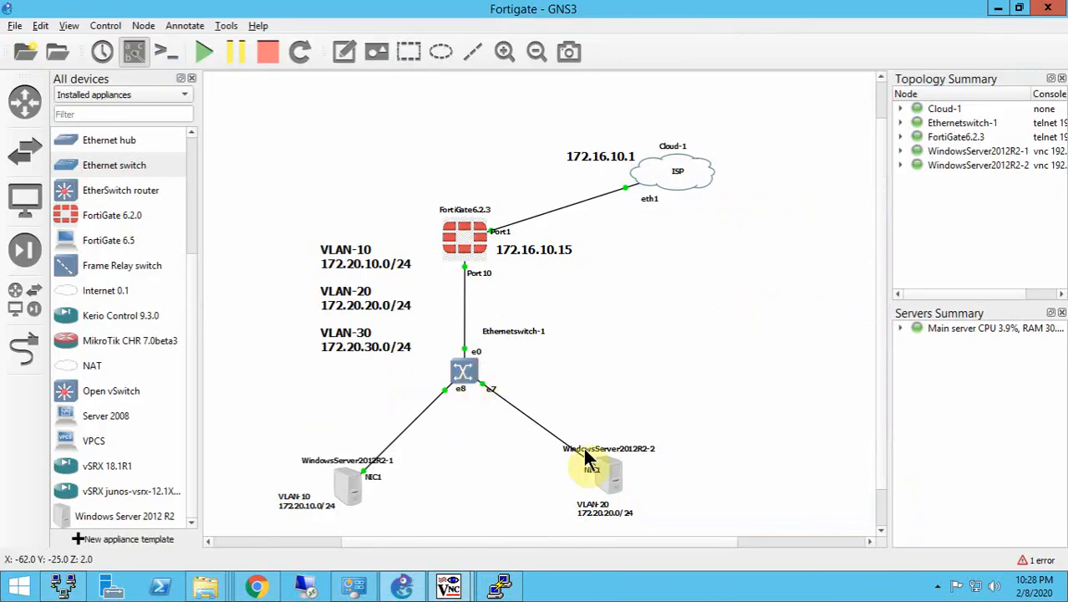
pyautogui.click(612, 480)
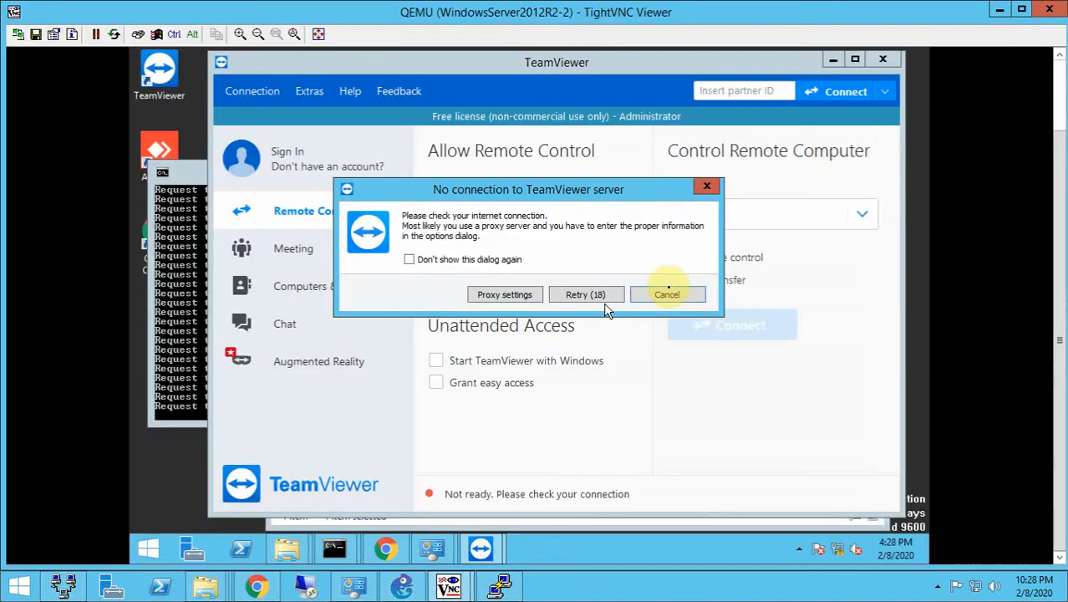
pyautogui.click(667, 290)
pyautogui.click(833, 58)
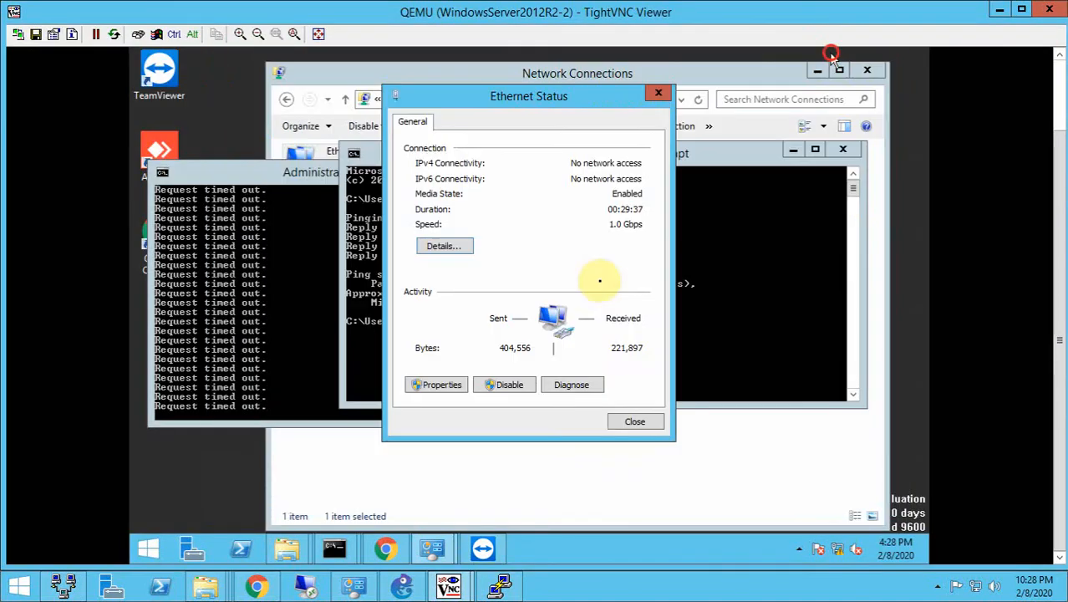
# - Stop the continuous ping to 4.2.2.2 in the Command Prompt and leave an empty command line
pyautogui.click(253, 377)
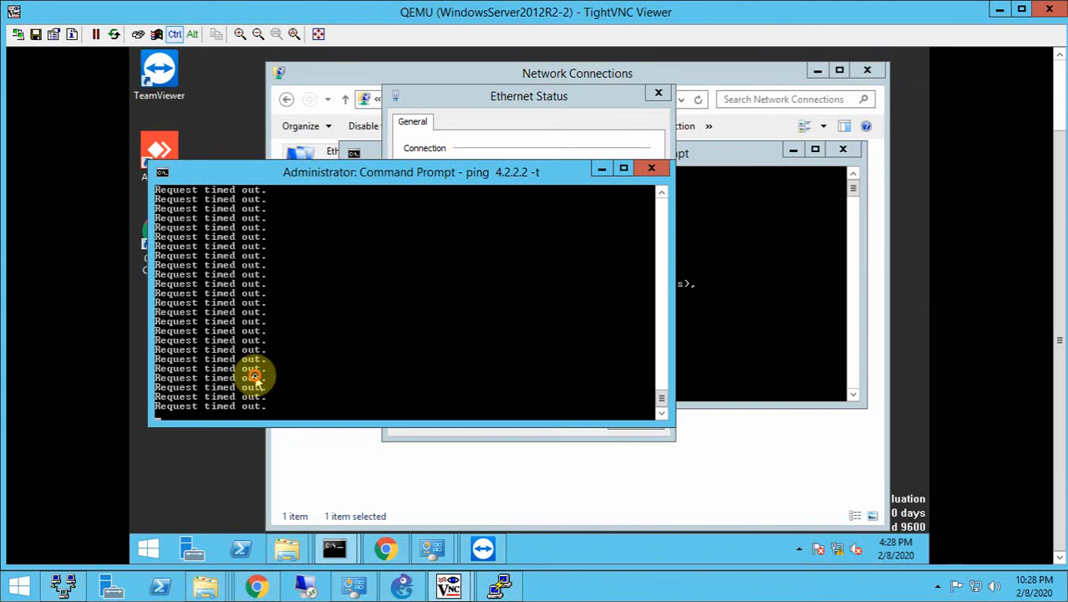
pyautogui.hotkey('ctrl', 'c')
pyautogui.write('ic')
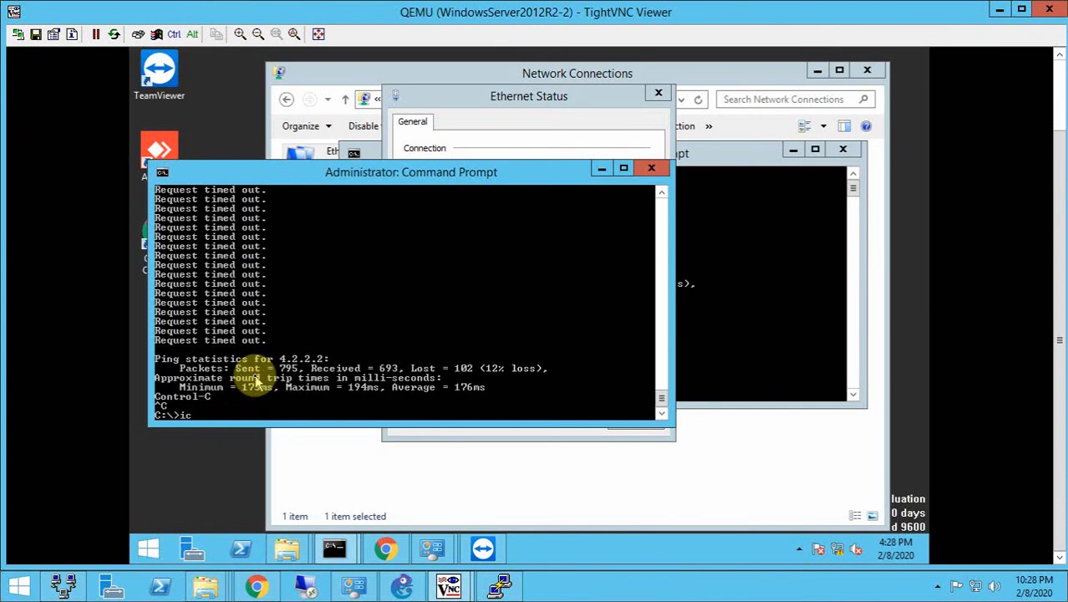
pyautogui.write('c')
pyautogui.press('BackSpace')
pyautogui.press('BackSpace')
pyautogui.press('BackSpace')
# - Disable and re-enable the Ethernet adapter of WindowsServer2012R2-2 in Network Connections
pyautogui.click(428, 478)
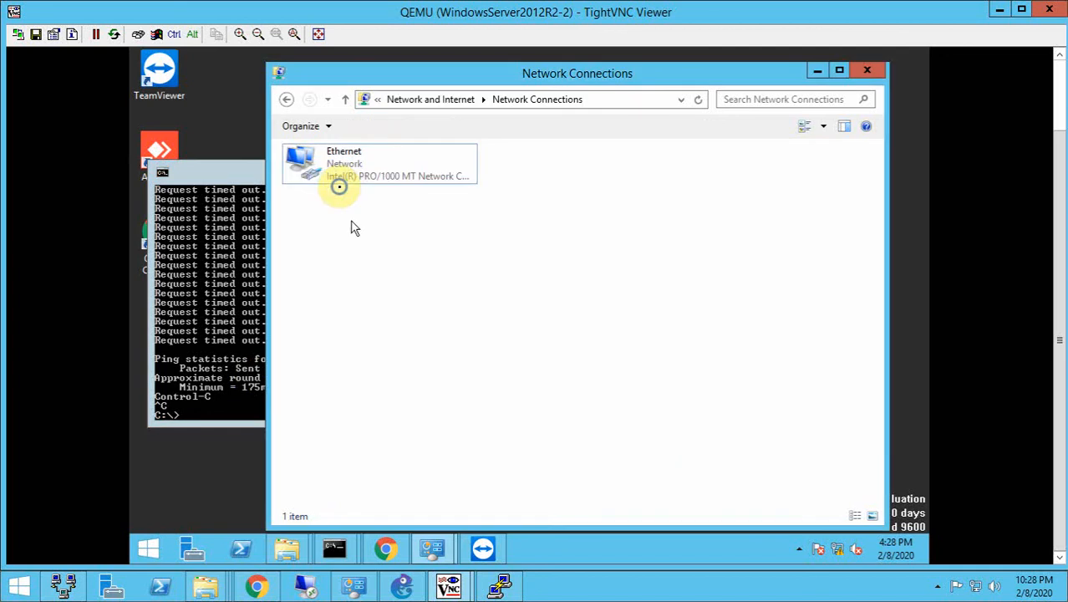
pyautogui.click(337, 183)
pyautogui.rightClick(347, 184)
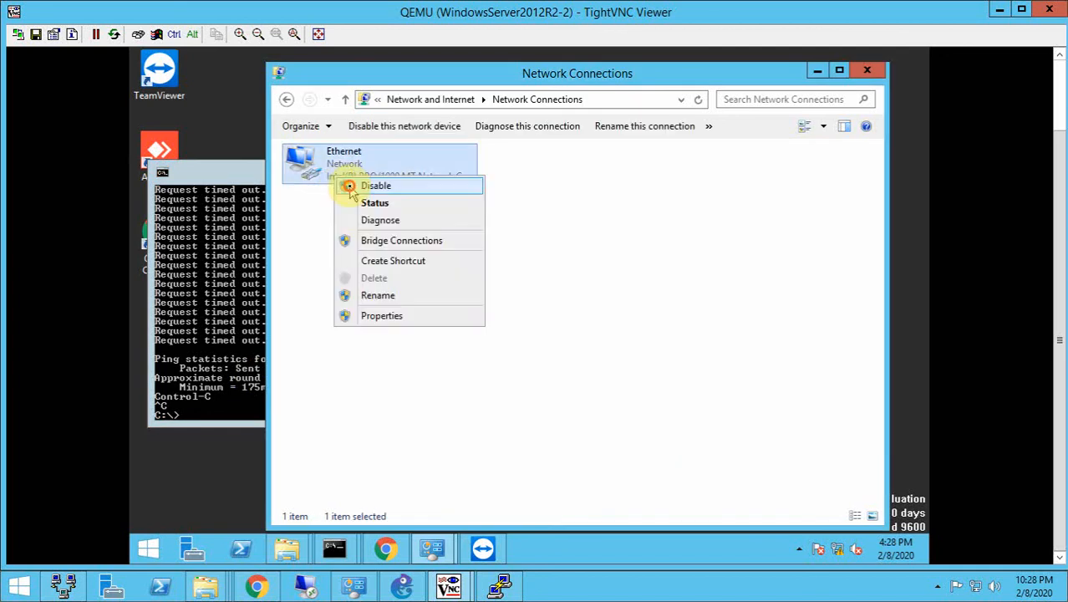
pyautogui.click(375, 186)
pyautogui.rightClick(356, 165)
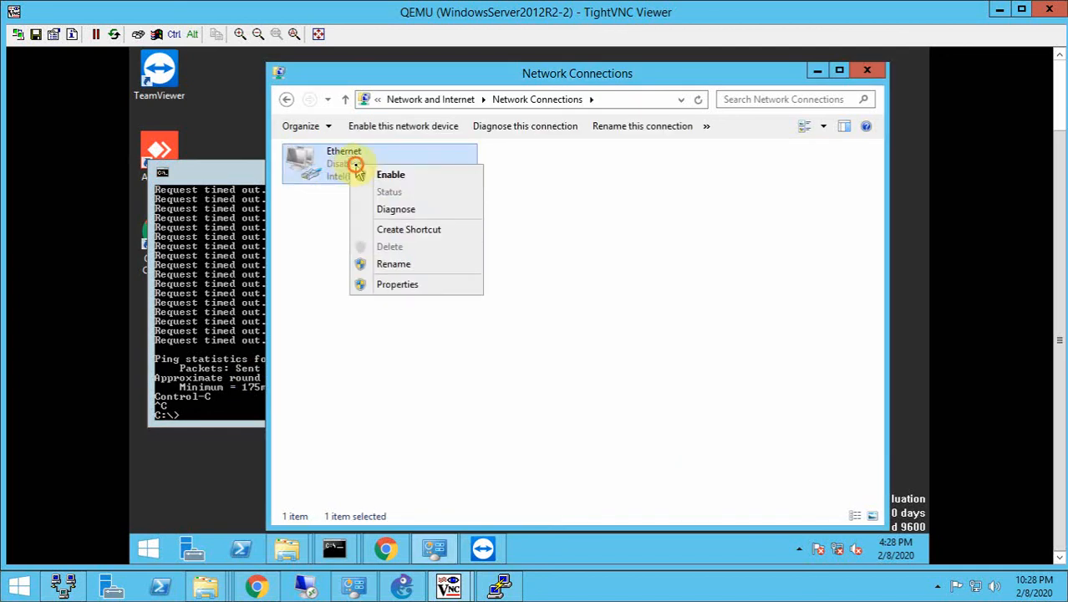
pyautogui.click(380, 174)
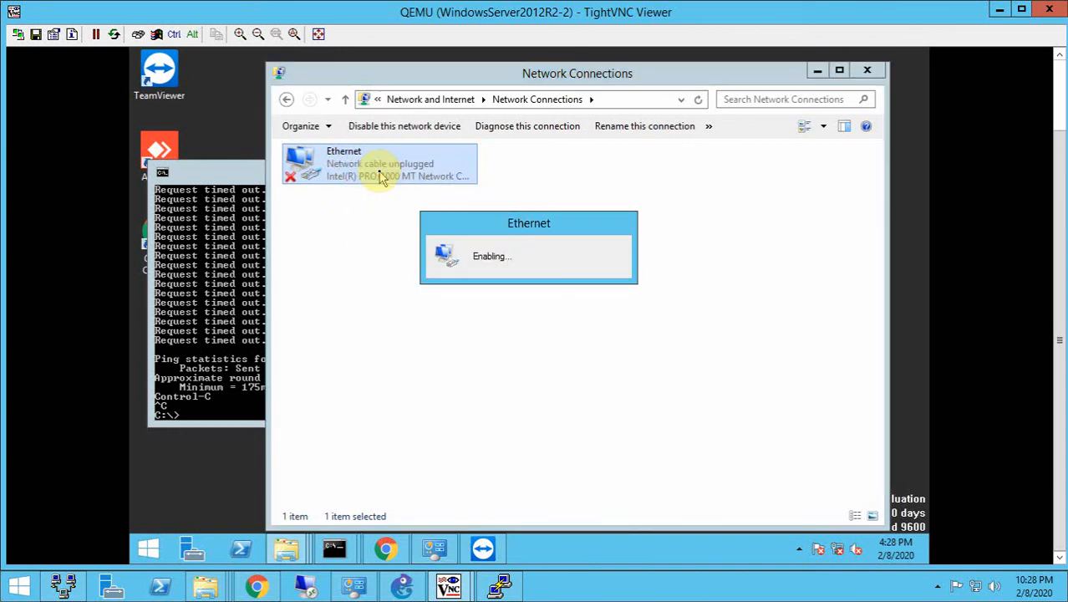
# - Open the Ethernet adapter's connection details, check its IPv4 address and close the details
pyautogui.doubleClick(356, 163)
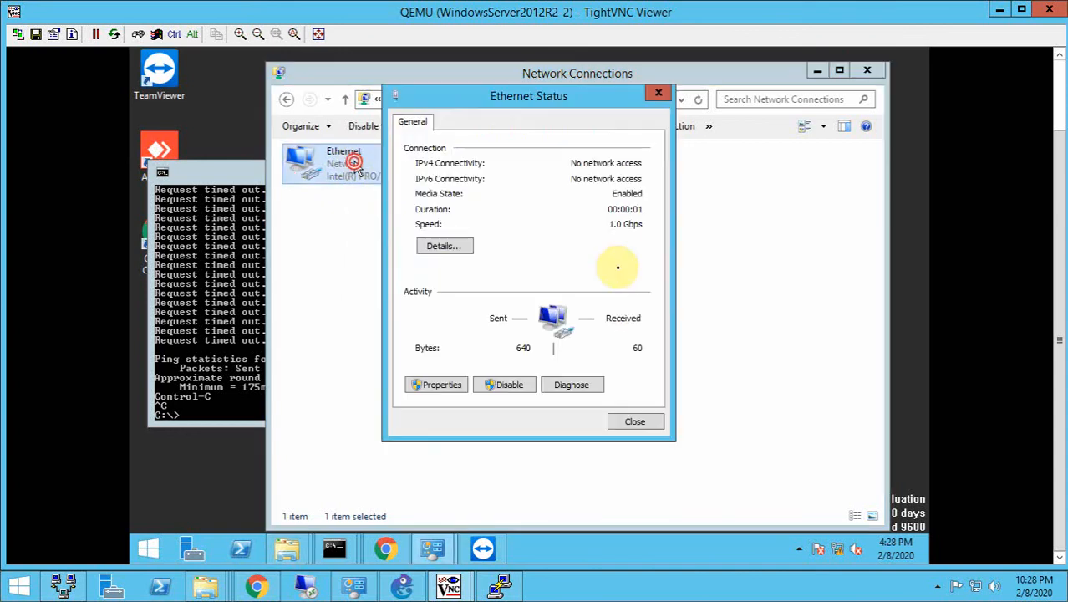
pyautogui.click(444, 245)
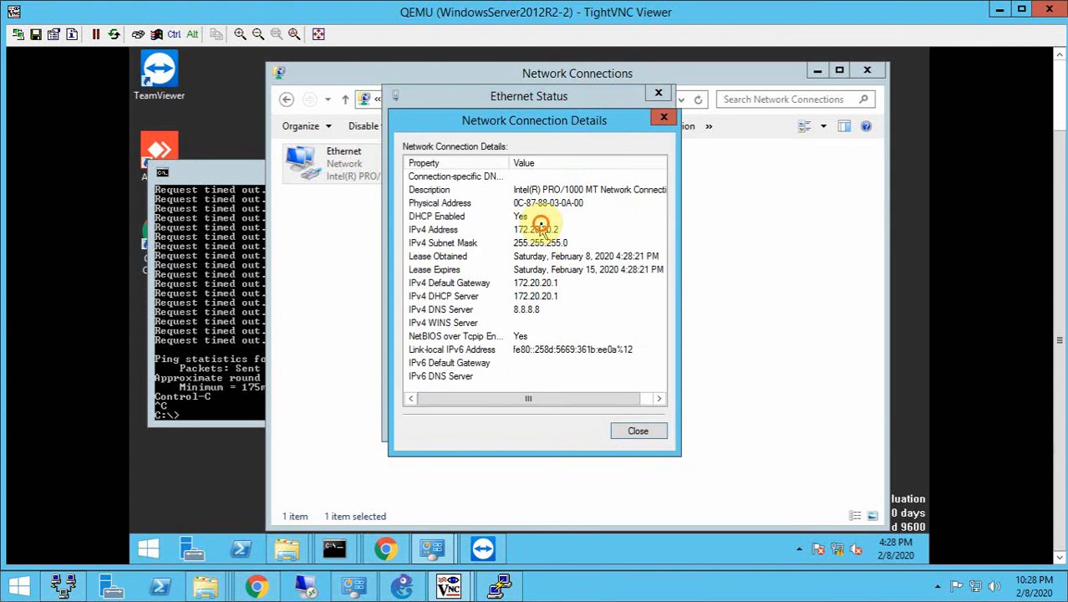
pyautogui.click(541, 228)
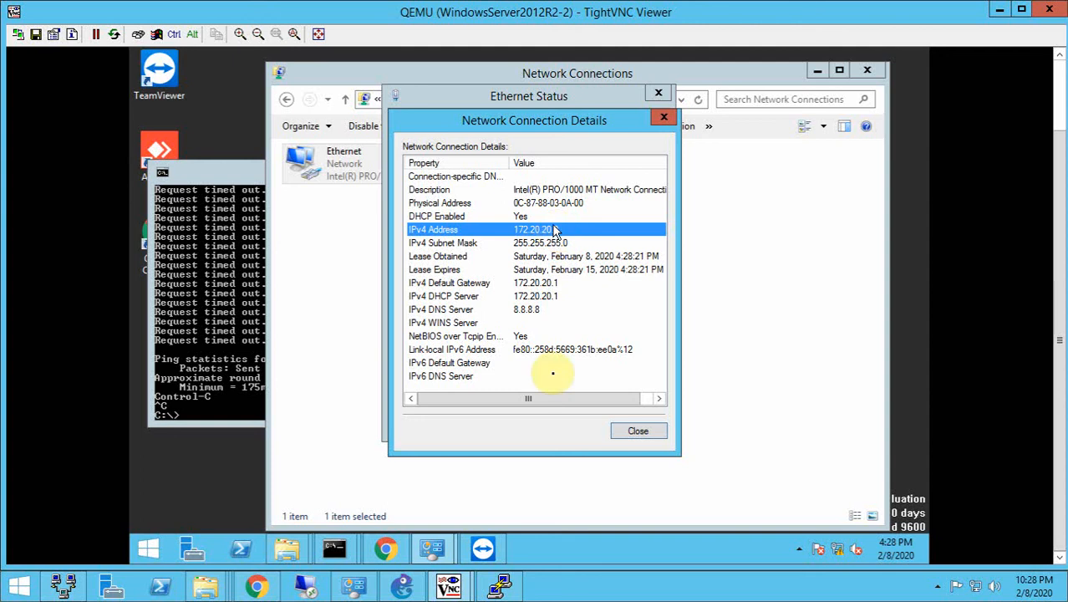
pyautogui.click(632, 431)
# - Ping the VLAN-10 client at 172.20.10.2 from the WindowsServer2012R2-2 Command Prompt
pyautogui.click(221, 388)
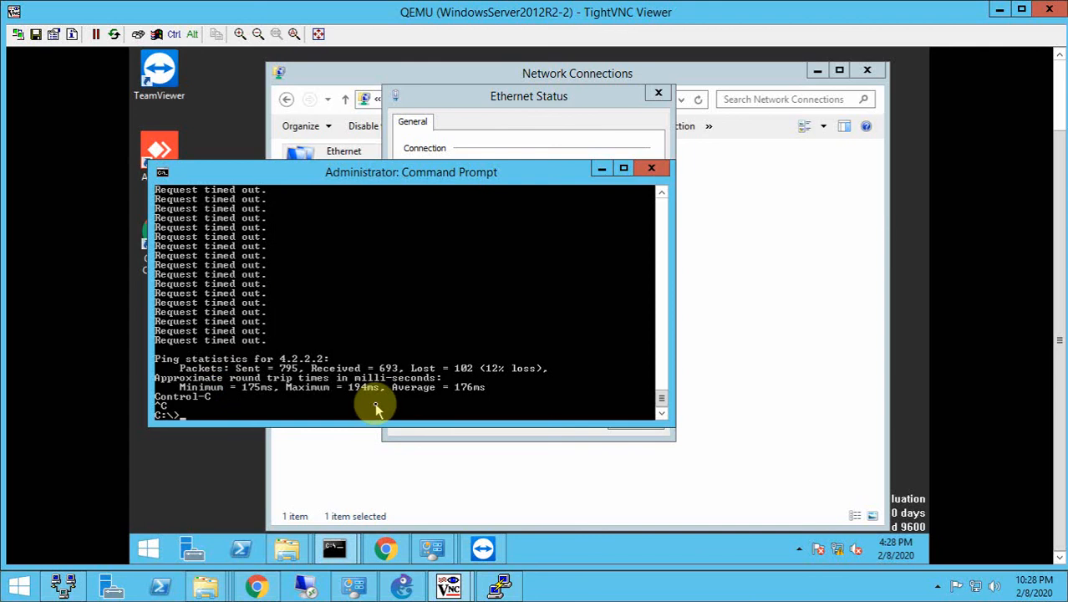
pyautogui.write('ping 172.20.10.2')
pyautogui.press('Return')
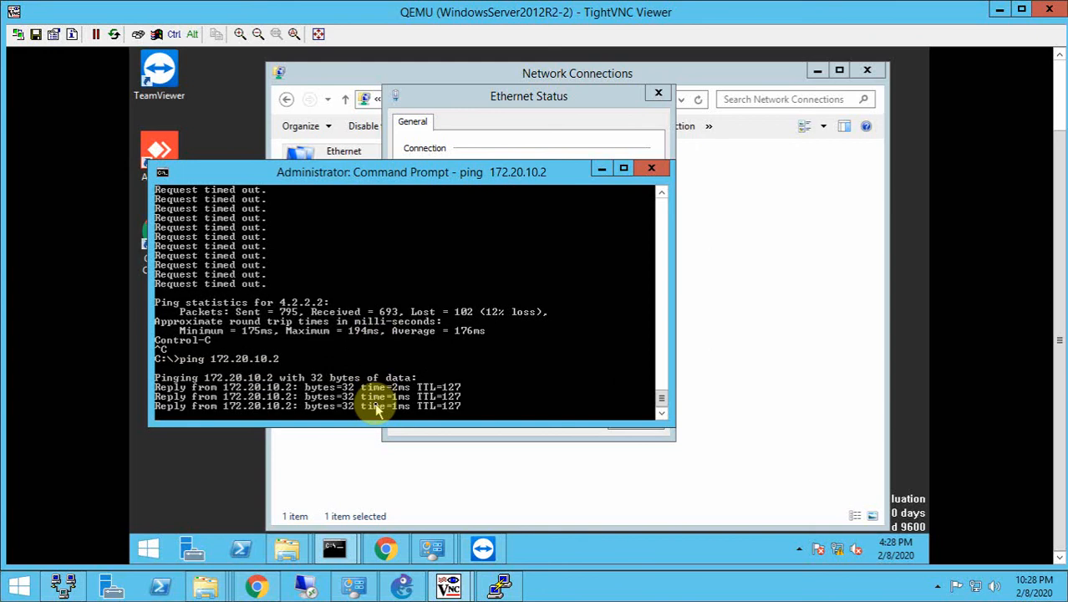
# - Start a continuous ping to the VLAN-10 client with the command ping 172.20.10.2 -t
pyautogui.click(402, 586)
pyautogui.click(402, 586)
pyautogui.press('Up')
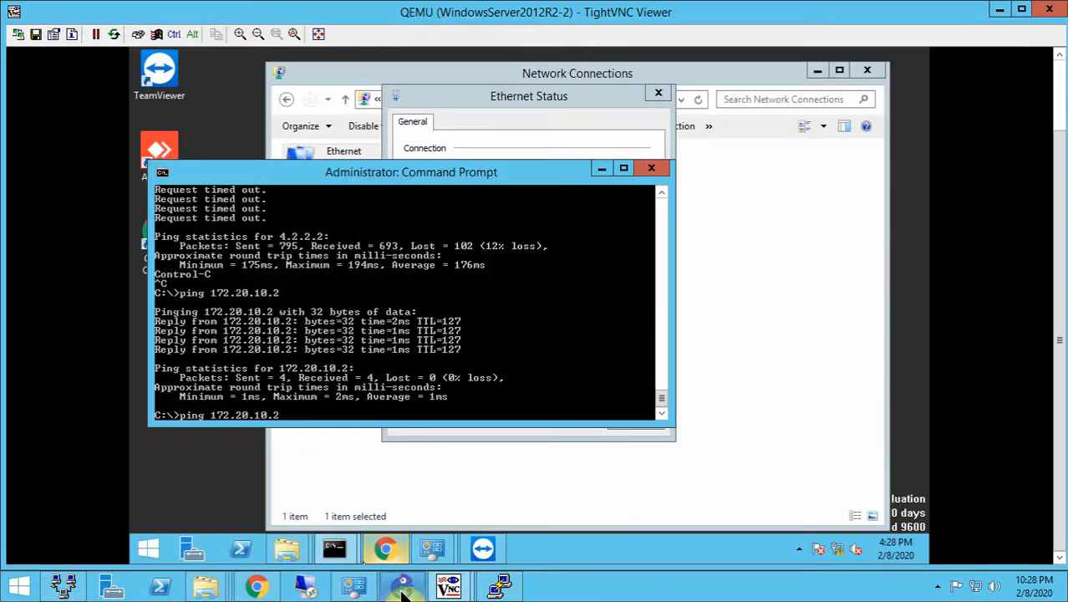
pyautogui.write('-t')
pyautogui.press('Return')
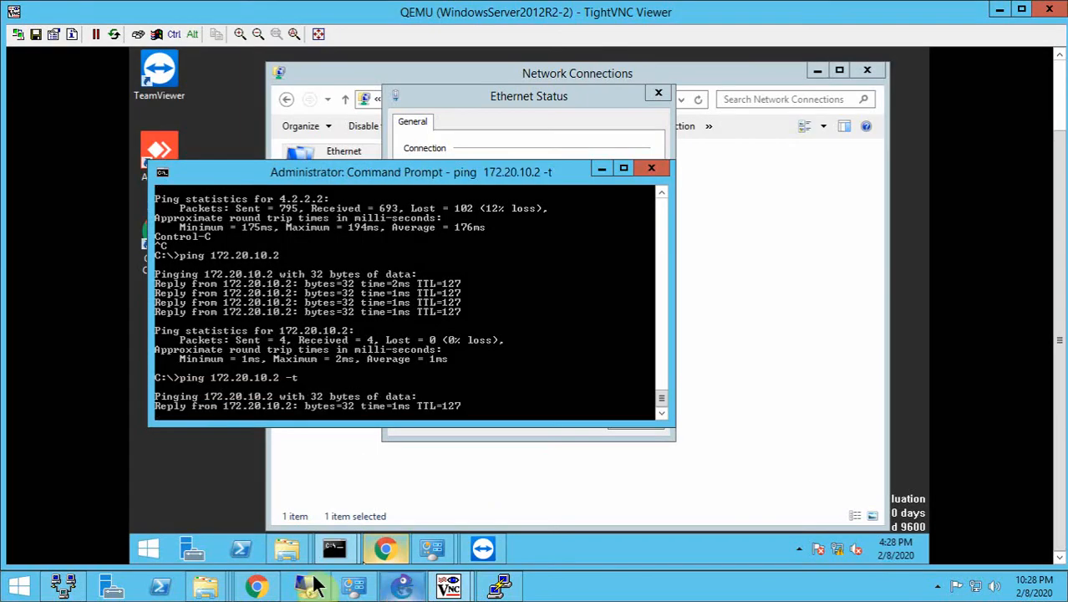
# - Enable Block intra-zone traffic on Inside-Zone in the FortiGate, save it, and return to the running ping on WindowsServer2012R2-2
pyautogui.click(310, 585)
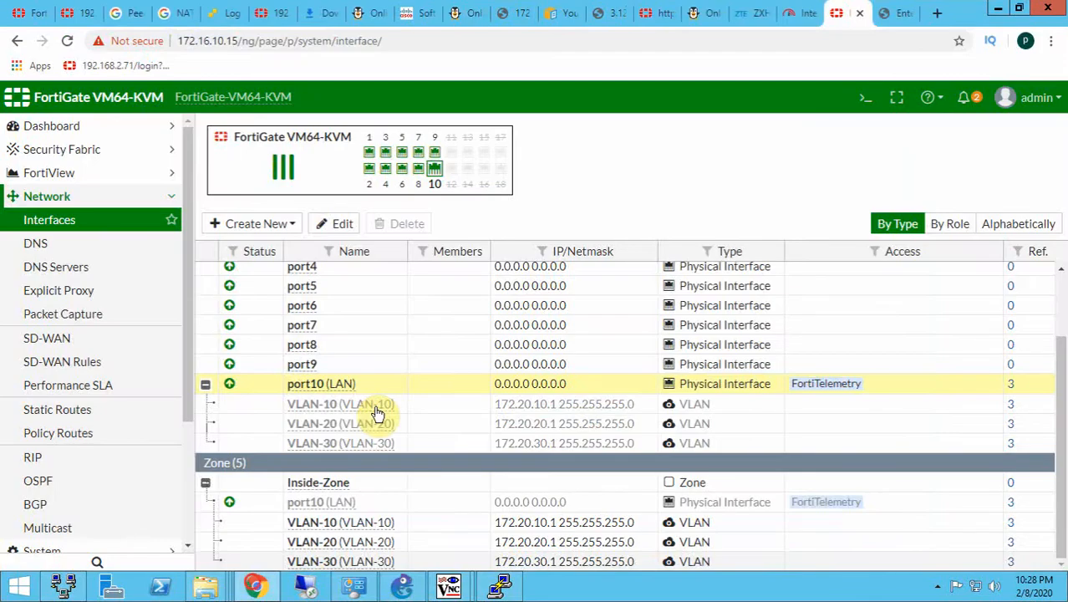
pyautogui.doubleClick(343, 484)
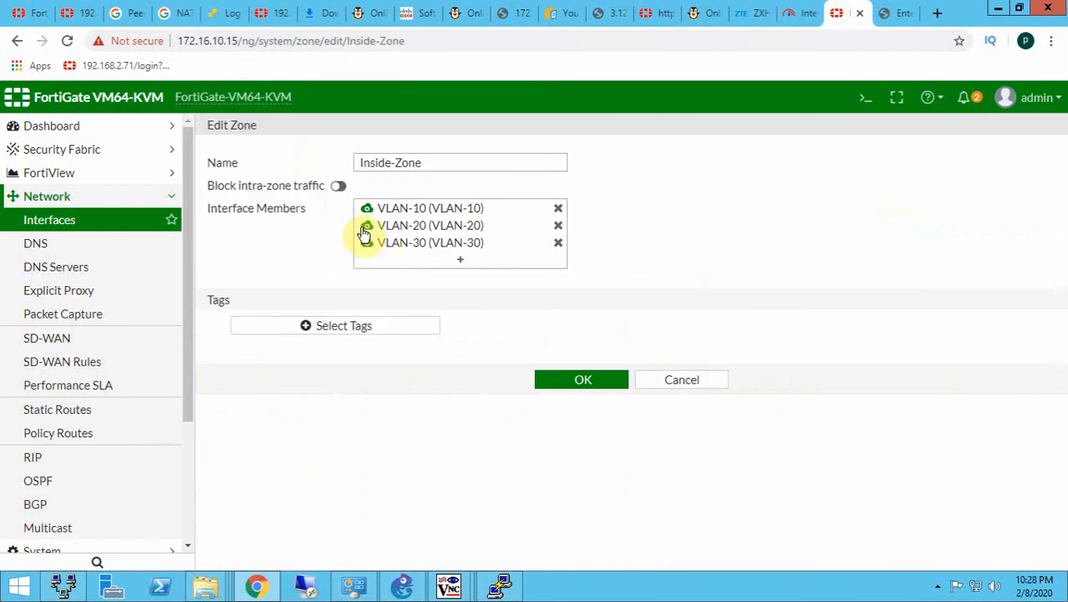
pyautogui.click(338, 187)
pyautogui.click(569, 380)
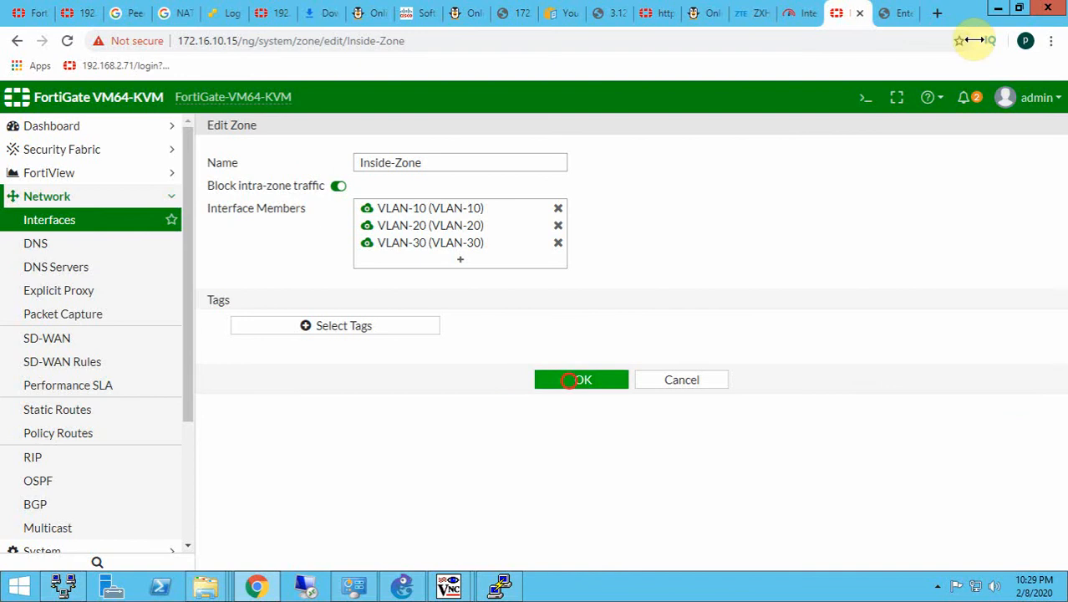
pyautogui.hotkey('alt', 'Tab')
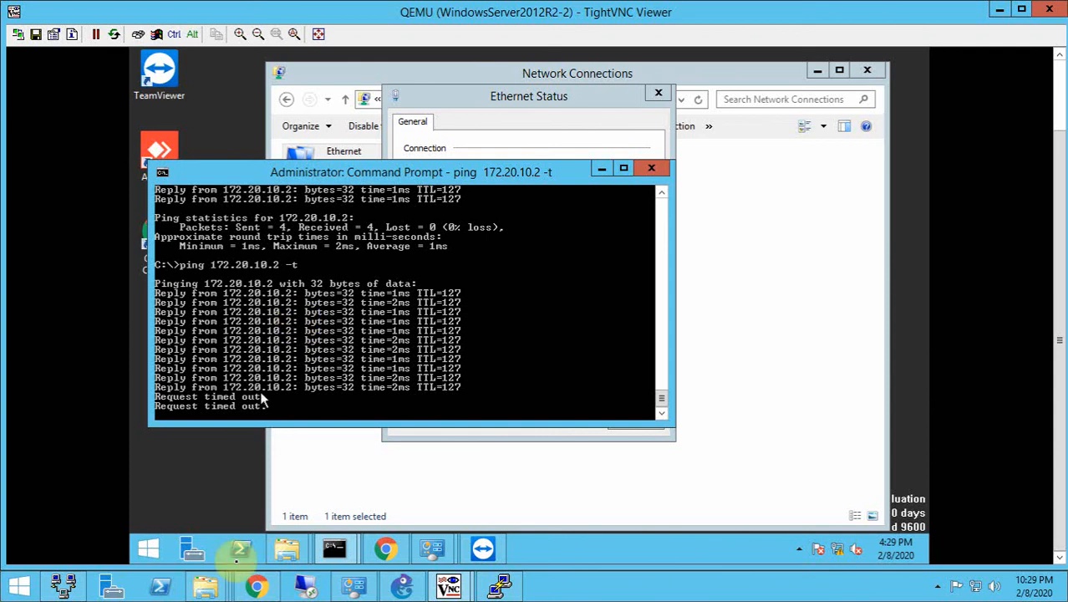
# - Disable Block intra-zone traffic on Inside-Zone, save it, and go back to the WindowsServer2012R2-2 ping
pyautogui.click(256, 587)
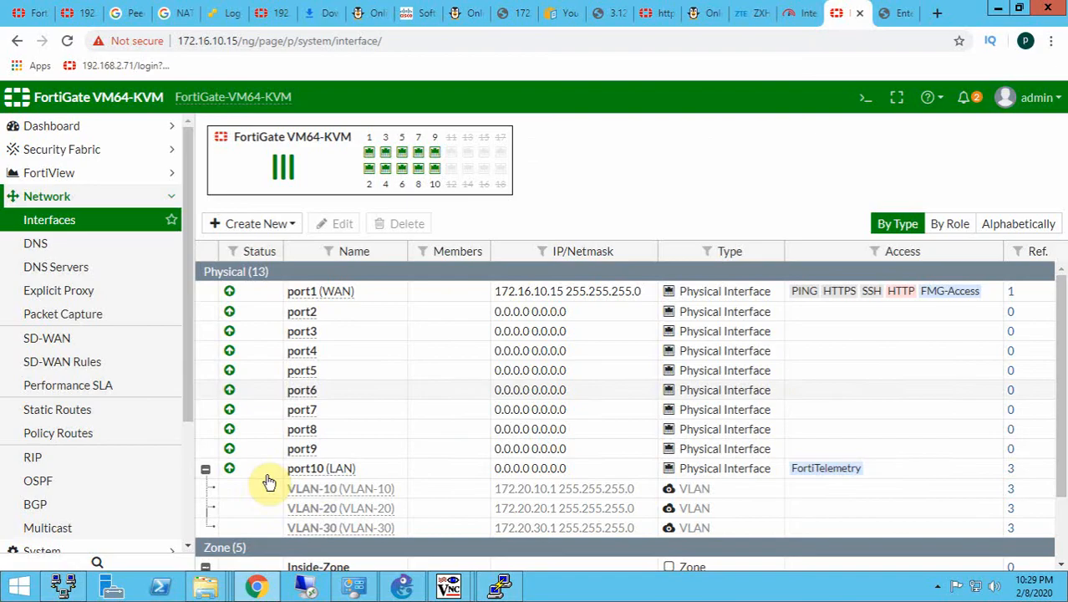
pyautogui.scroll(-1, 325, 479)
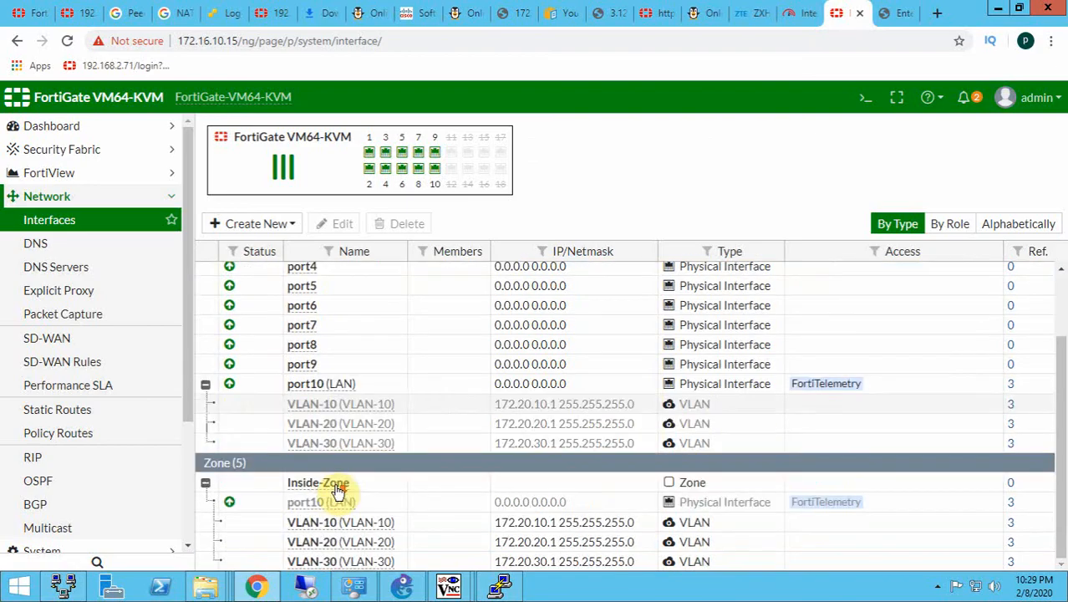
pyautogui.doubleClick(337, 484)
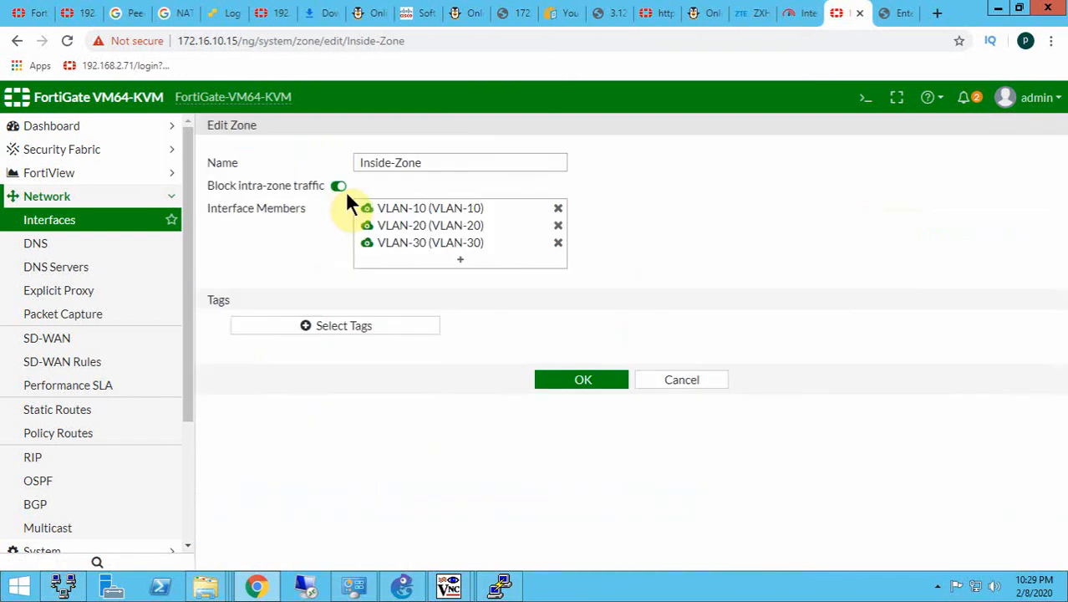
pyautogui.click(343, 188)
pyautogui.click(579, 386)
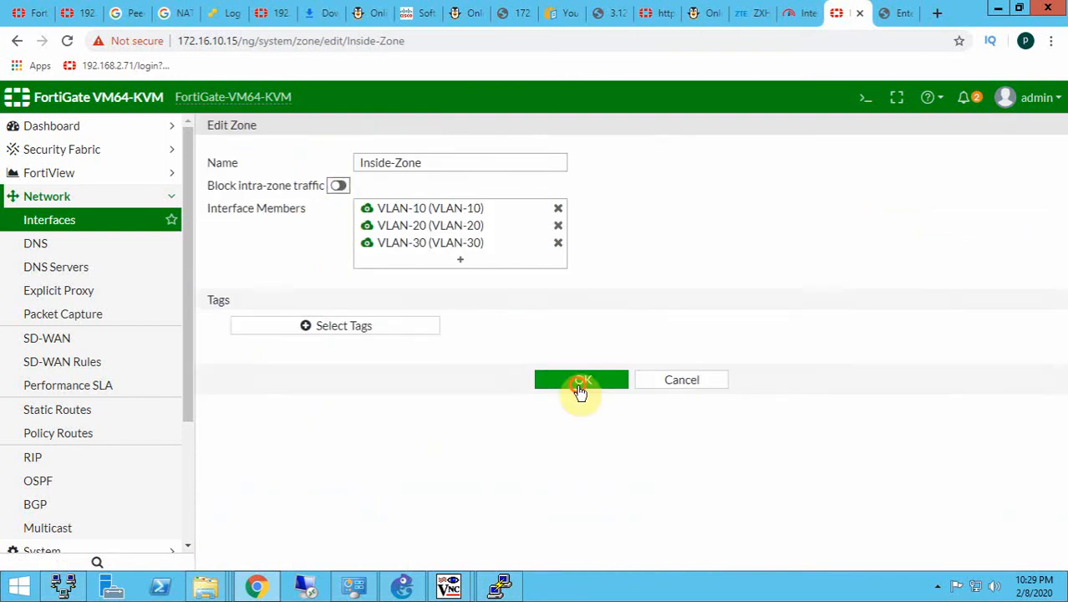
pyautogui.click(997, 10)
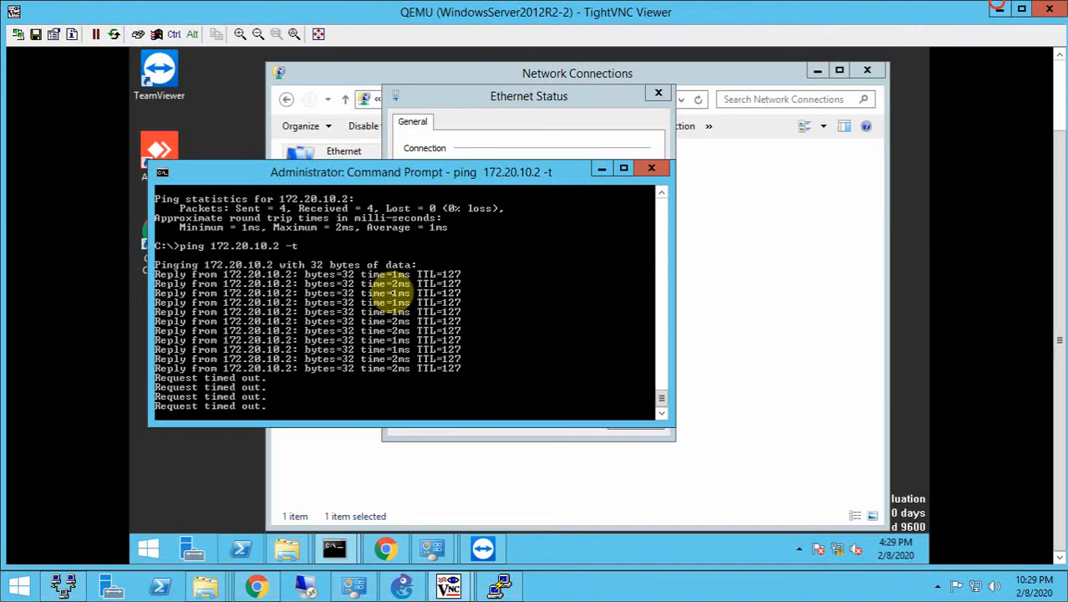
# - Close TeamViewer on WindowsServer2012R2-2 and review the Inside-Zone members in the FortiGate interface list
pyautogui.rightClick(482, 550)
pyautogui.click(481, 510)
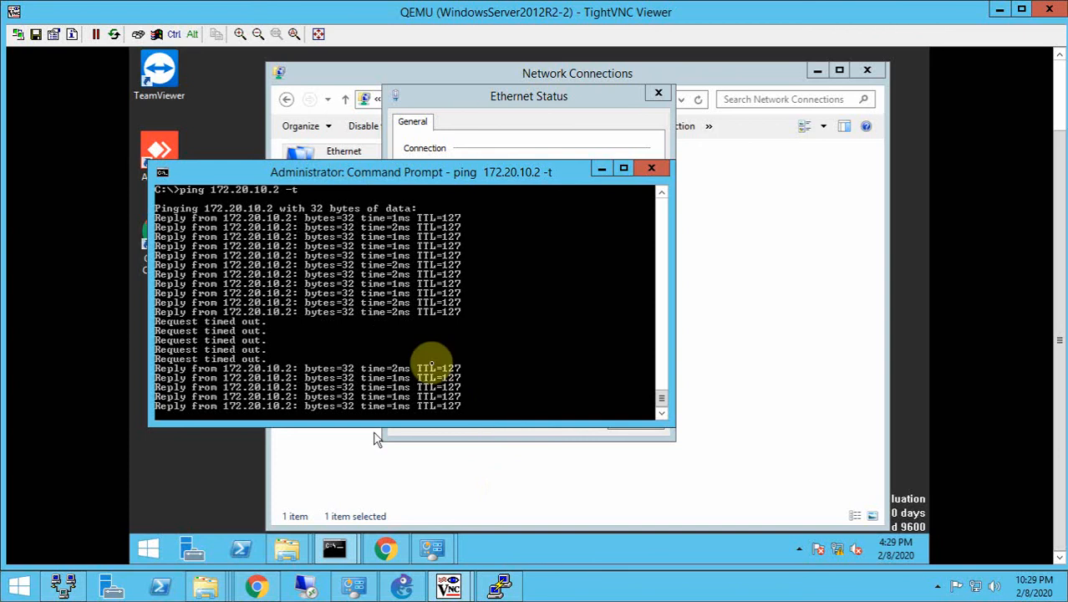
pyautogui.click(258, 588)
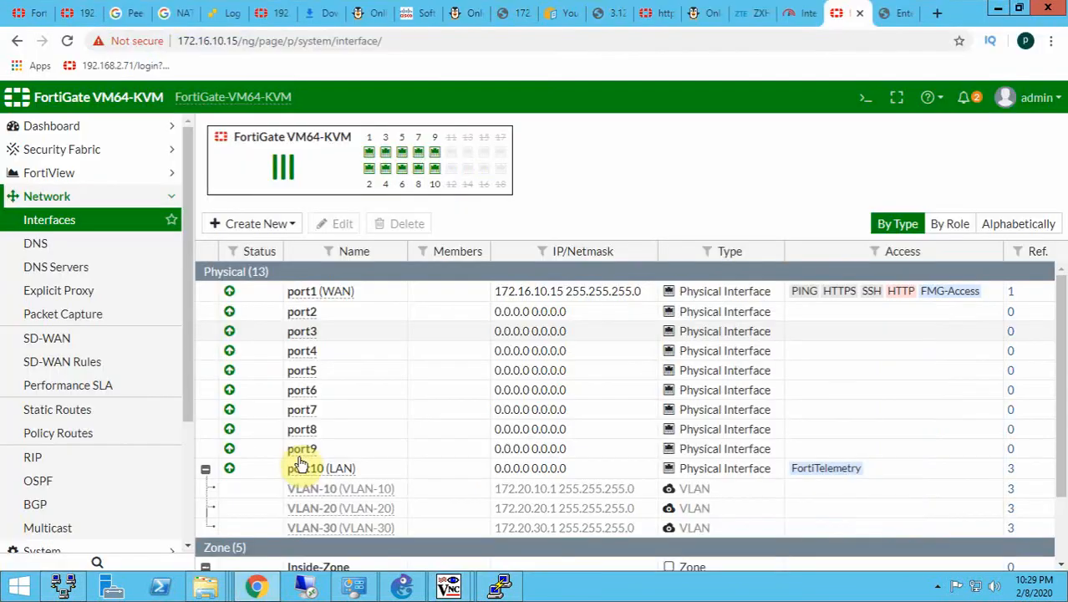
pyautogui.scroll(-1, 308, 467)
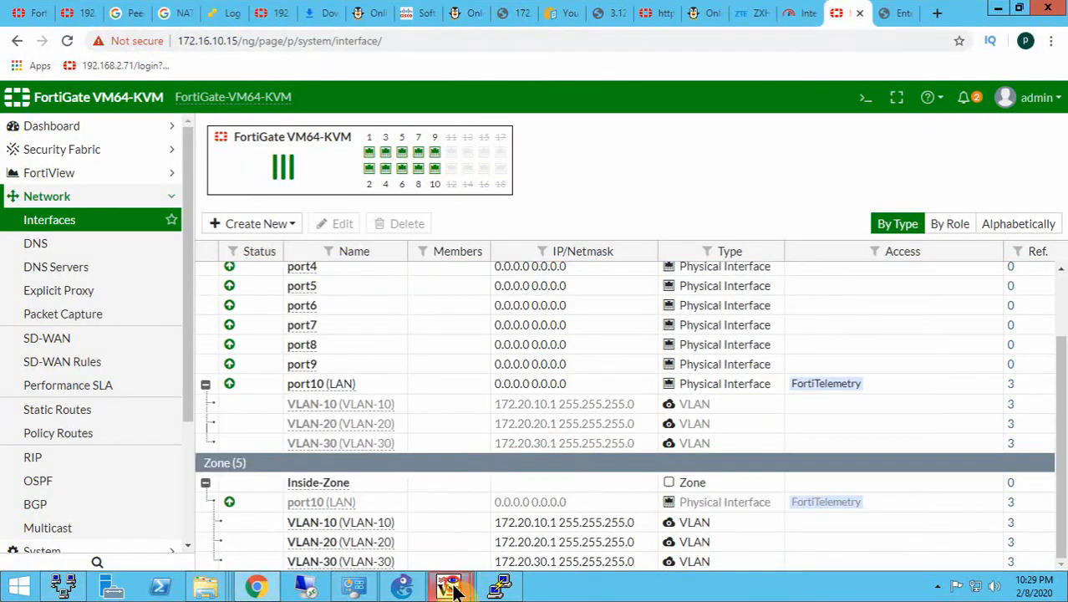
# - On WindowsServer2012R2-1, clear the Command Prompt and start a continuous ping with the command ping 4.2.2.2 -t
pyautogui.click(452, 588)
pyautogui.click(405, 518)
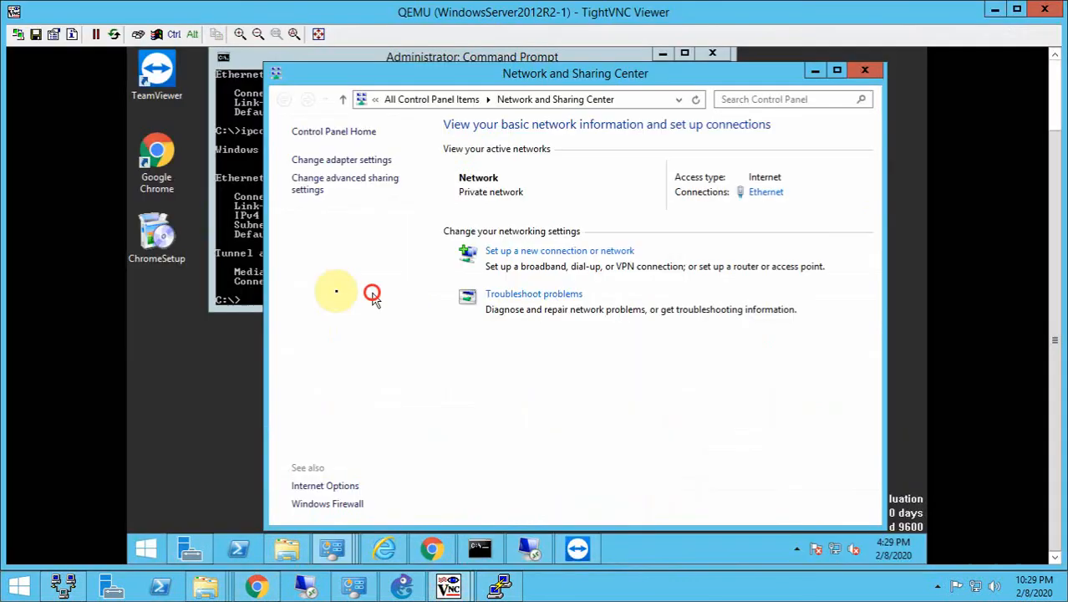
pyautogui.click(257, 289)
pyautogui.write('cls')
pyautogui.press('Return')
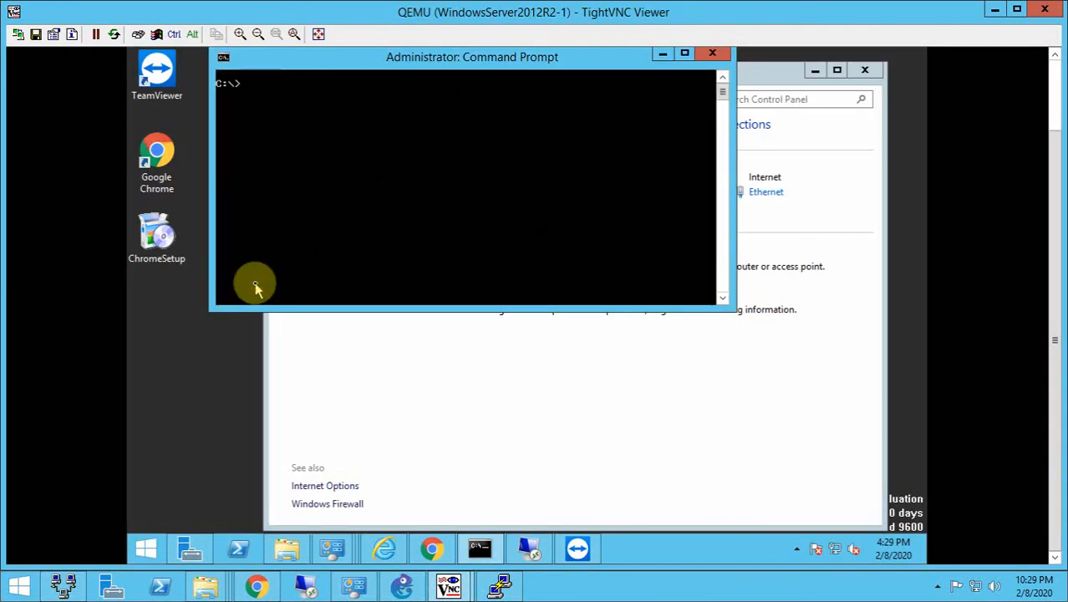
pyautogui.write('ping 4.2.2.2 -t')
pyautogui.press('Return')
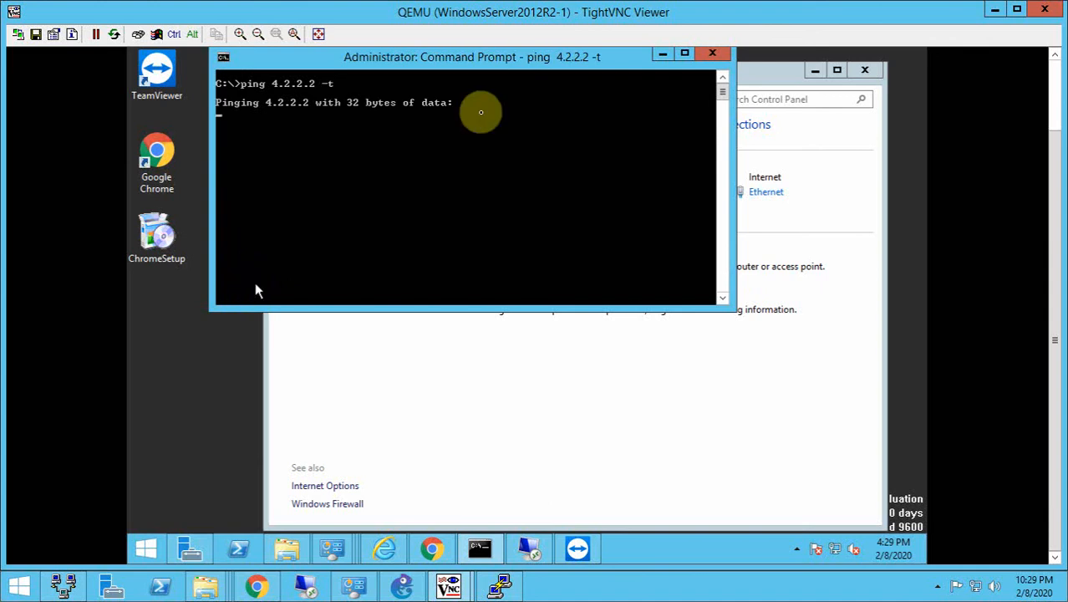
# - Open the Ethernet connection details of WindowsServer2012R2-1 to check its IPv4 address and gateway
pyautogui.click(752, 198)
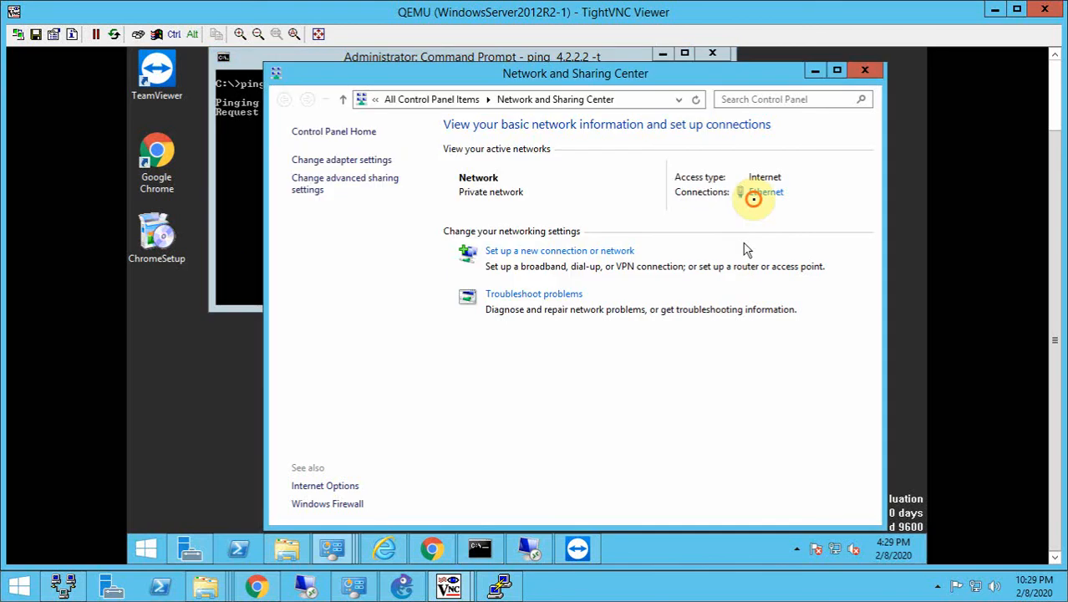
pyautogui.click(758, 193)
pyautogui.click(639, 283)
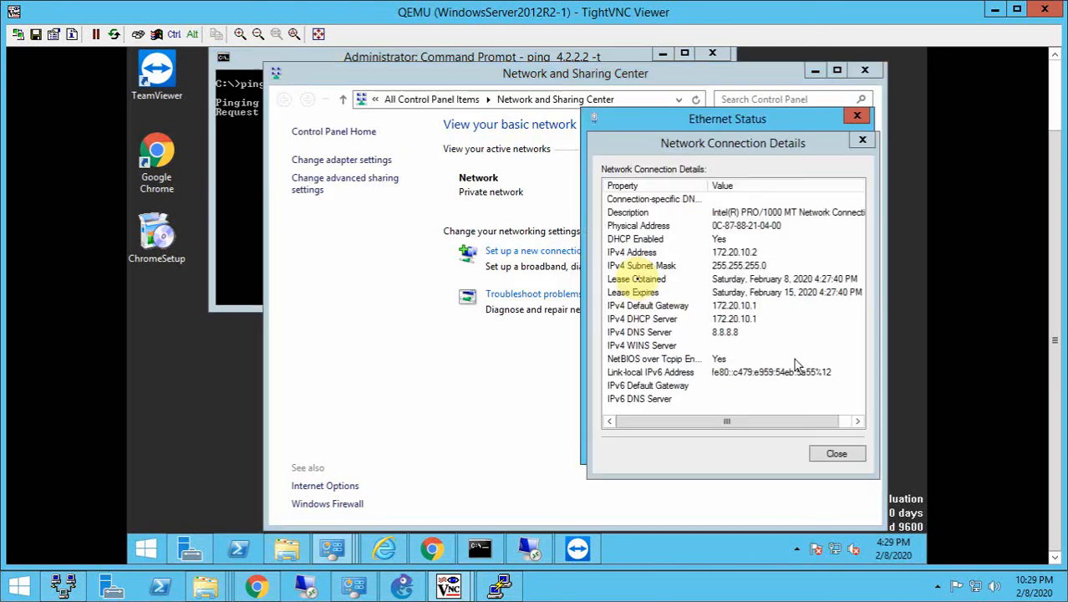
# - Return to the FortiGate web interface and show its IPv4 policy list
pyautogui.click(255, 587)
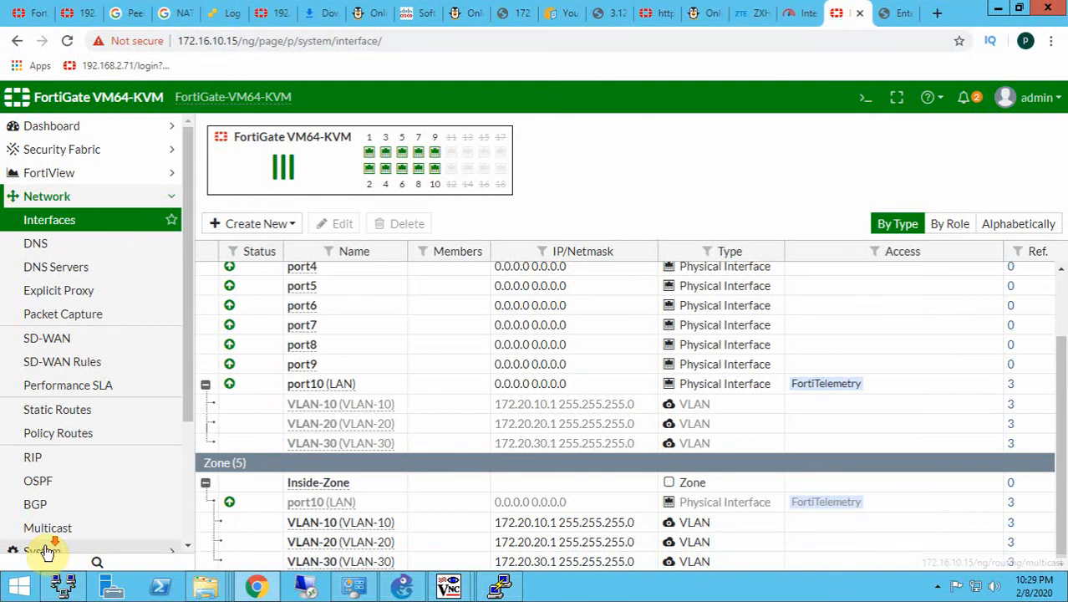
pyautogui.scroll(-2, 48, 552)
pyautogui.click(67, 415)
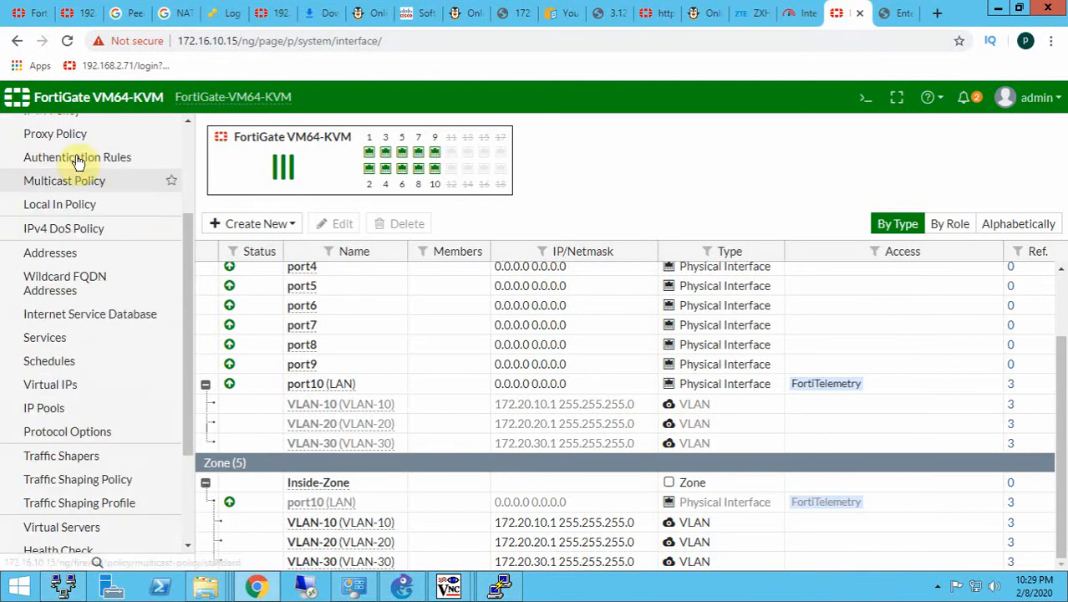
pyautogui.scroll(2, 65, 249)
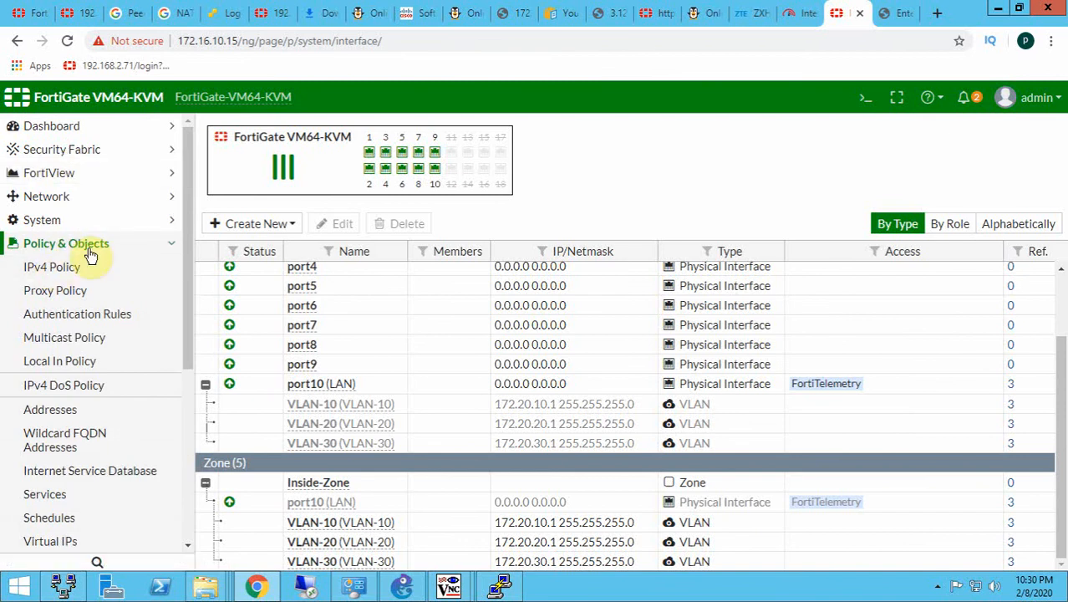
pyautogui.click(54, 273)
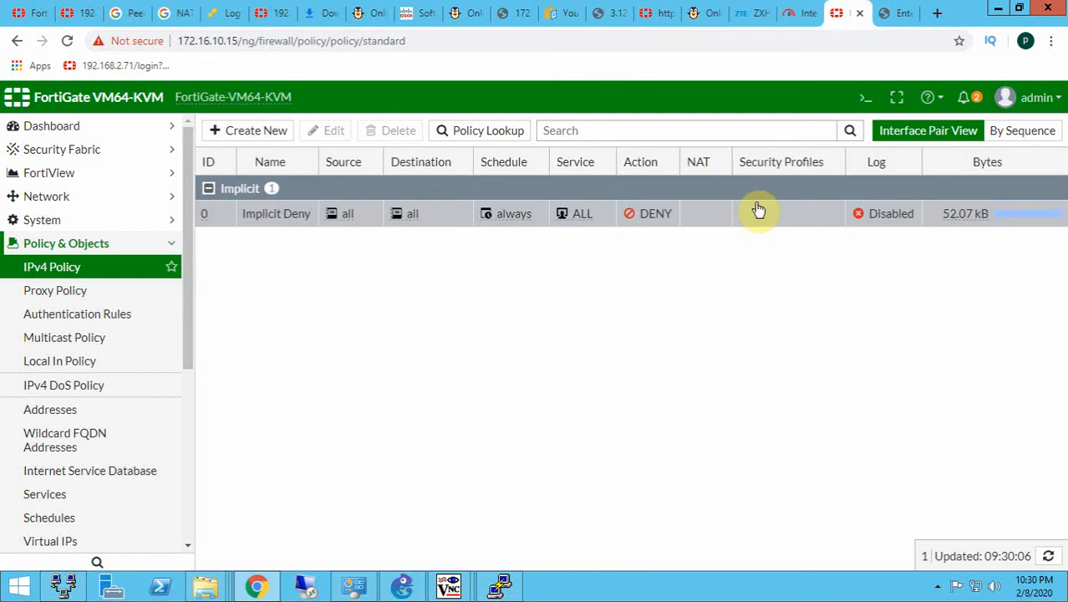
# - Start a new IPv4 policy and name it VLAN-10
pyautogui.click(236, 134)
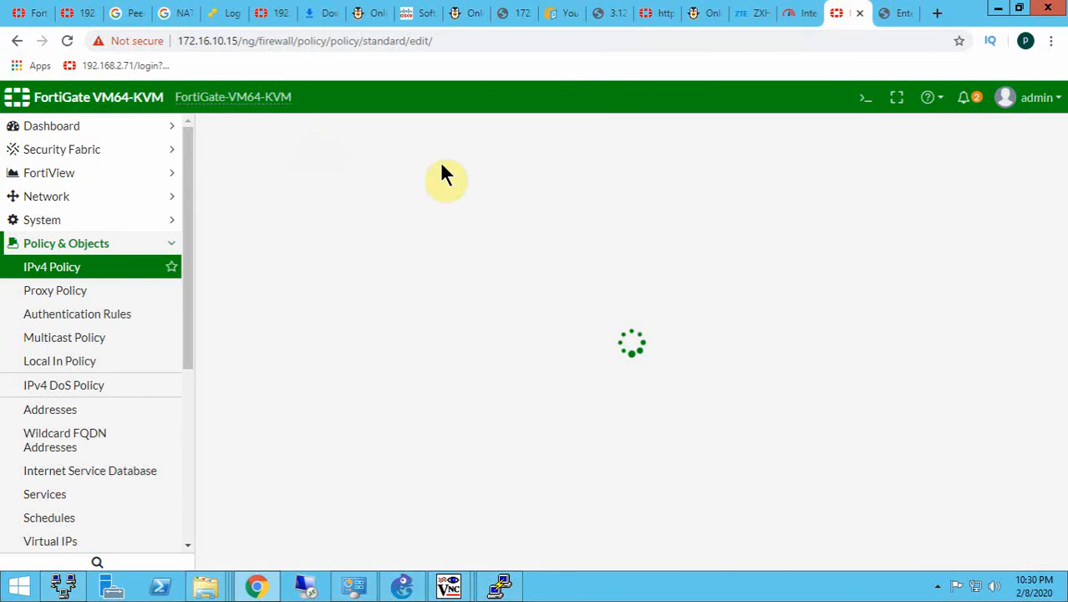
pyautogui.click(437, 172)
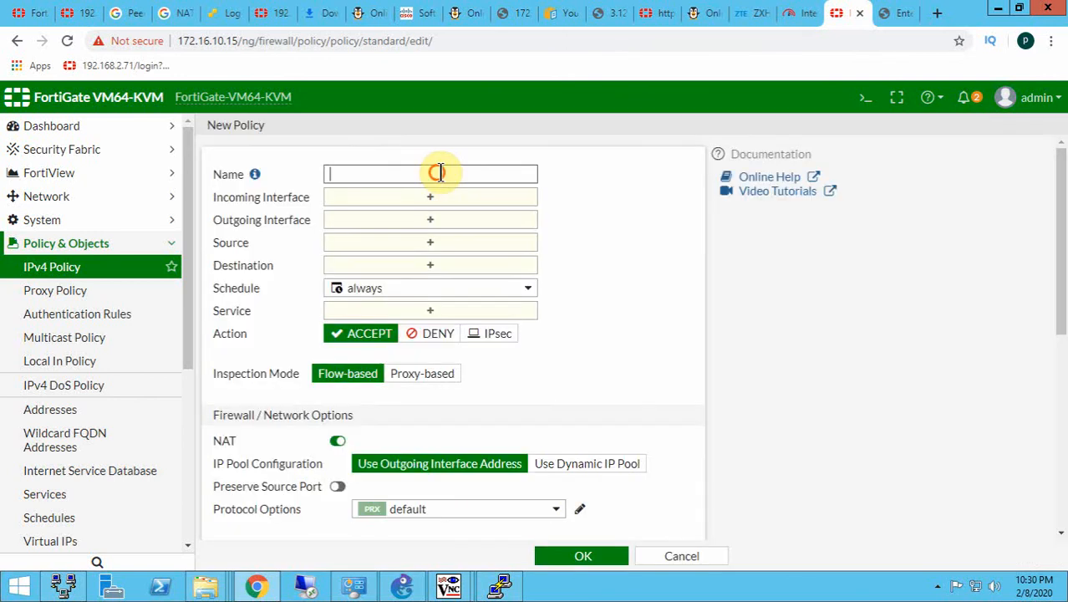
pyautogui.write('VLAN-2')
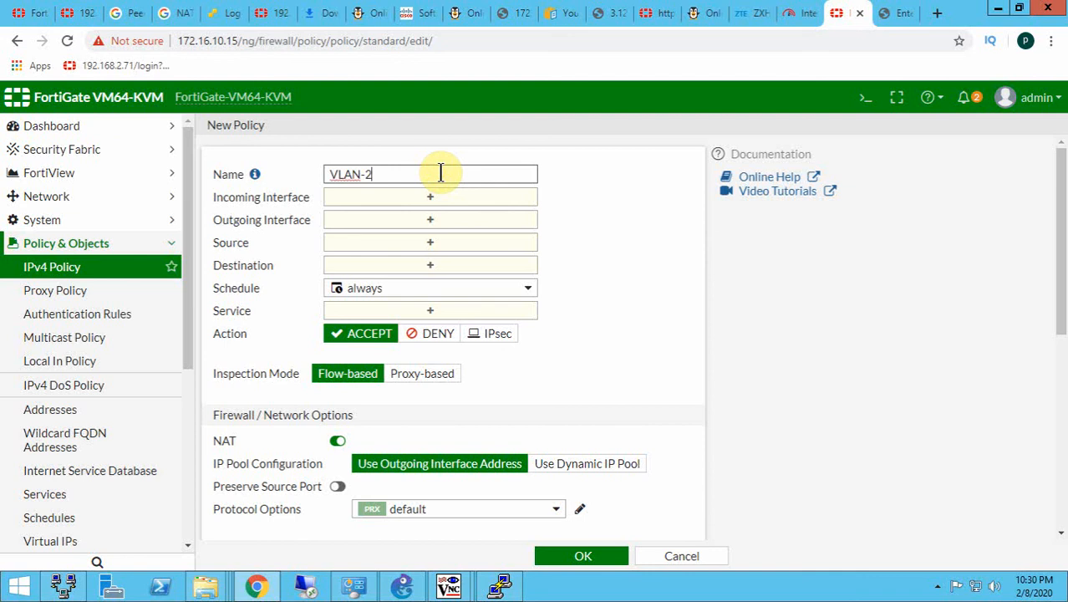
pyautogui.press('BackSpace')
pyautogui.write('10')
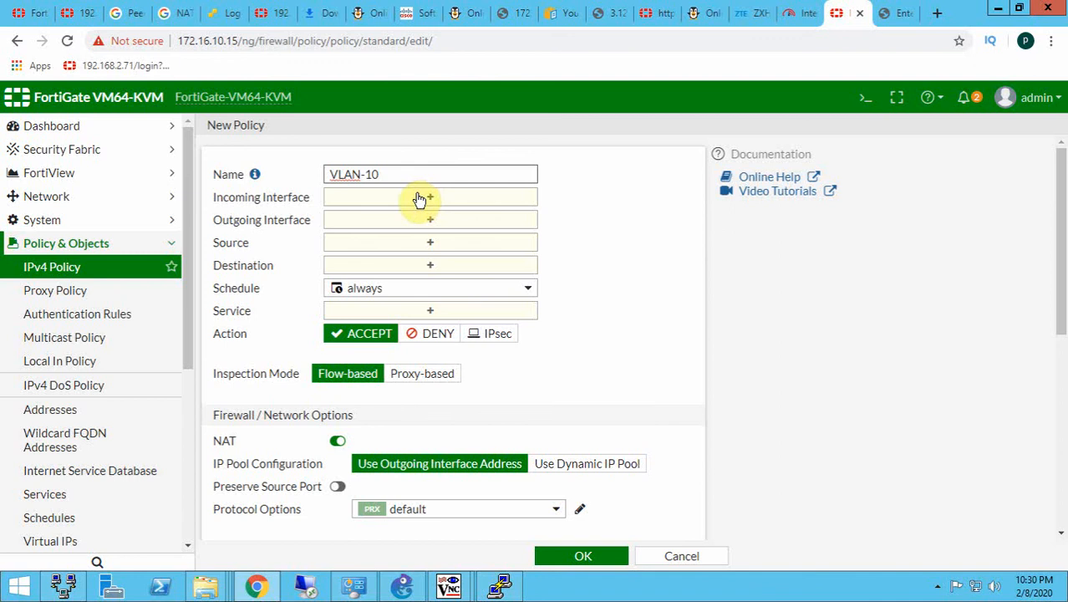
# - Set the VLAN-10 policy's incoming interface to Inside-Zone and its outgoing interface to WAN (port1)
pyautogui.scroll(-2, 242, 373)
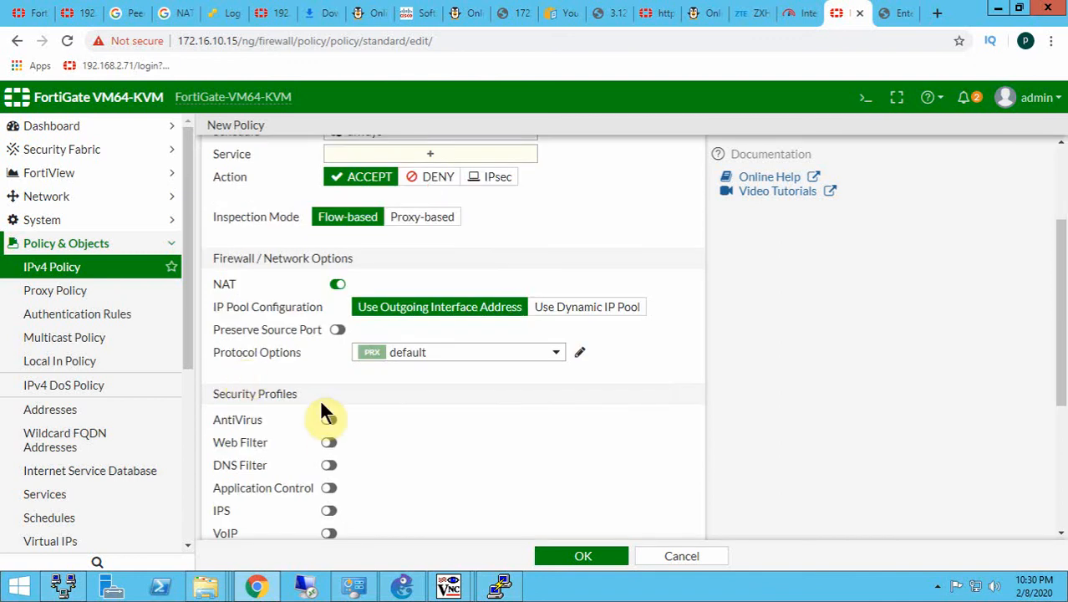
pyautogui.scroll(1, 323, 359)
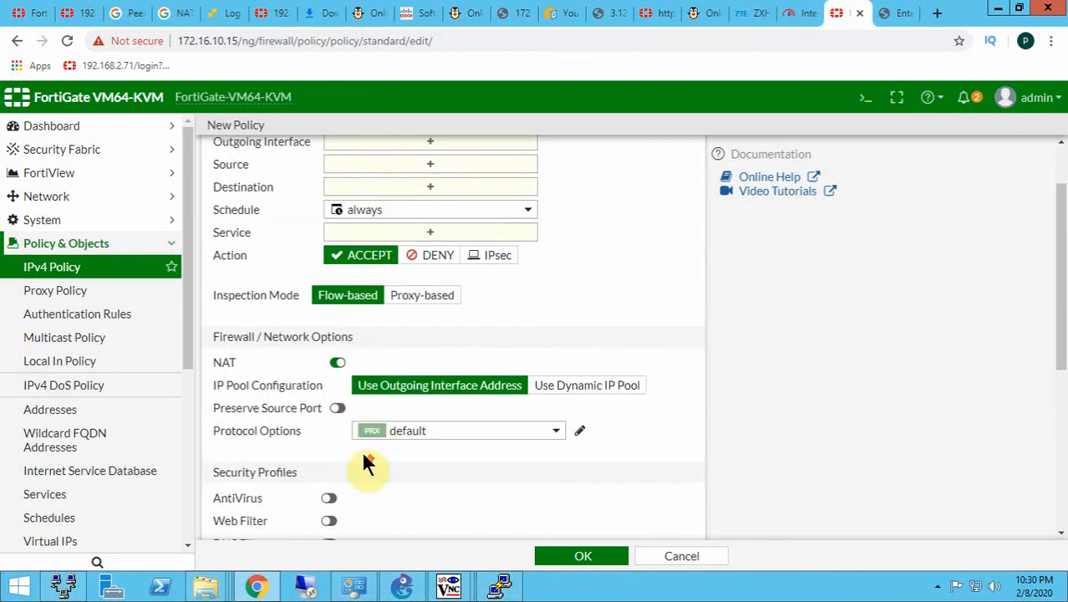
pyautogui.scroll(1, 364, 456)
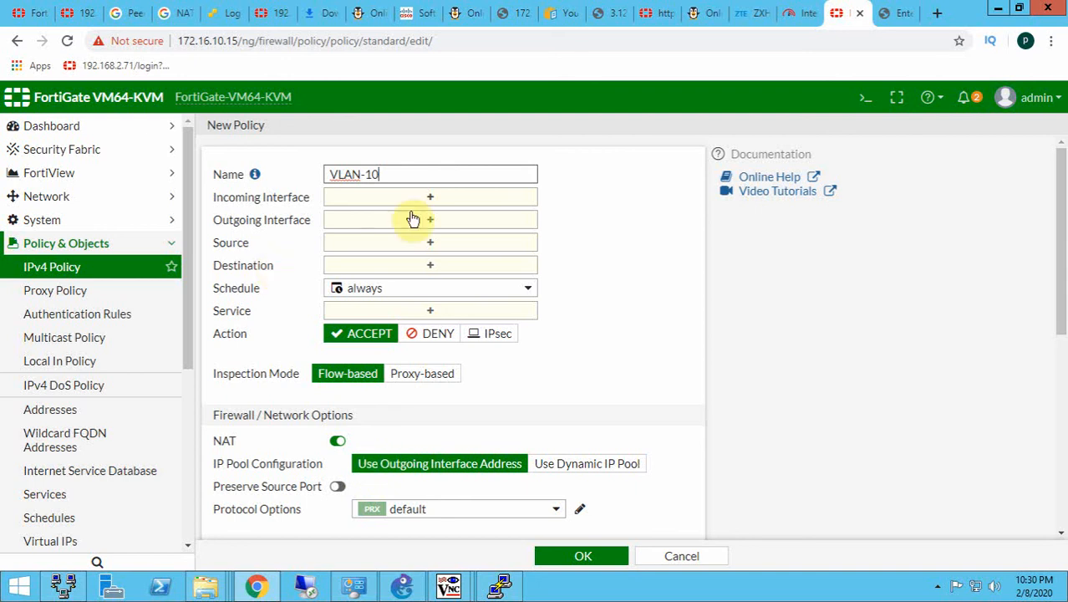
pyautogui.click(409, 242)
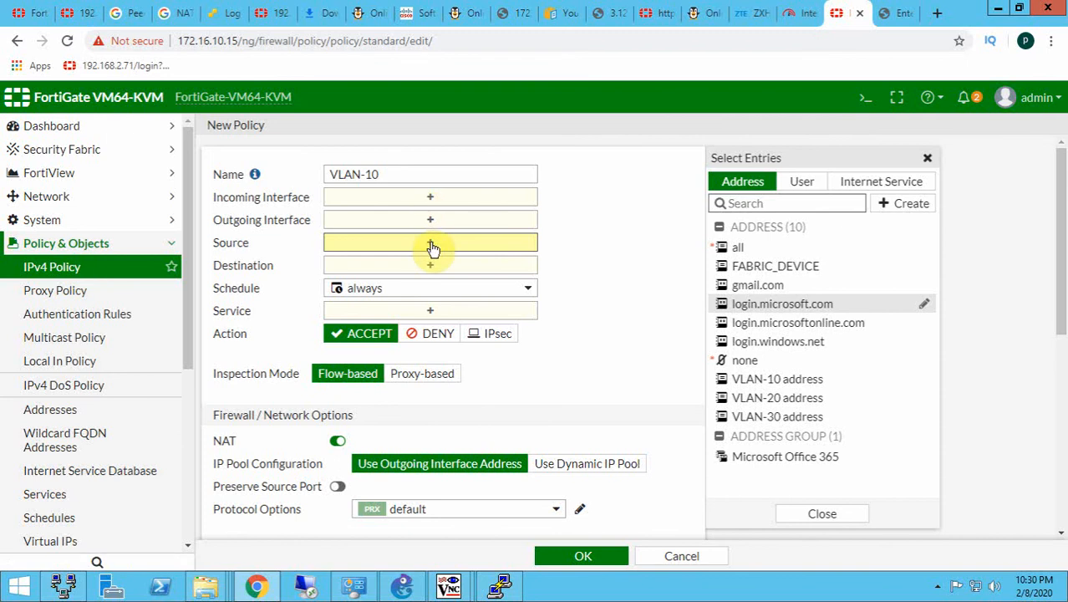
pyautogui.click(393, 199)
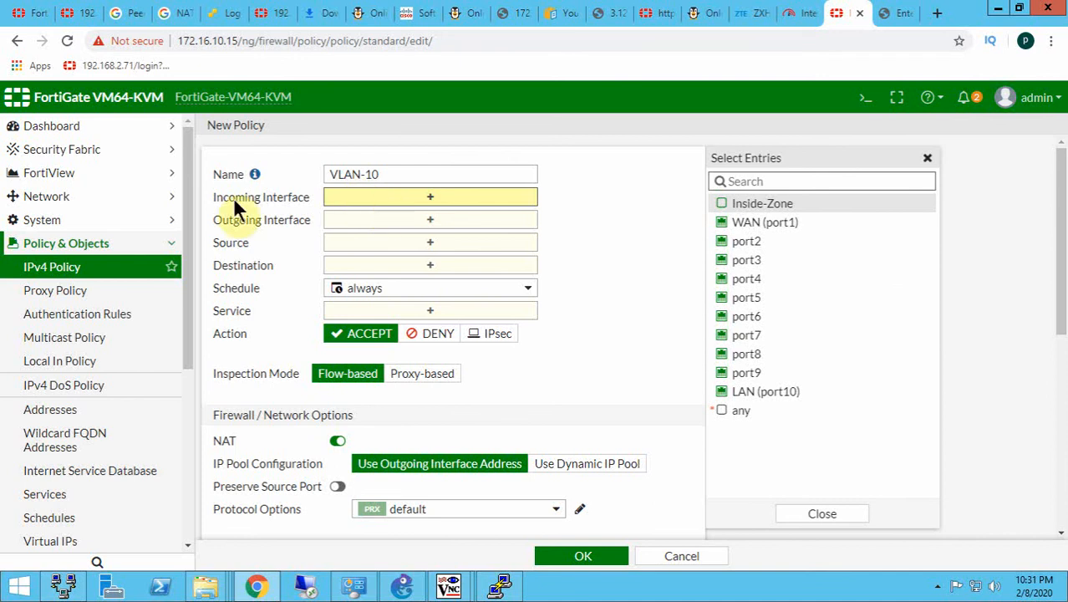
pyautogui.click(761, 203)
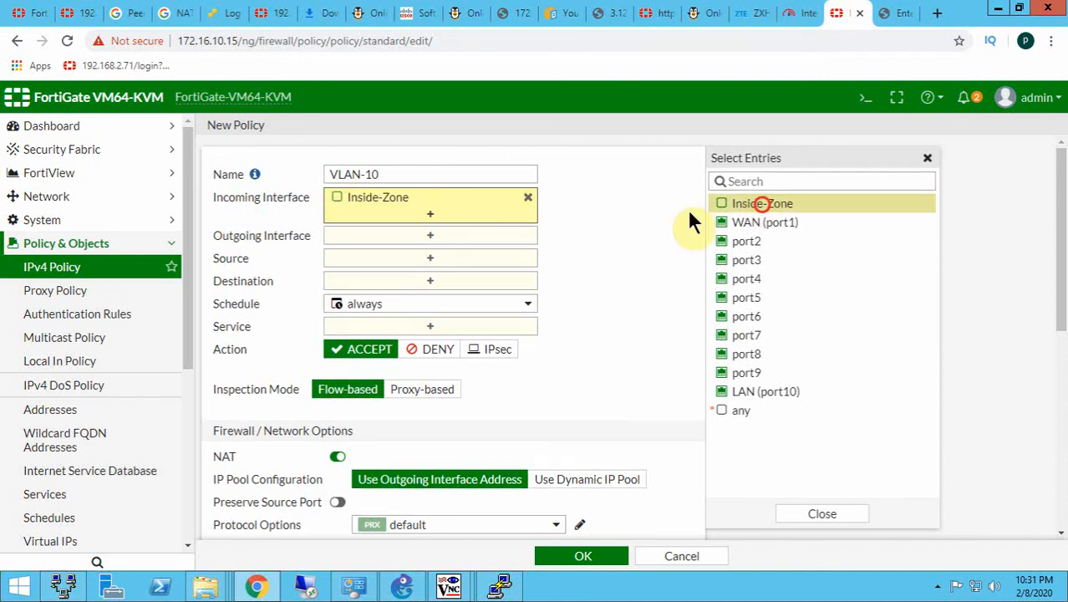
pyautogui.click(405, 235)
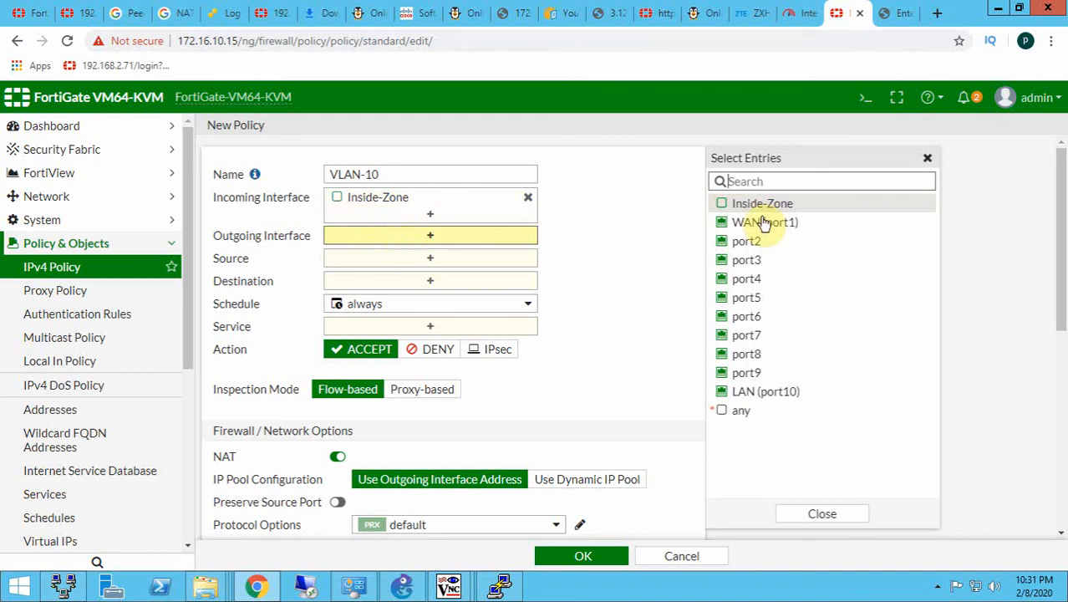
pyautogui.click(763, 223)
# - Set the VLAN-10 policy's source to VLAN-10 address and its destination to all
pyautogui.click(457, 276)
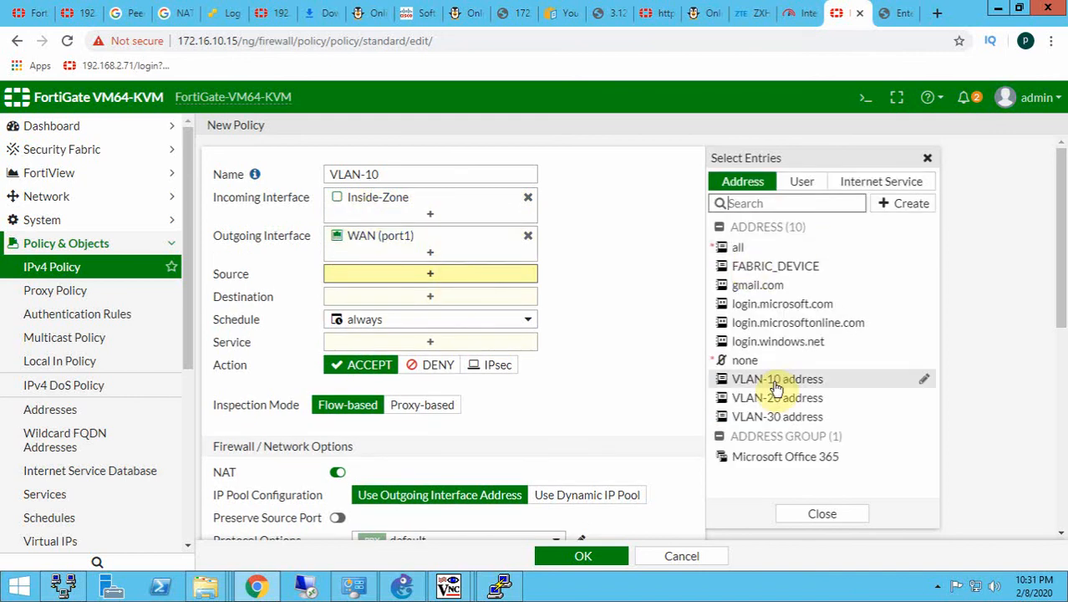
pyautogui.moveTo(771, 388)
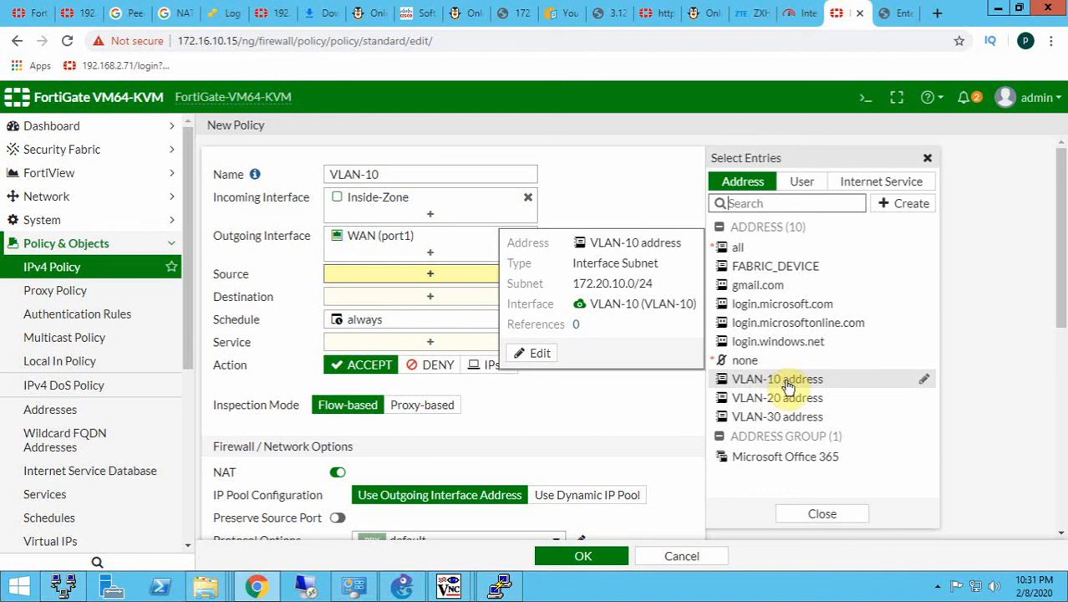
pyautogui.click(785, 379)
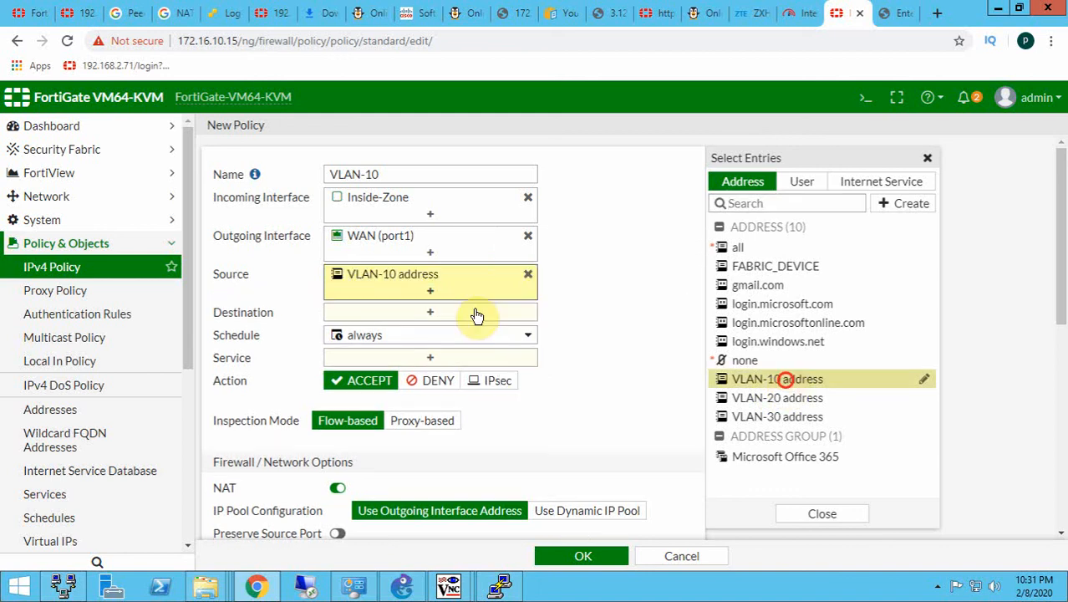
pyautogui.click(405, 314)
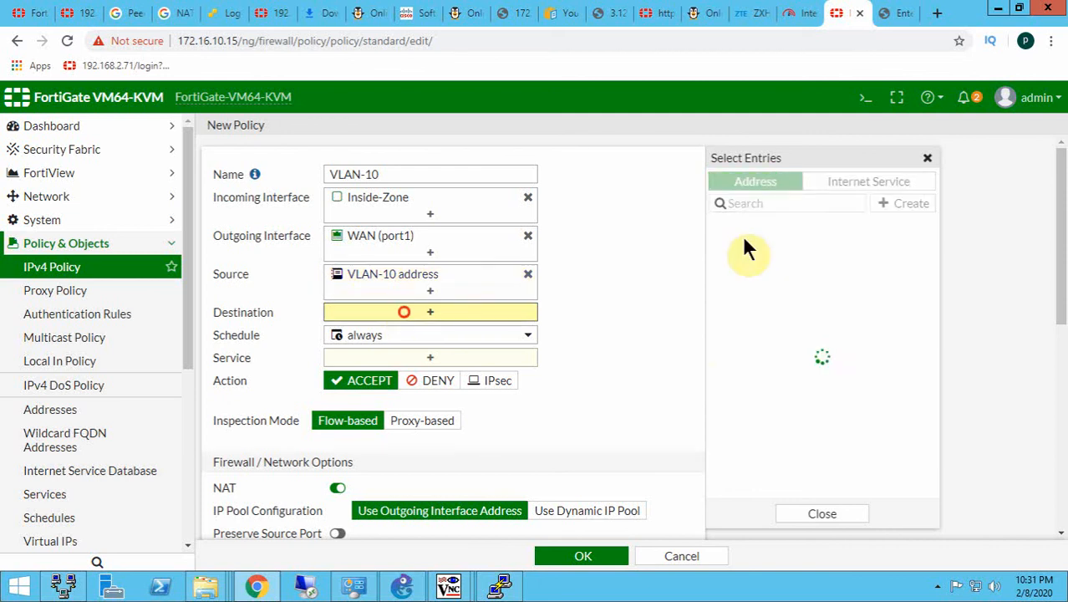
pyautogui.click(740, 241)
# - Allow the ALL service in the VLAN-10 policy, review its NAT and security options, and save the policy
pyautogui.click(429, 376)
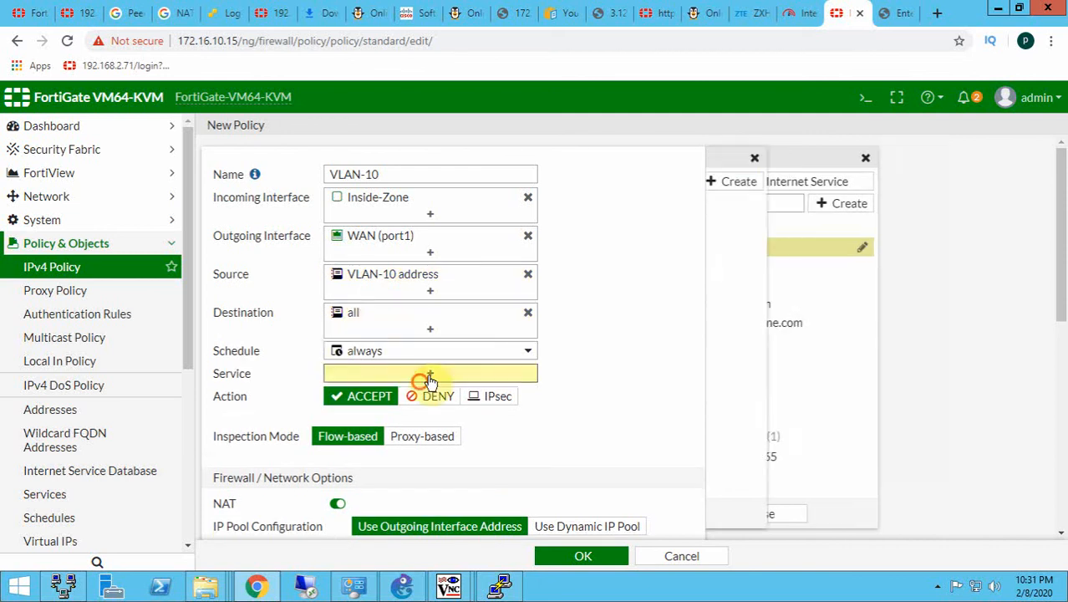
pyautogui.click(746, 244)
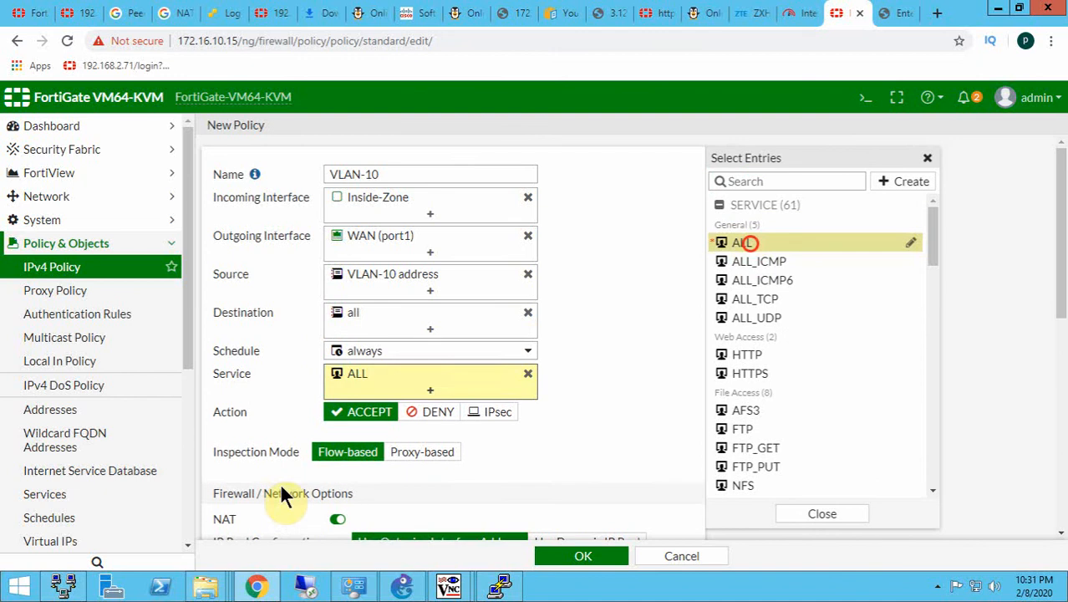
pyautogui.scroll(-1, 281, 488)
pyautogui.scroll(-1, 520, 467)
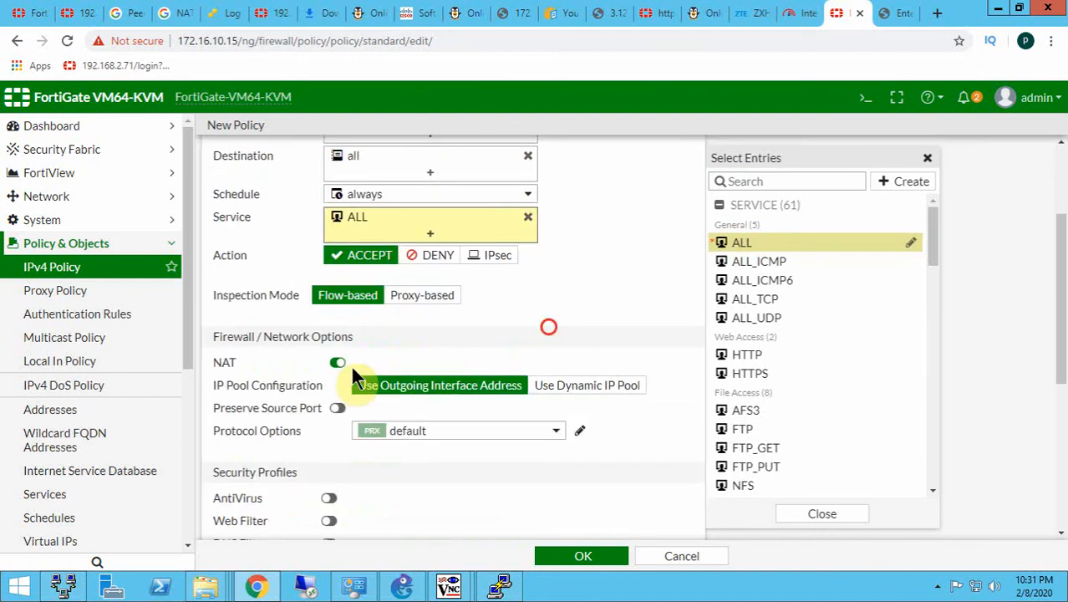
pyautogui.click(548, 327)
pyautogui.click(584, 551)
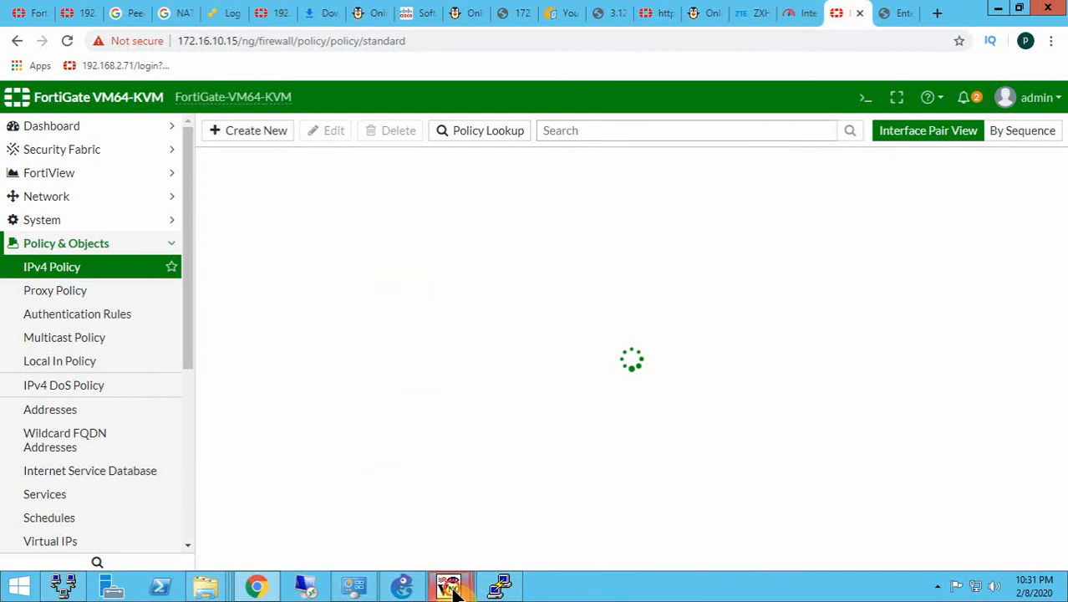
# - Switch to the WindowsServer2012R2-1 console and check its running ping to 4.2.2.2
pyautogui.moveTo(448, 585)
pyautogui.click(381, 484)
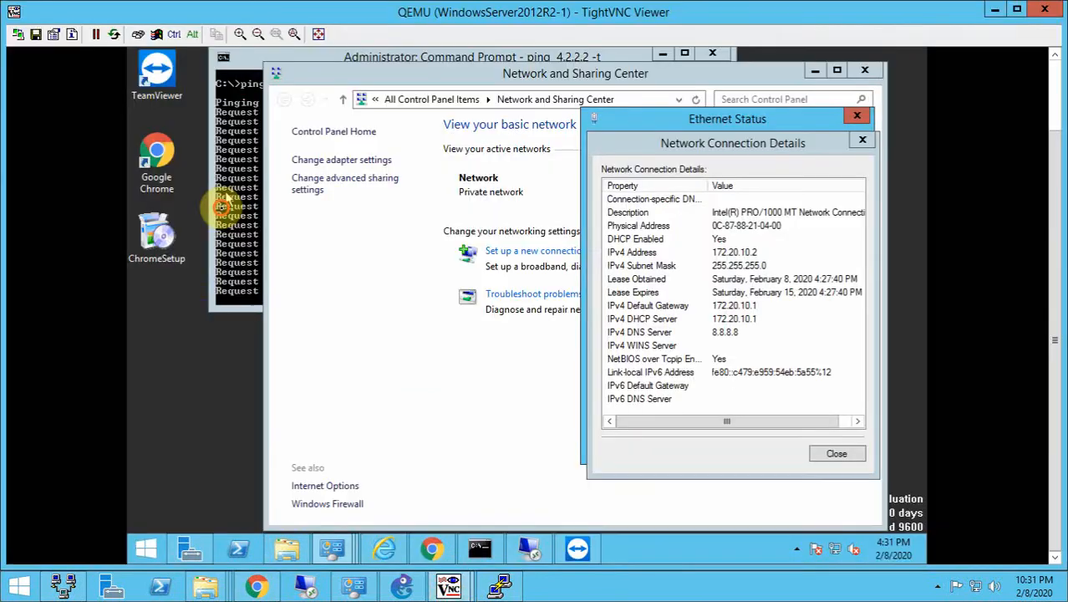
pyautogui.click(223, 204)
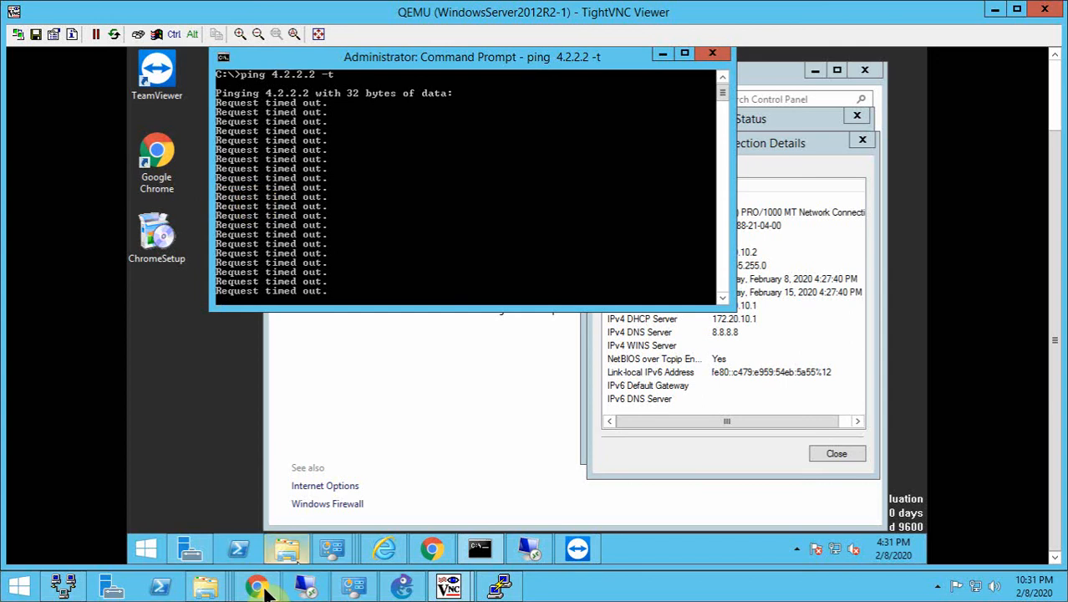
# - Return to the FortiGate web interface and open the 0.0.0.0/0 static route to check the WAN default route
pyautogui.moveTo(257, 589)
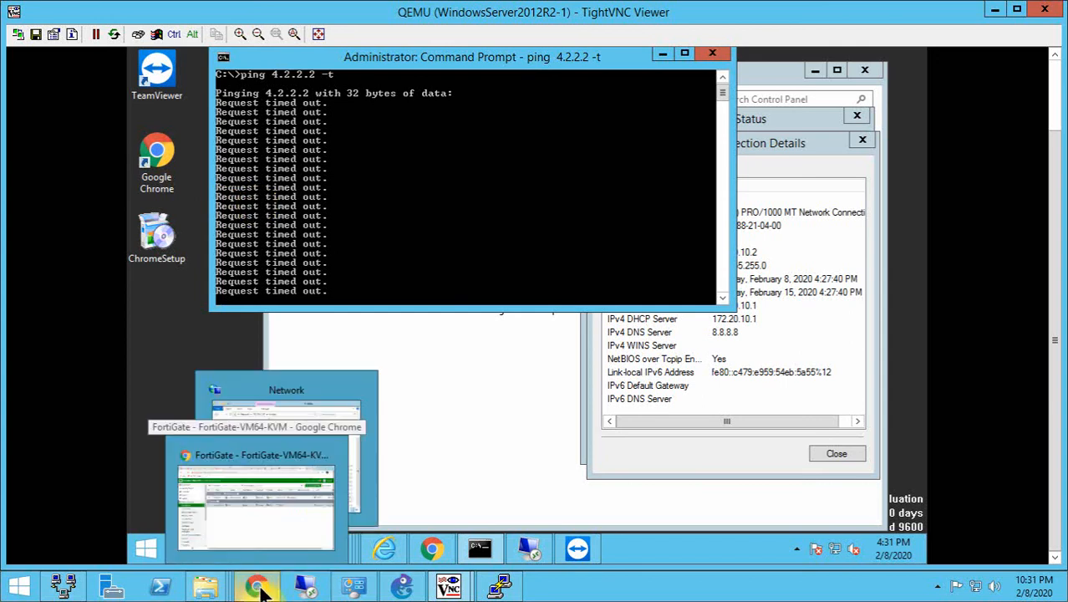
pyautogui.click(255, 505)
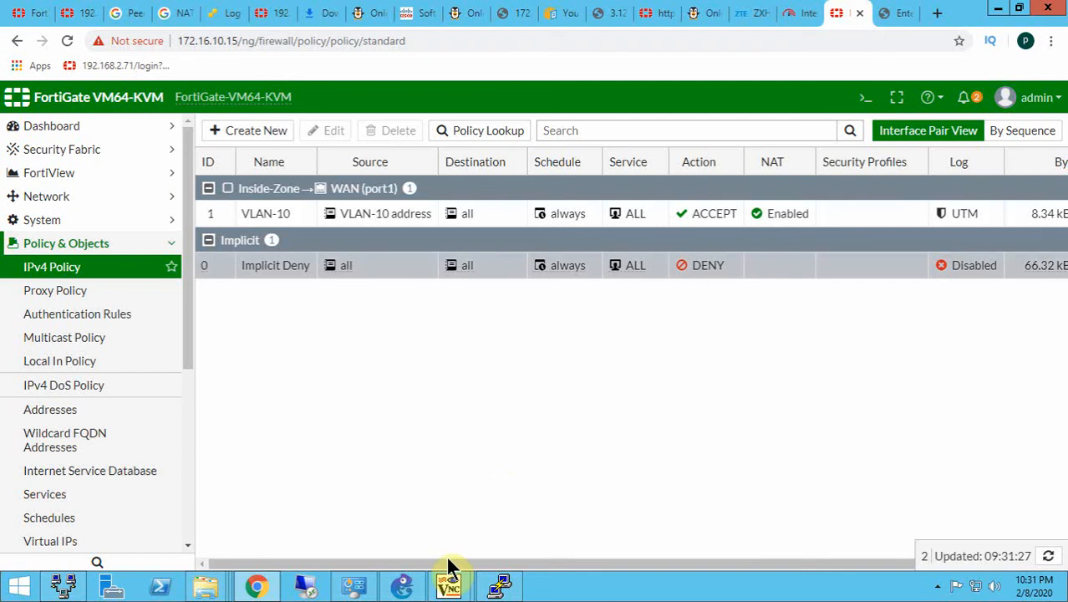
pyautogui.scroll(-2, 193, 348)
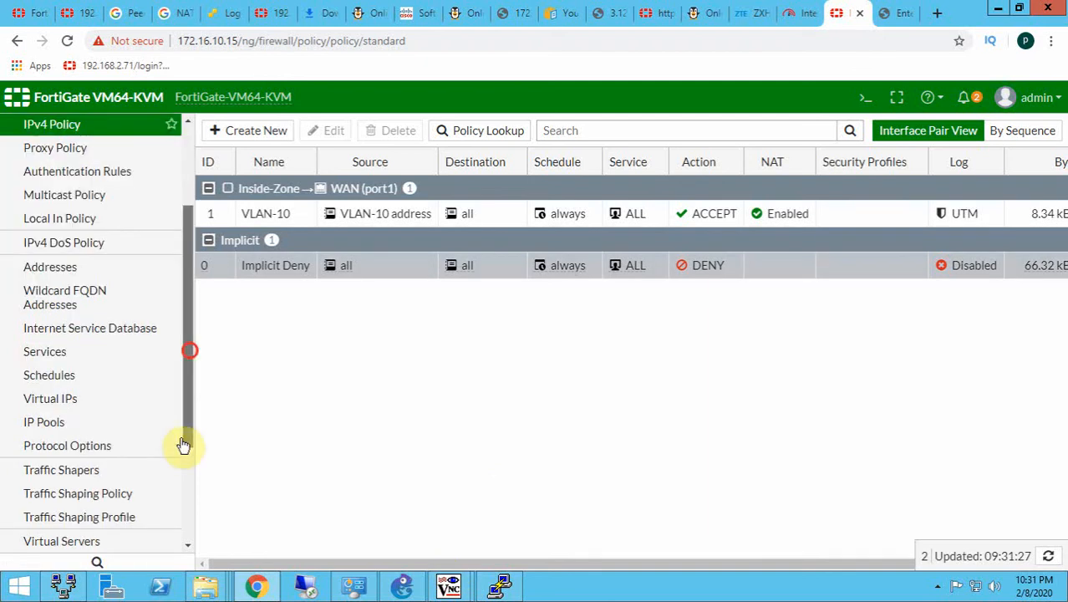
pyautogui.moveTo(188, 332); pyautogui.dragTo(188, 237)
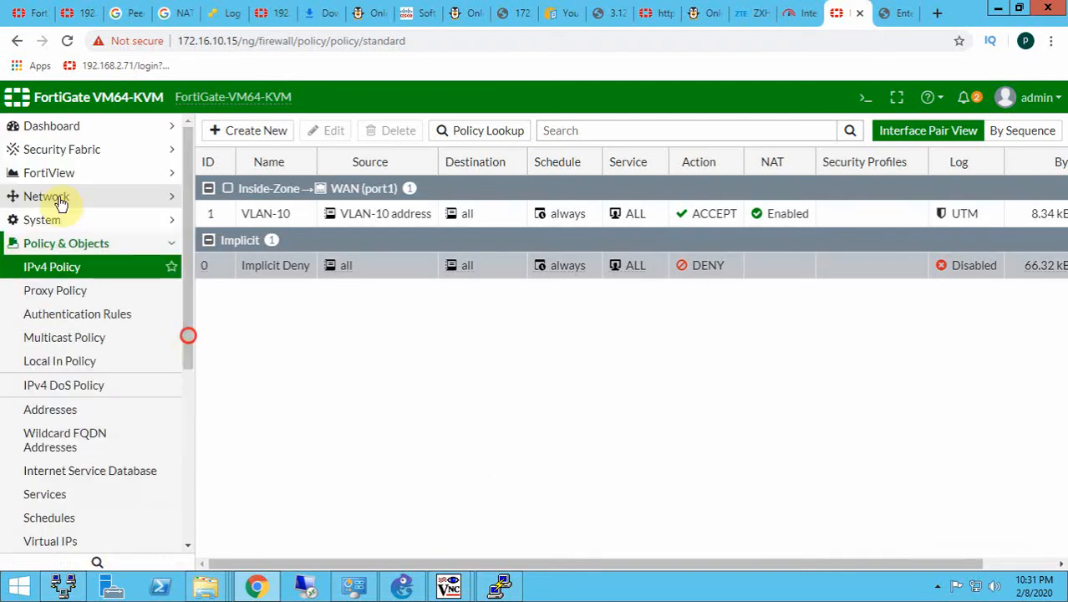
pyautogui.click(56, 196)
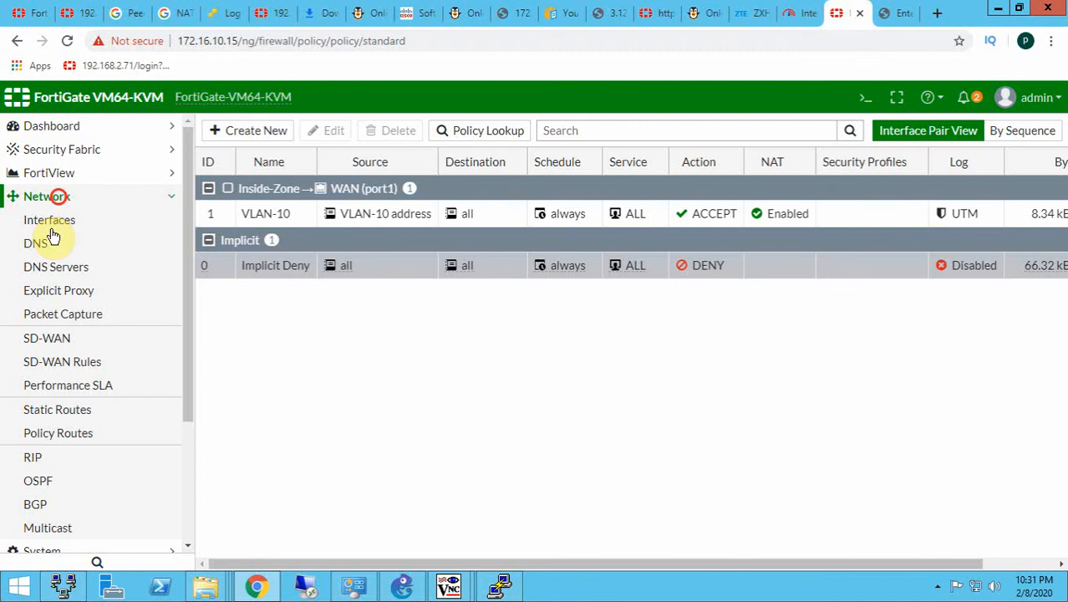
pyautogui.click(81, 407)
pyautogui.click(333, 223)
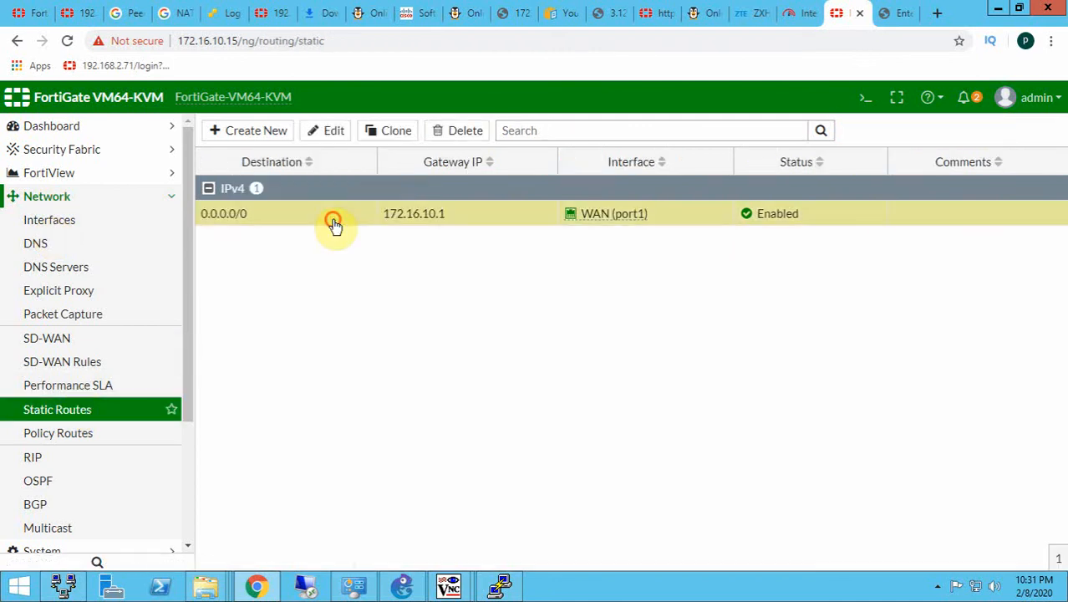
pyautogui.doubleClick(333, 222)
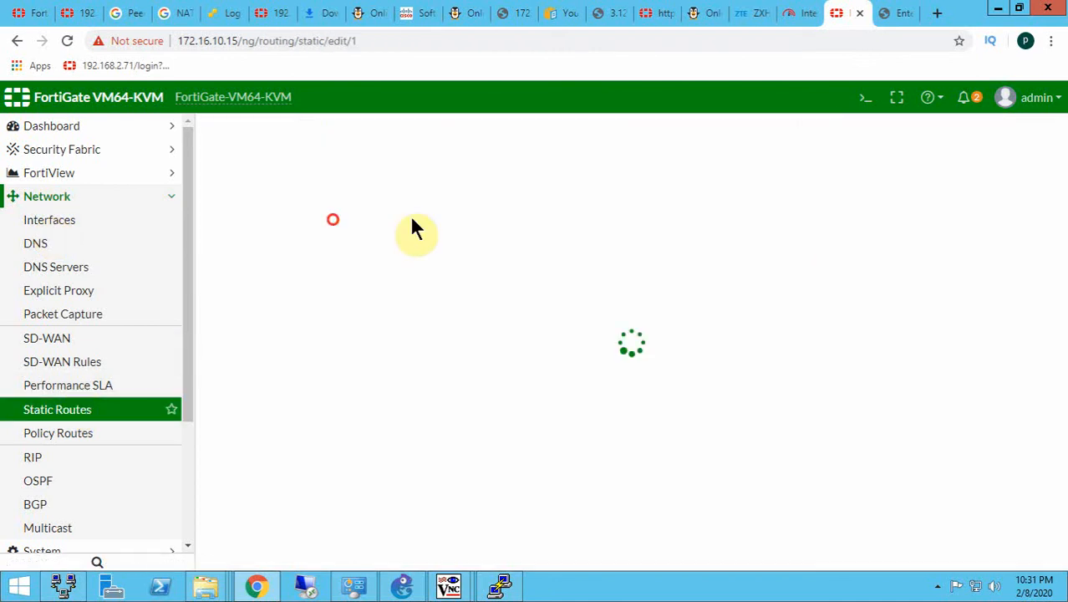
# - Look over the FortiGate's interface list and reopen the IPv4 policy list to check the traffic per policy
pyautogui.click(75, 221)
pyautogui.moveTo(191, 226); pyautogui.dragTo(188, 327)
pyautogui.click(90, 476)
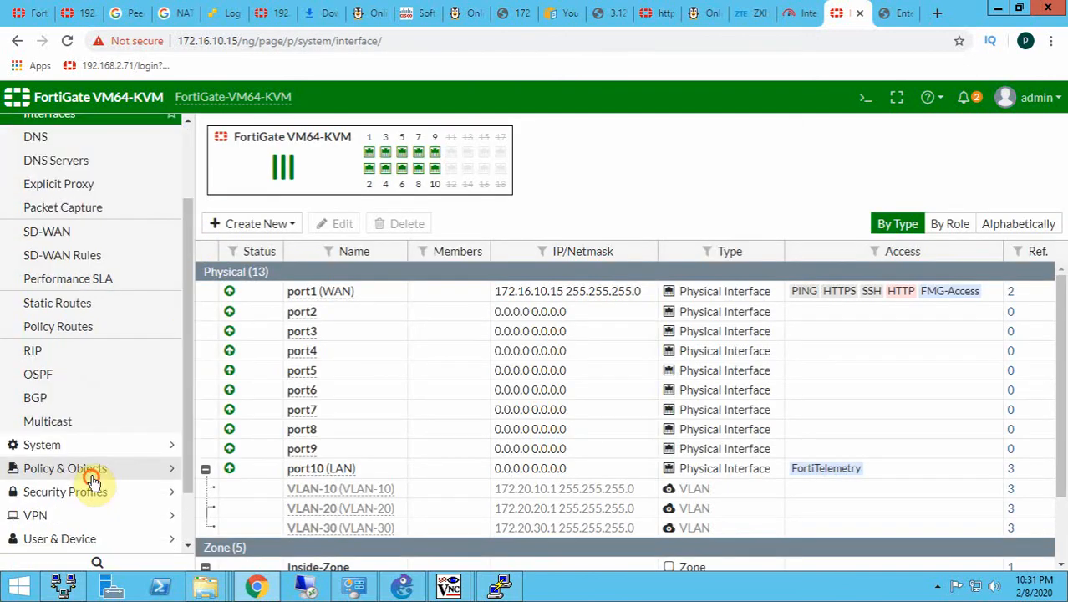
pyautogui.click(66, 160)
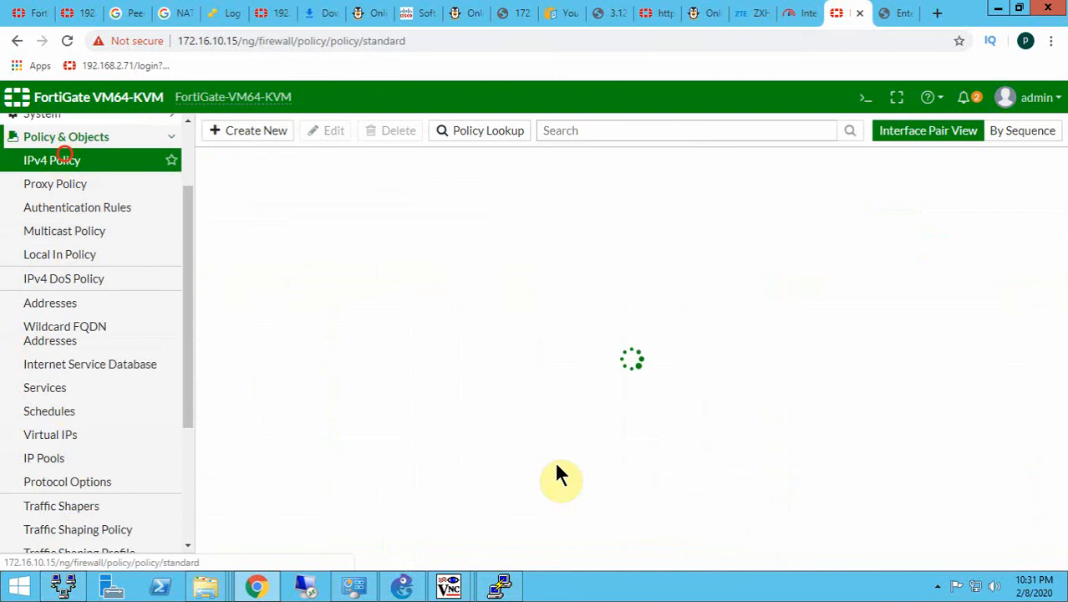
pyautogui.moveTo(582, 565); pyautogui.dragTo(892, 574)
# - Compare the running ping to 4.2.2.2 on WindowsServer2012R2-1 with its network connection details, moved clear of the command window
pyautogui.click(449, 587)
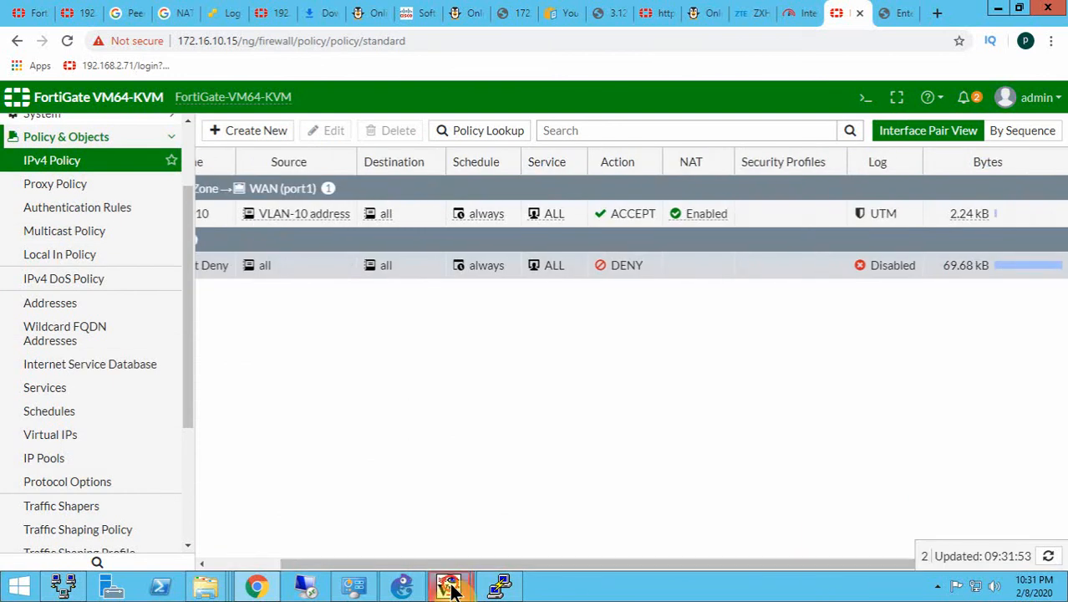
pyautogui.click(398, 509)
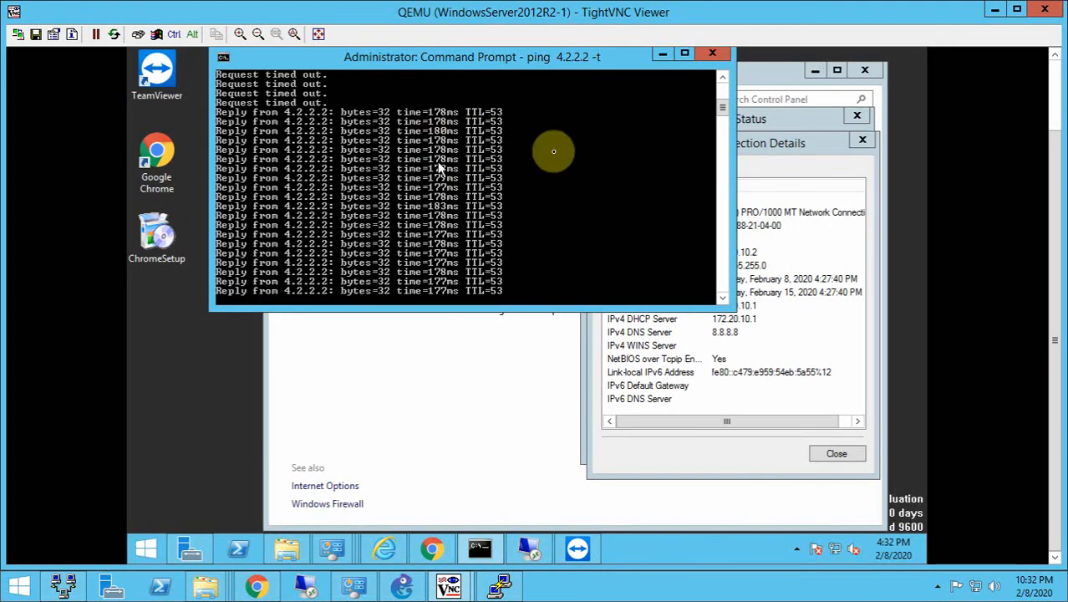
pyautogui.click(702, 355)
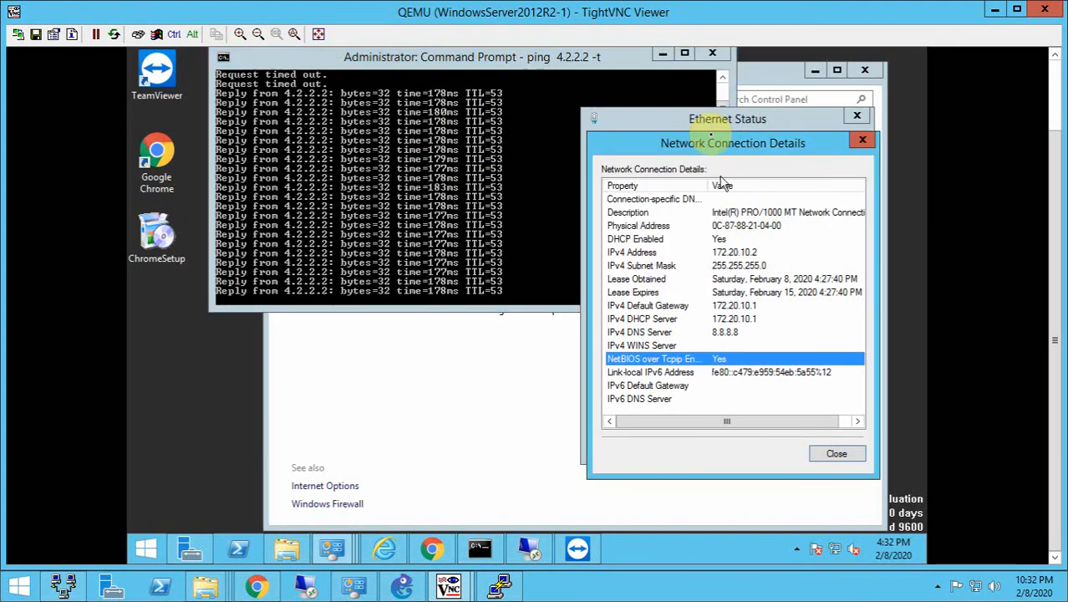
pyautogui.moveTo(722, 143); pyautogui.dragTo(795, 119)
pyautogui.click(385, 183)
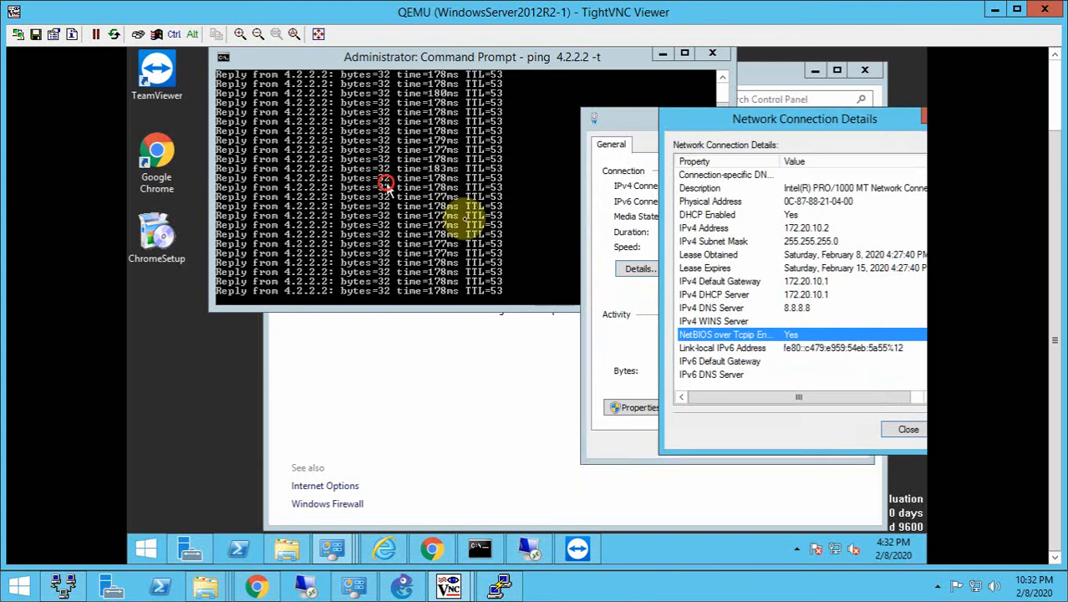
# - On WindowsServer2012R2-2, stop the running ping, clear the command window, and run ping 4.2.2.2 -t
pyautogui.click(514, 502)
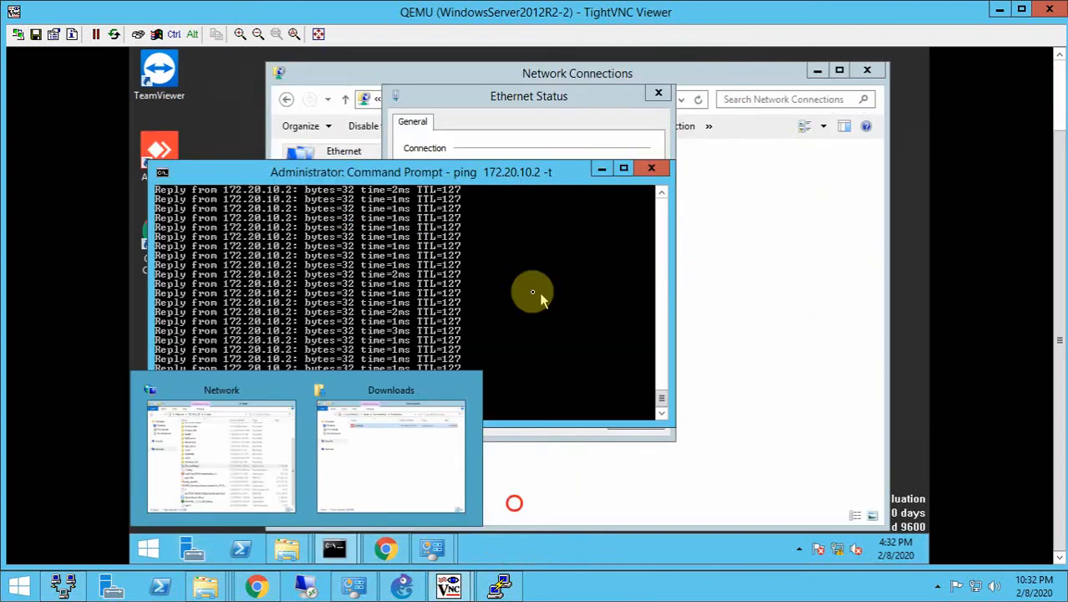
pyautogui.click(533, 292)
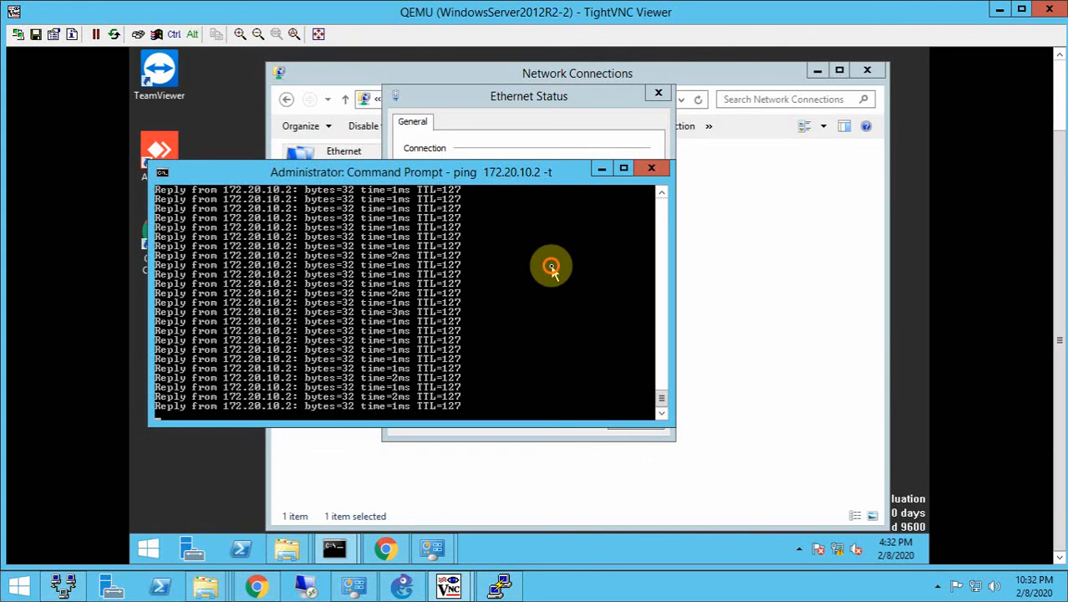
pyautogui.hotkey('ctrl', 'c')
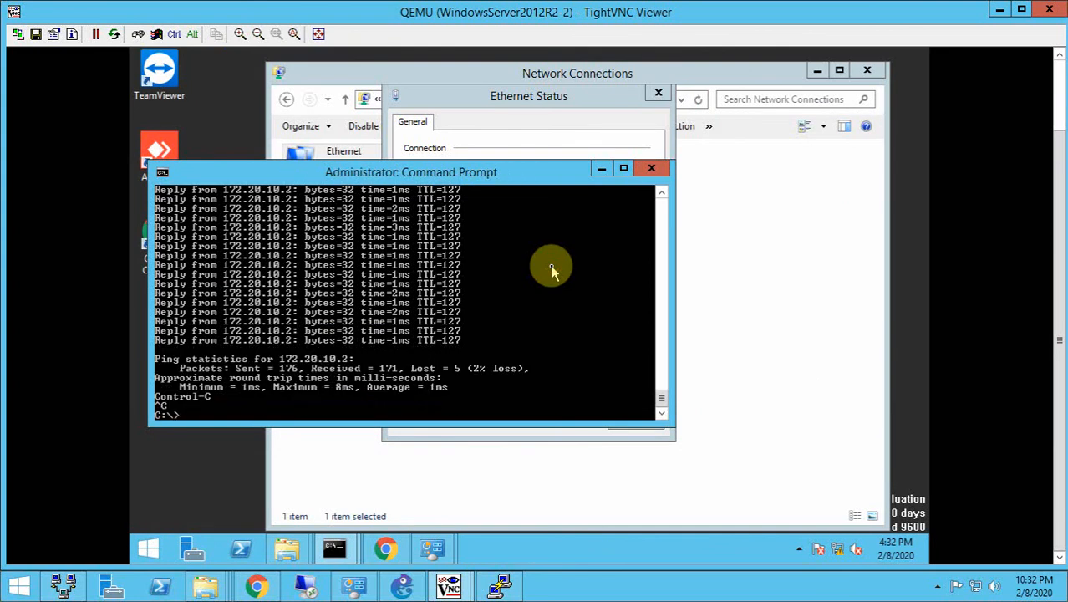
pyautogui.write('cls')
pyautogui.press('Return')
pyautogui.write('ping 4.')
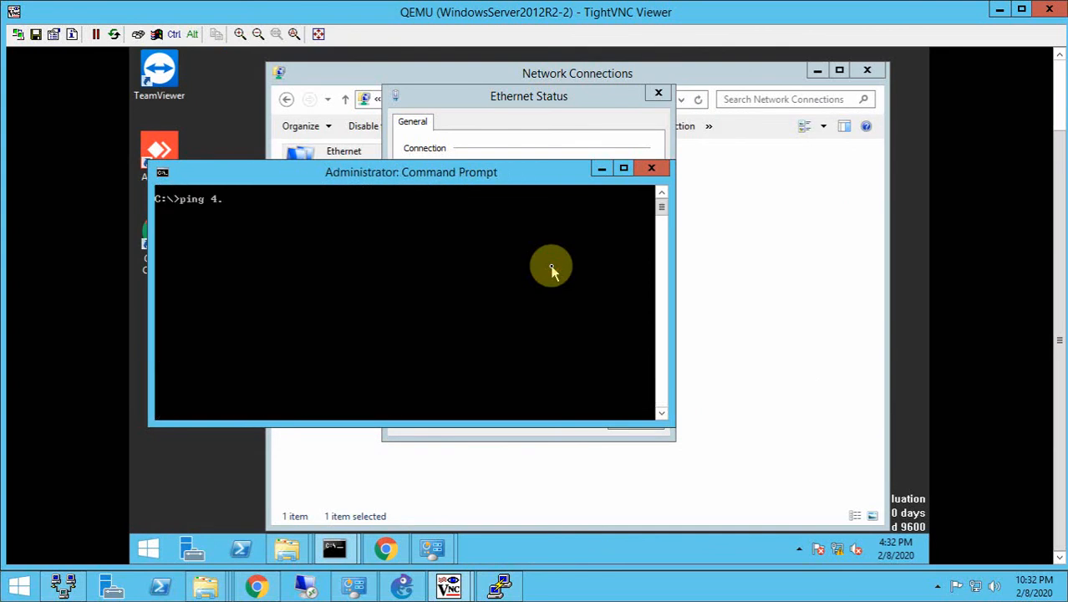
pyautogui.write('2.2.2 -t')
pyautogui.press('Return')
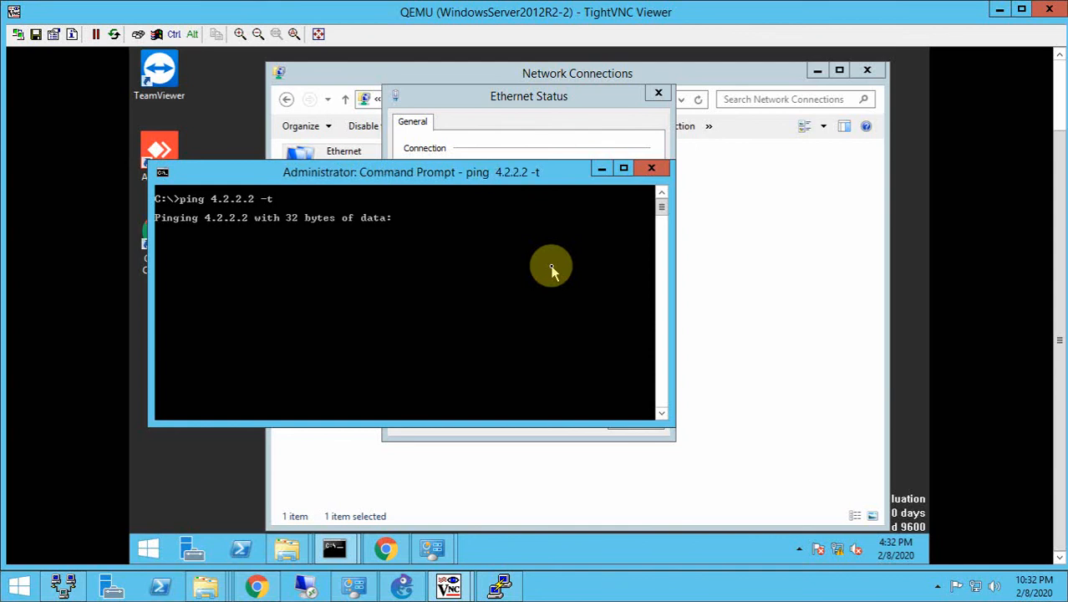
# - Move WindowsServer2012R2-2's Ethernet status window clear of the command window and open the connection details to check its addressing
pyautogui.click(469, 104)
pyautogui.moveTo(469, 103); pyautogui.dragTo(680, 115)
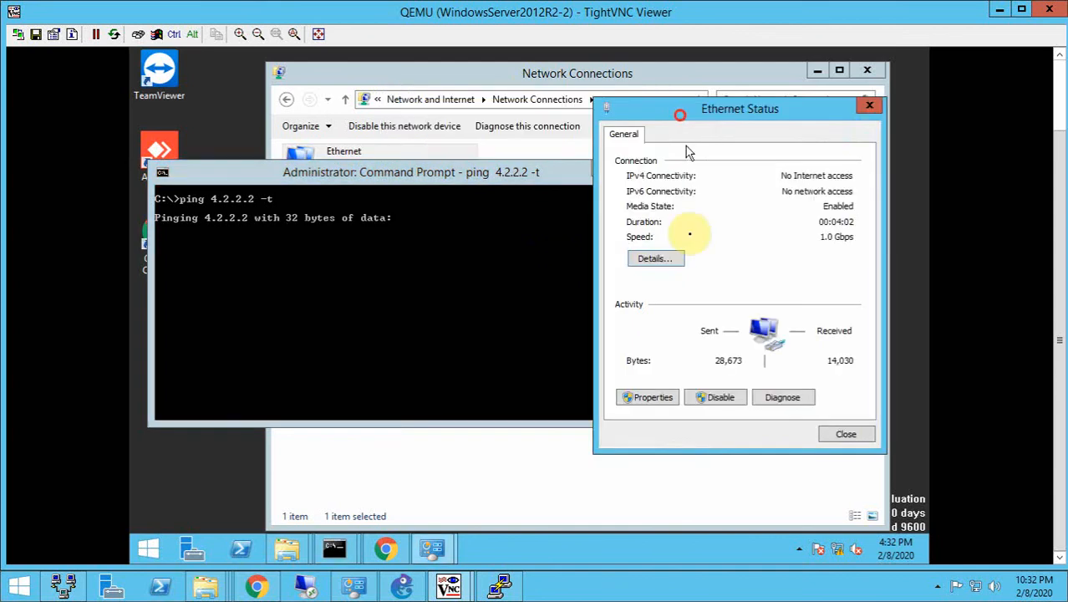
pyautogui.click(657, 259)
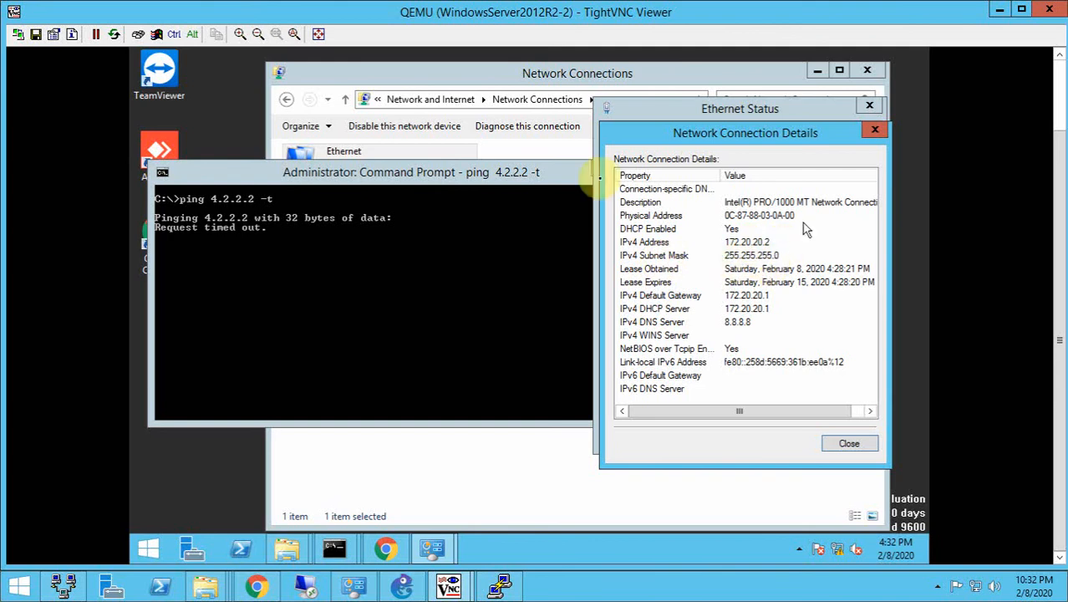
# - Switch to the FortiGate page in Chrome and start a new IPv4 policy named VLAN-20
pyautogui.click(257, 587)
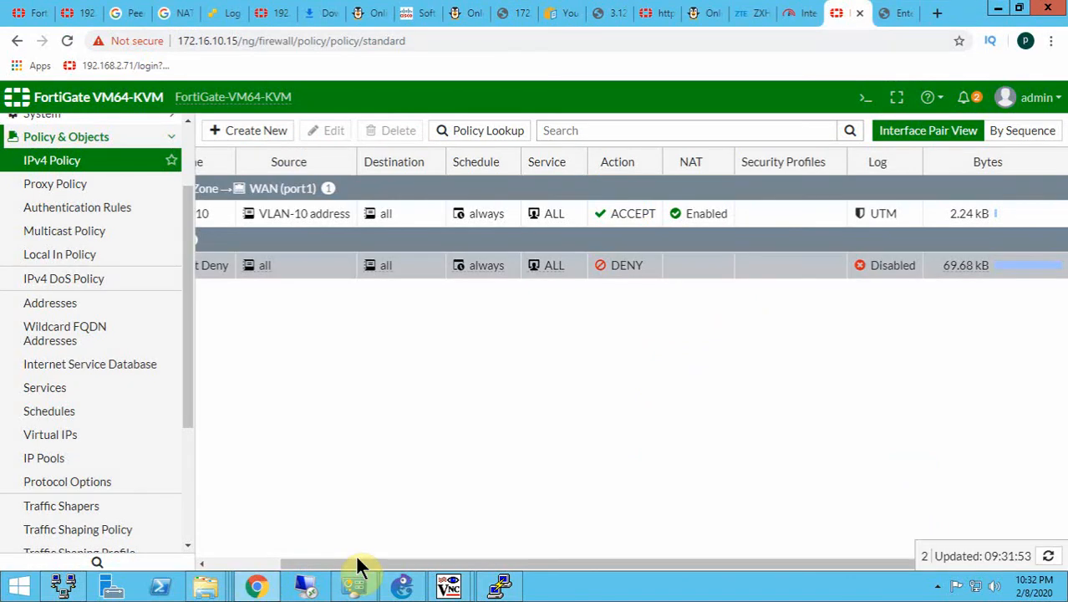
pyautogui.moveTo(357, 566); pyautogui.dragTo(233, 487)
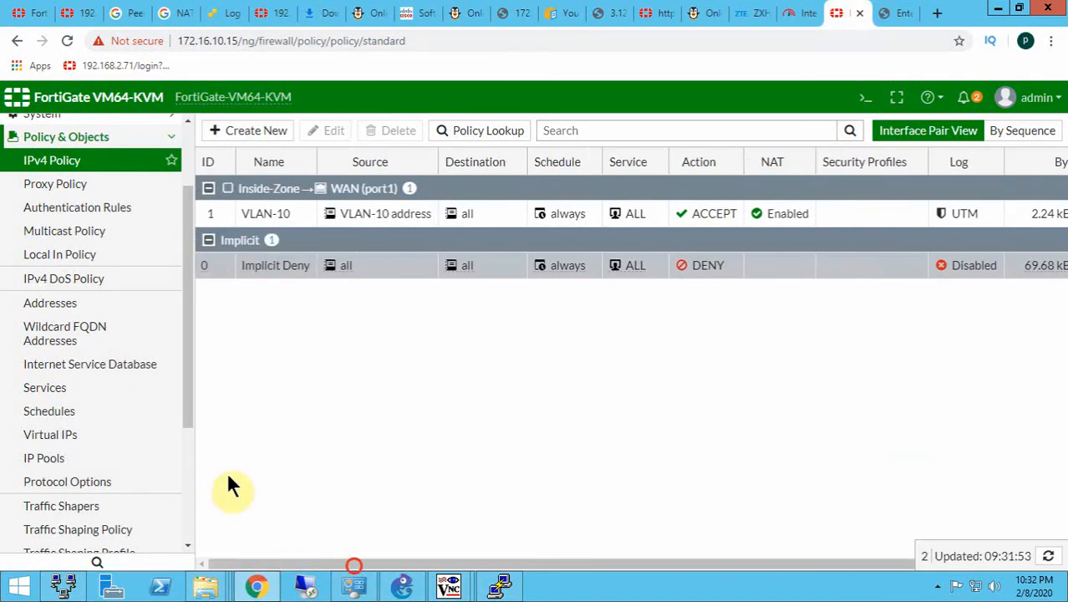
pyautogui.click(251, 135)
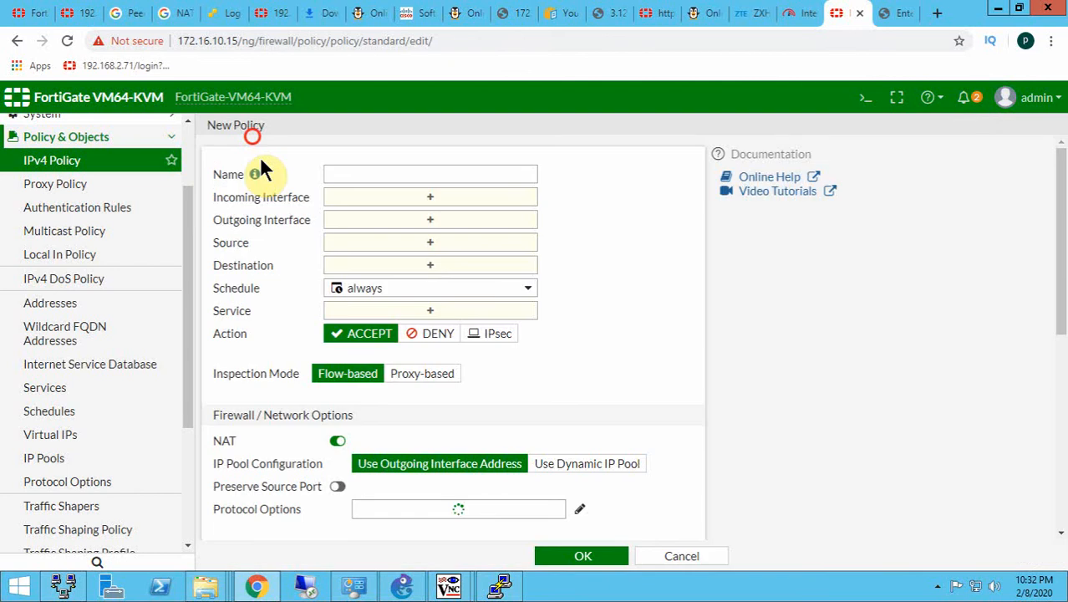
pyautogui.click(384, 199)
pyautogui.click(395, 172)
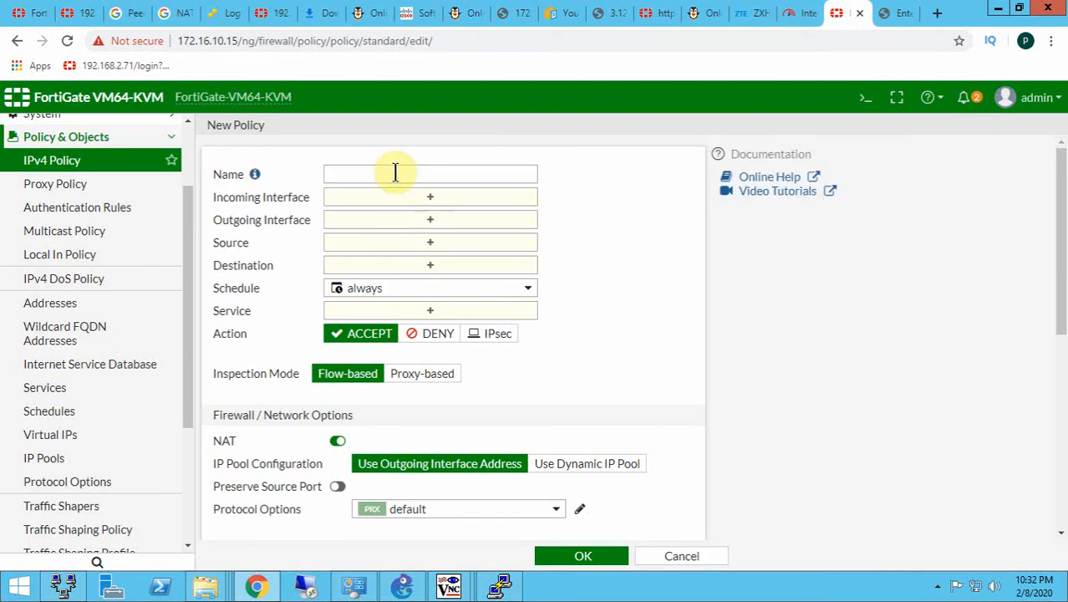
pyautogui.click(395, 172)
pyautogui.write('VL')
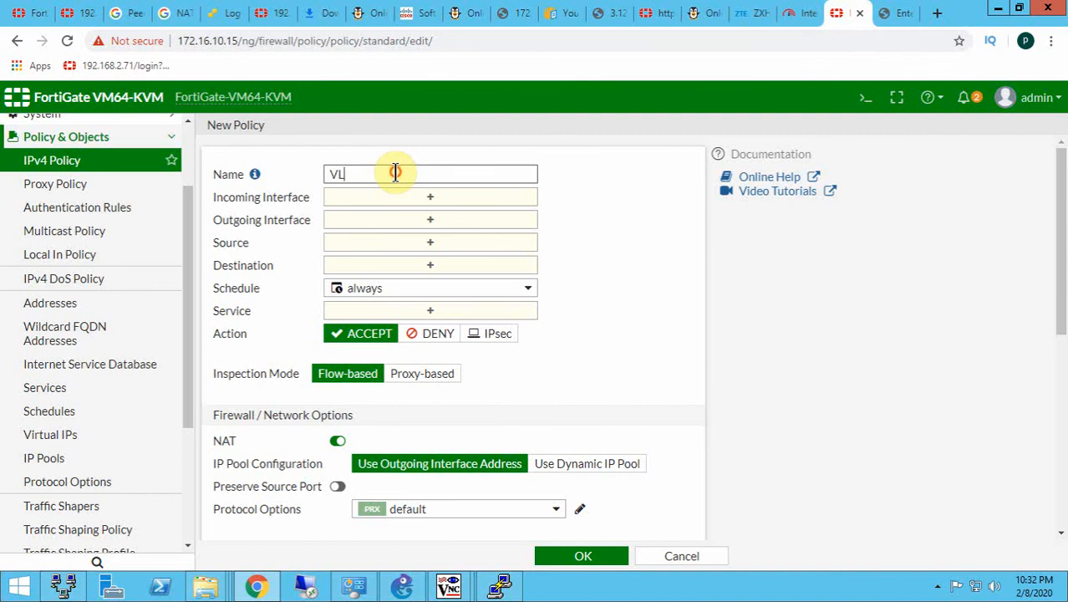
pyautogui.write('AN-20')
pyautogui.press('Tab')
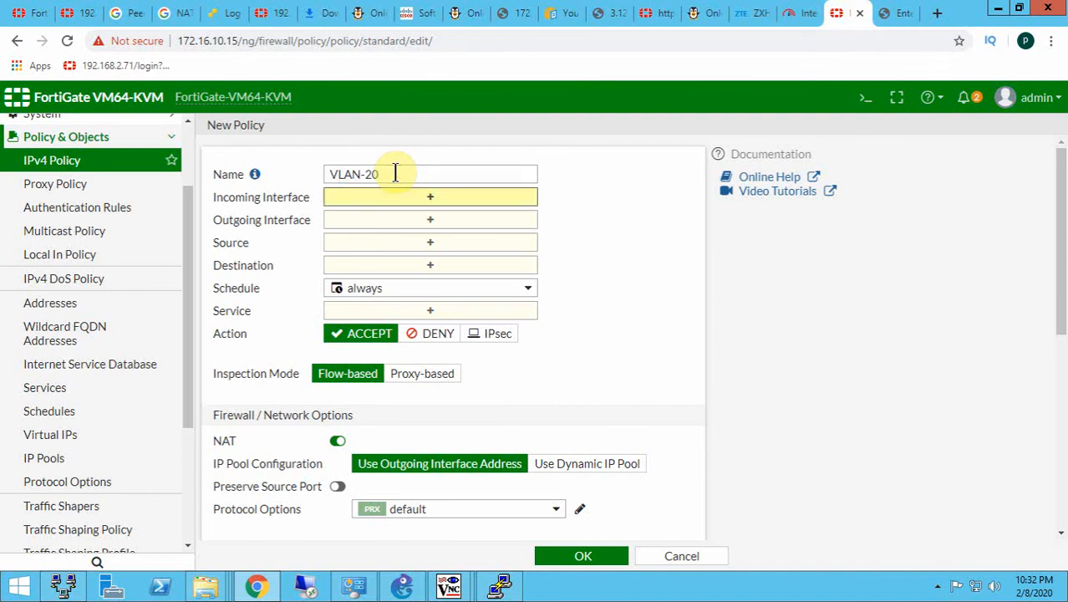
# - Set the VLAN-20 policy's incoming interface to Inside-Zone and its outgoing interface to WAN (port1)
pyautogui.click(393, 207)
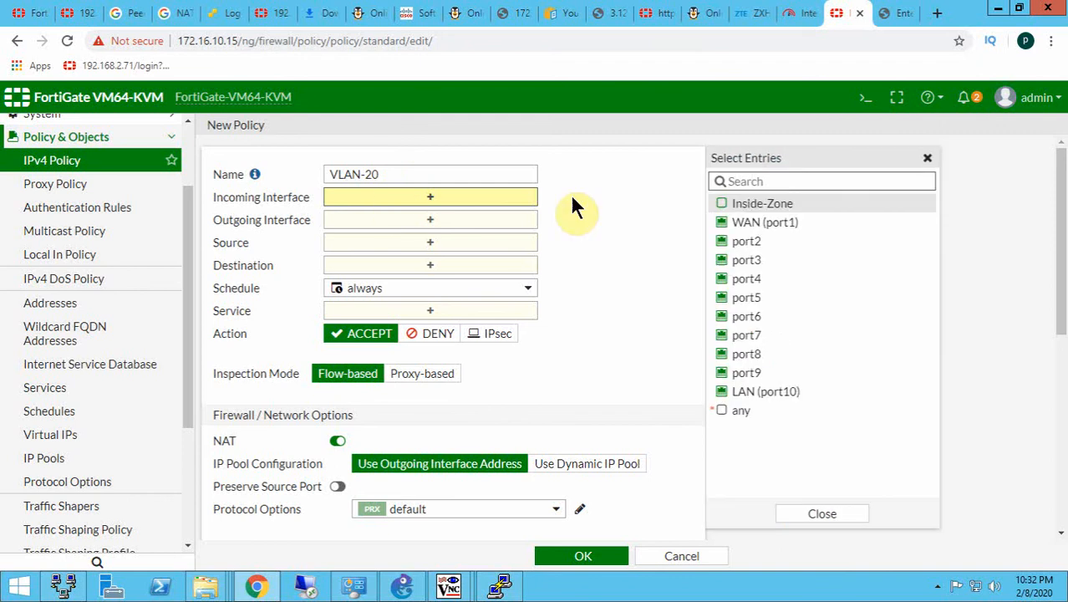
pyautogui.click(740, 203)
pyautogui.click(431, 239)
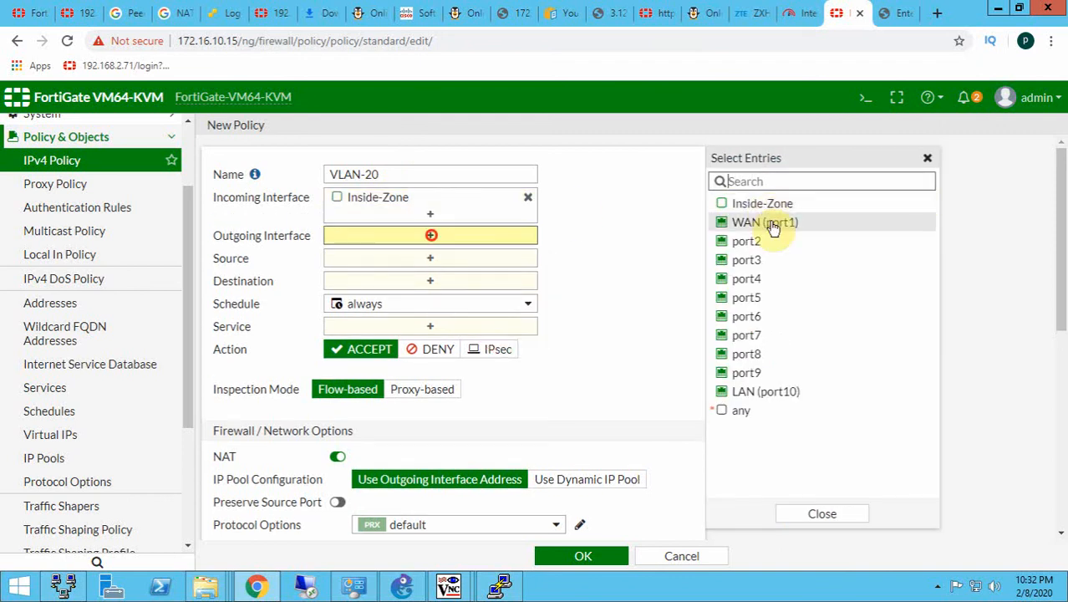
pyautogui.click(772, 223)
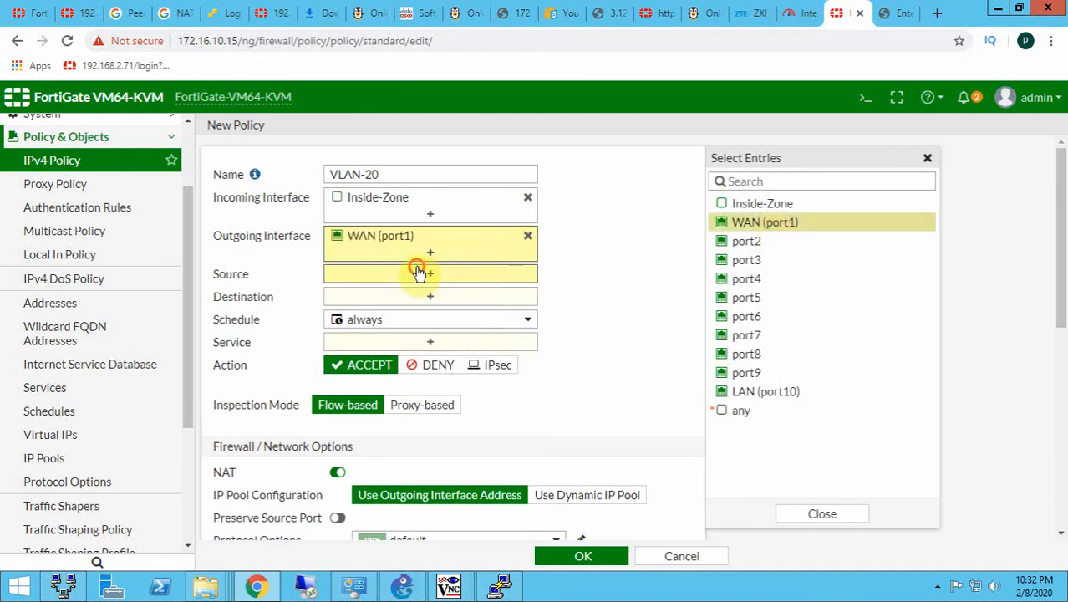
# - Add VLAN-20 address and VLAN-30 address as the policy's sources and set its destination to all
pyautogui.click(418, 272)
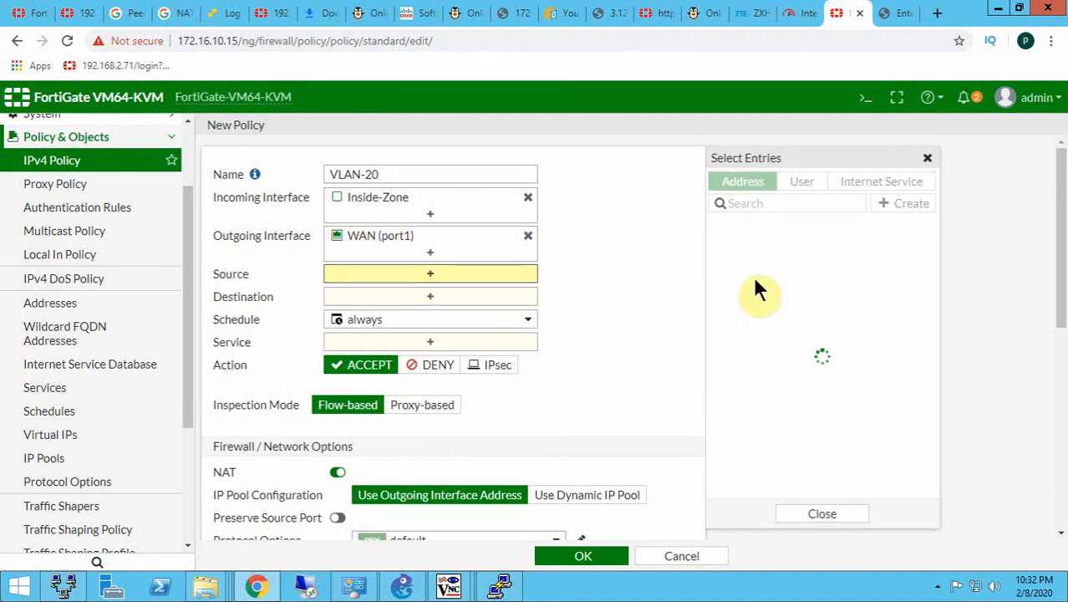
pyautogui.click(788, 401)
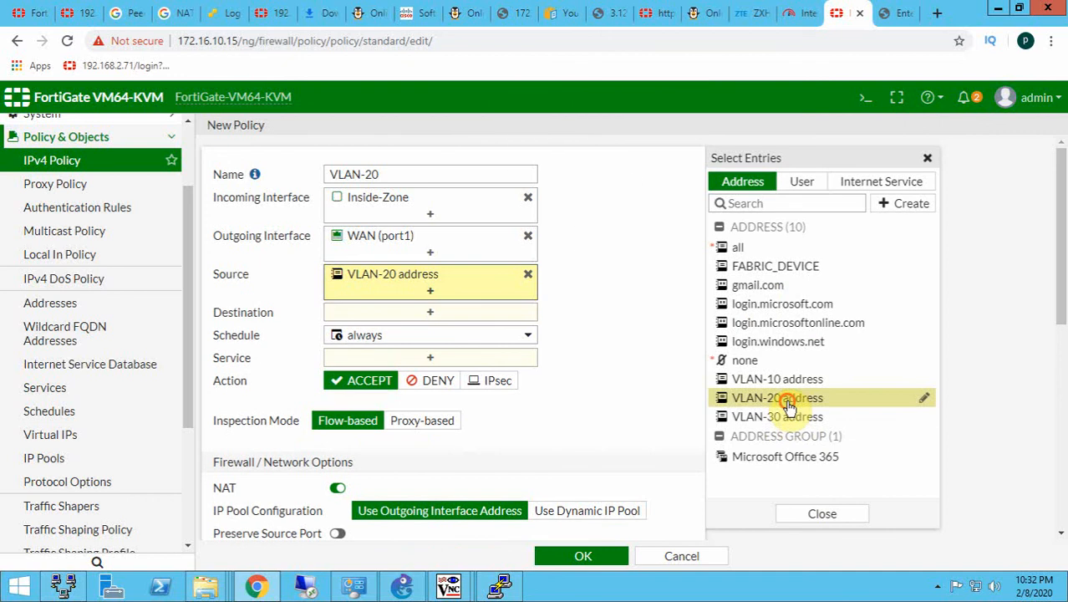
pyautogui.click(783, 418)
pyautogui.click(425, 332)
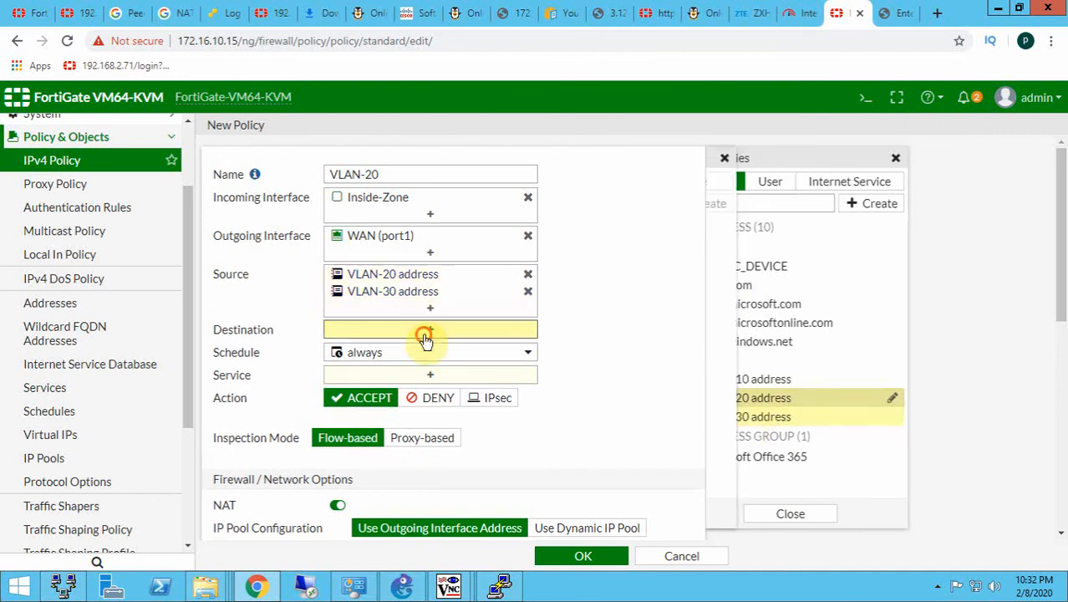
pyautogui.click(760, 250)
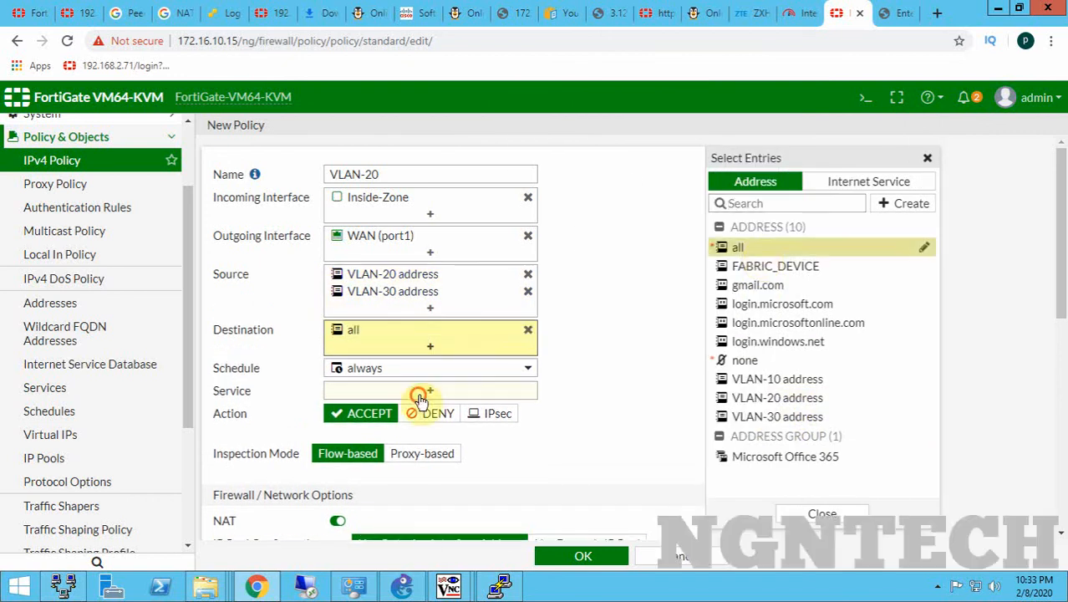
# - Set the policy's service to ALL, check that NAT is on, and save the new policy
pyautogui.click(420, 394)
pyautogui.click(742, 247)
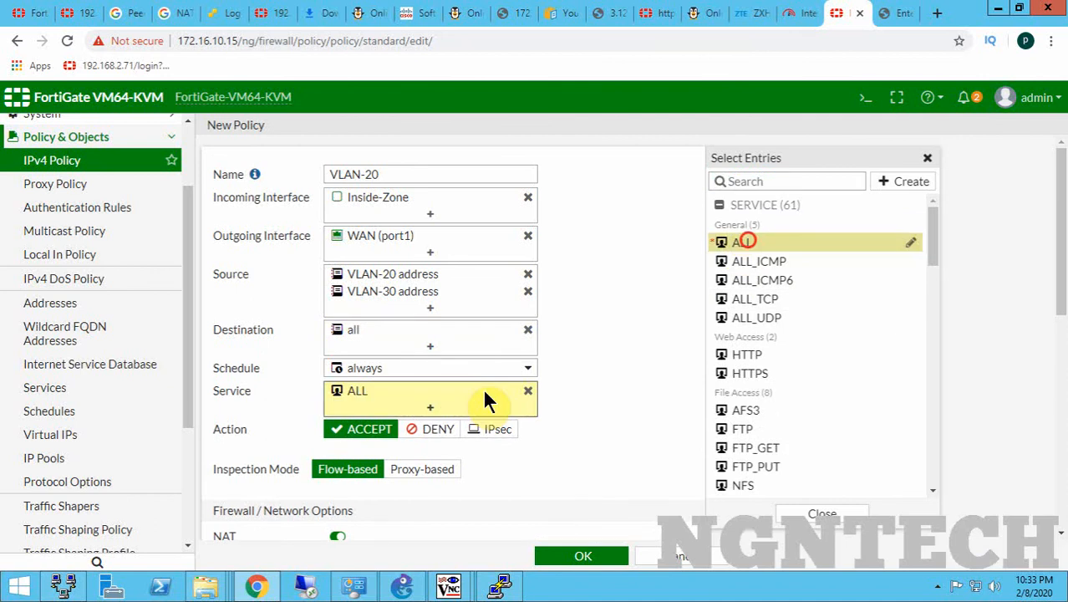
pyautogui.scroll(-2, 368, 511)
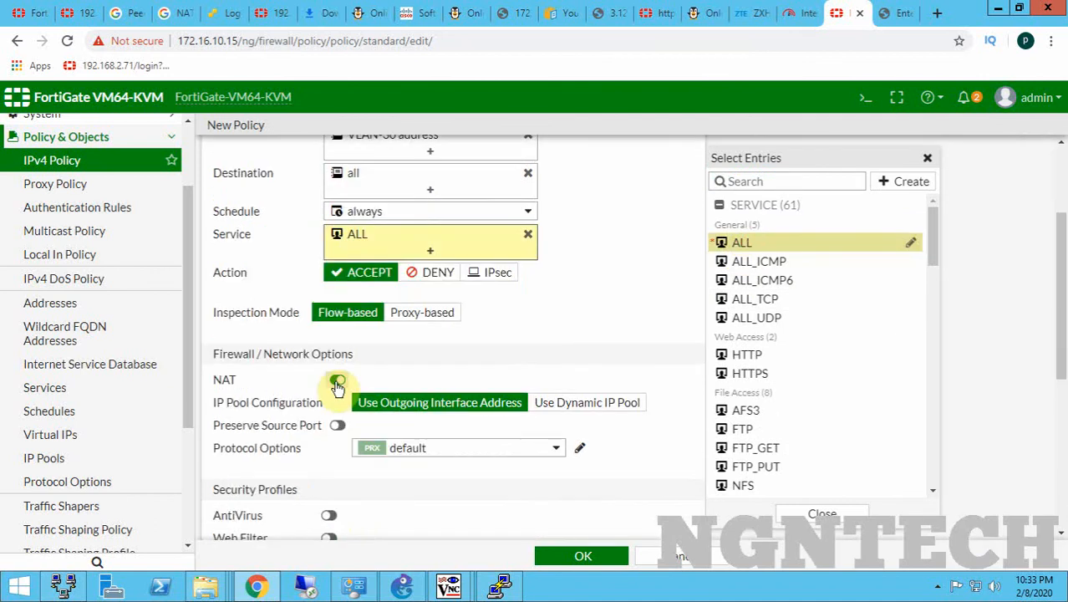
pyautogui.click(562, 554)
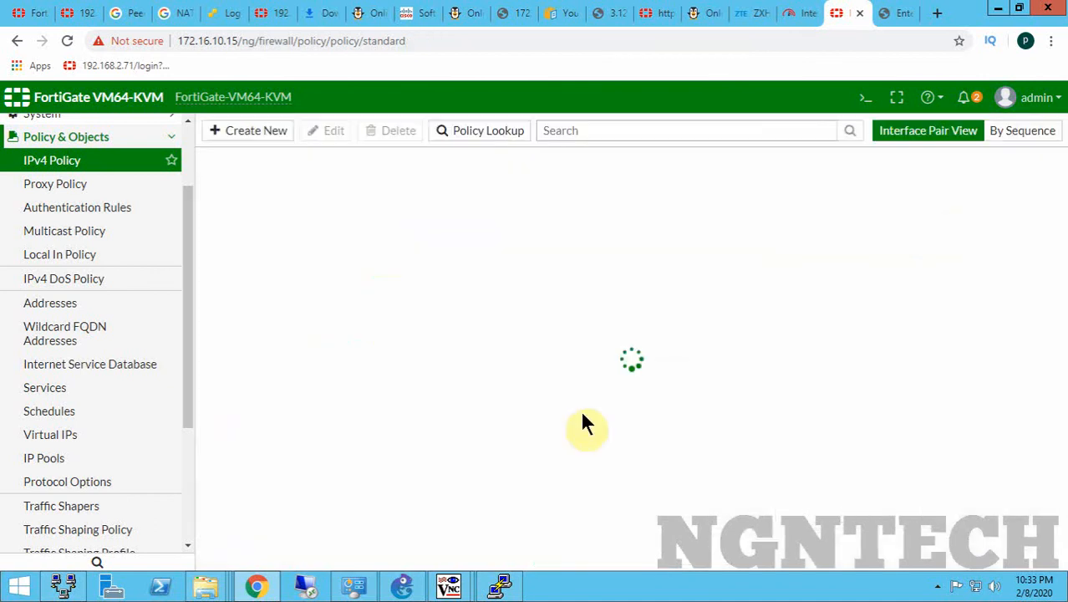
# - Switch to WindowsServer2012R2-2 and check its running ping to 4.2.2.2 against the default gateway in the connection details
pyautogui.moveTo(448, 585)
pyautogui.click(553, 470)
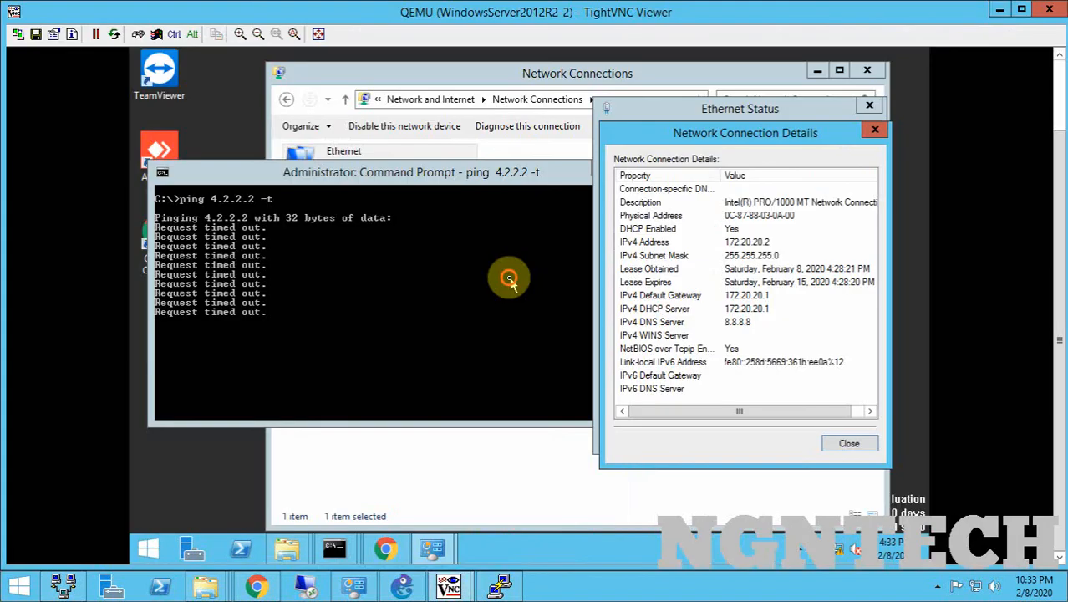
pyautogui.click(509, 279)
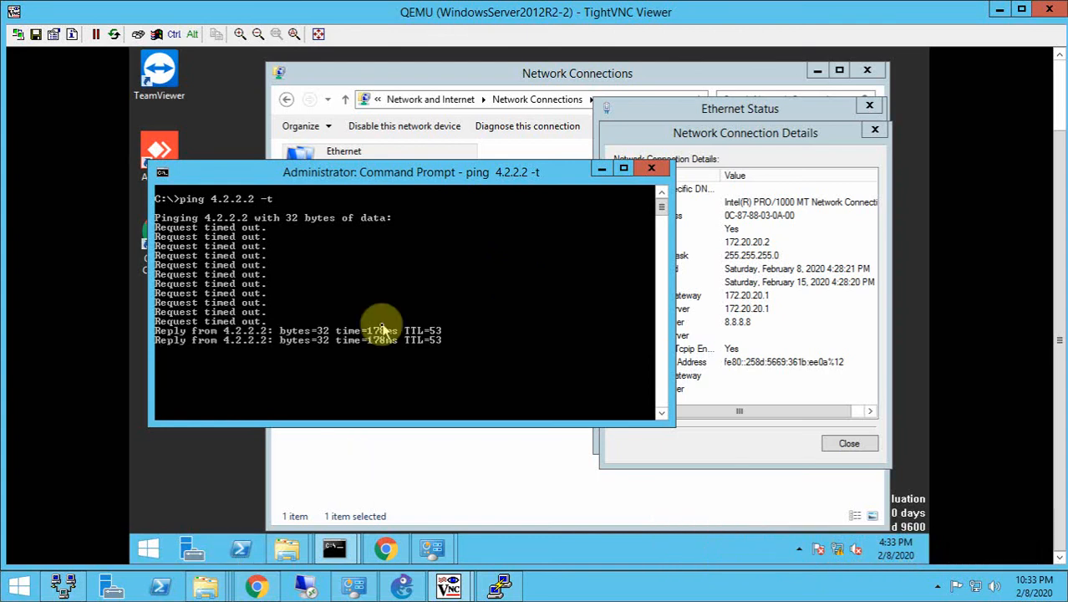
pyautogui.click(777, 294)
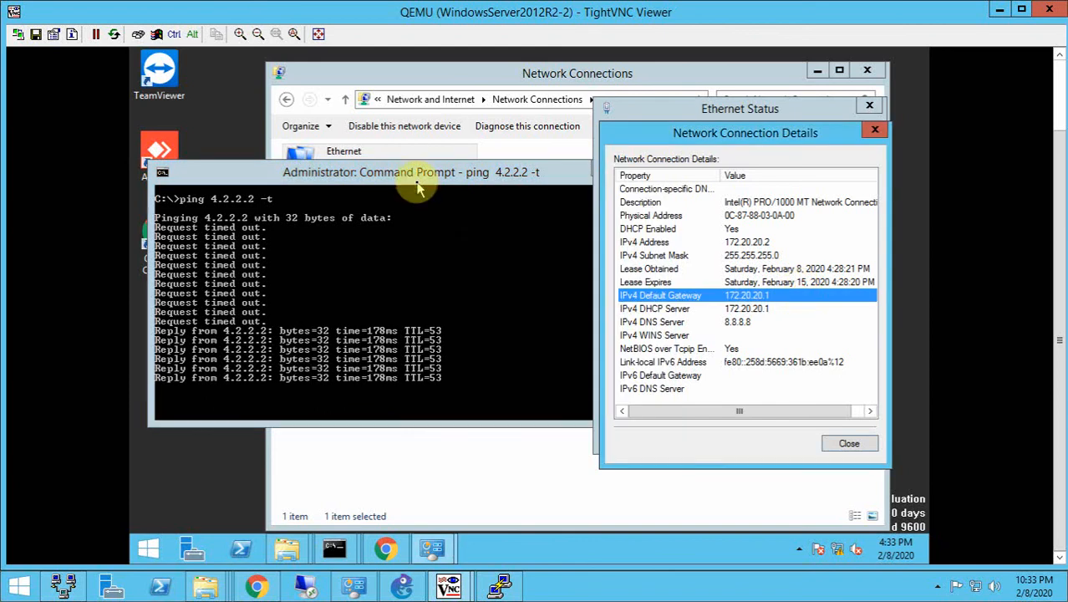
# - Return to the FortiGate page in Chrome and reload the IPv4 policy list to check the traffic per policy
pyautogui.click(256, 585)
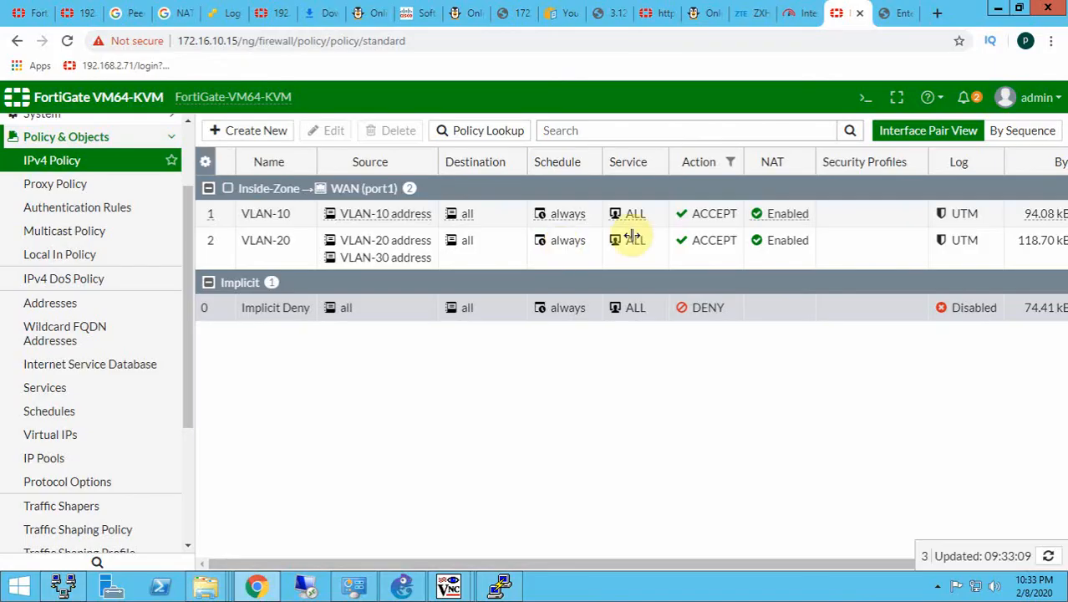
pyautogui.moveTo(529, 563)
pyautogui.mouseDown()
pyautogui.moveTo(664, 566)
pyautogui.moveTo(277, 536)
pyautogui.mouseUp()
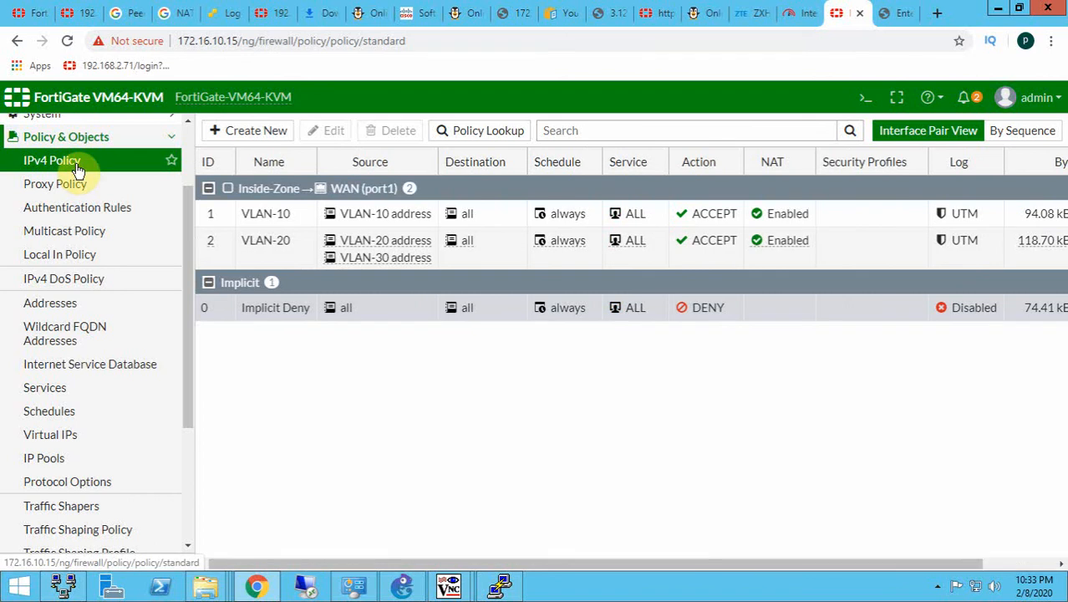
pyautogui.click(76, 169)
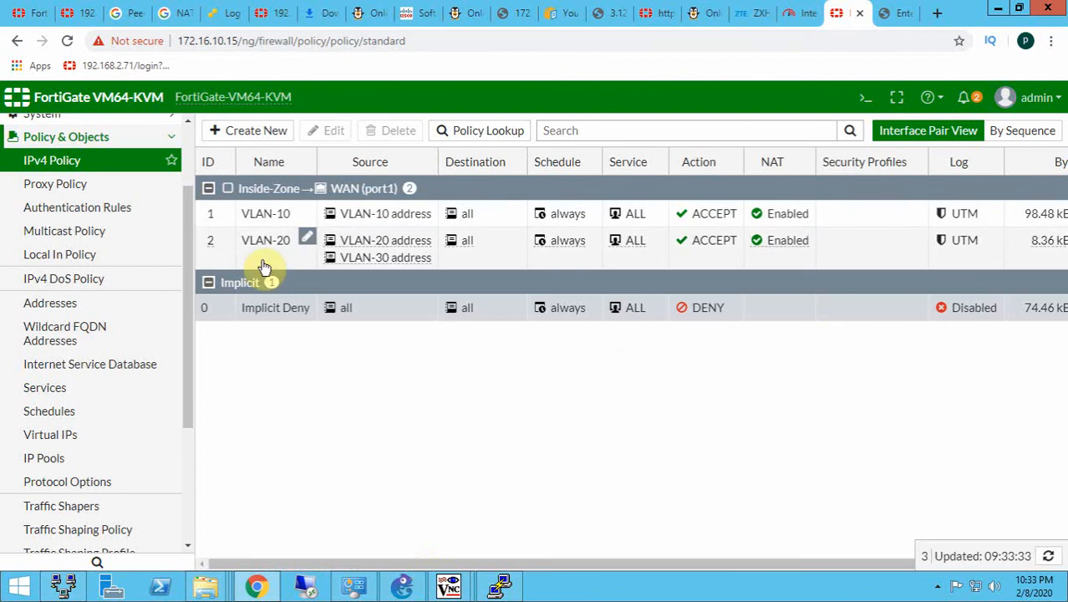
# - Open the VLAN-20 policy for editing and enable Application Control with the Applications-policy profile
pyautogui.doubleClick(263, 263)
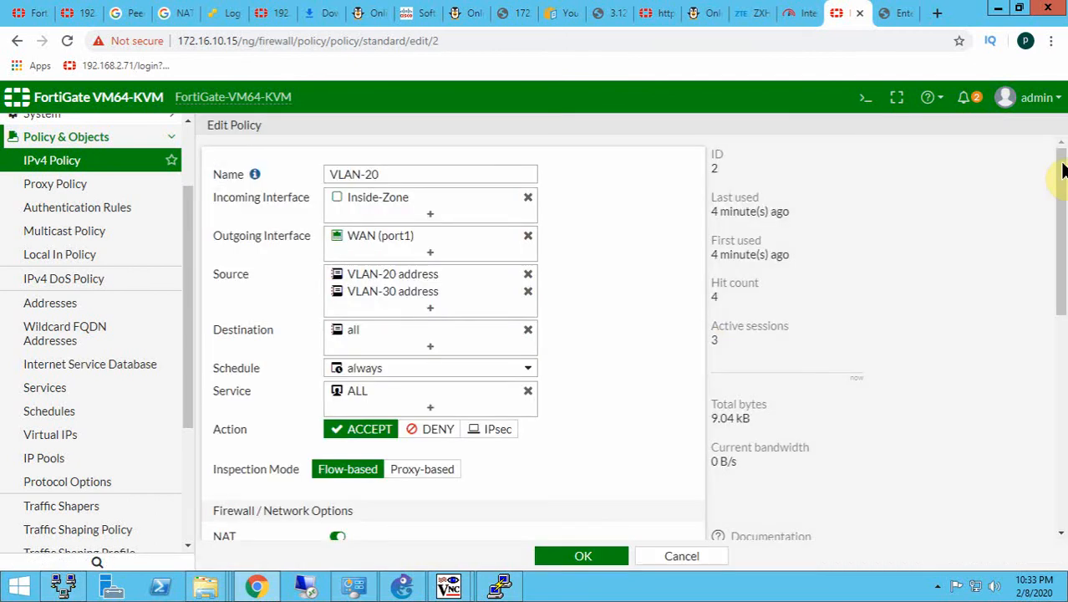
pyautogui.moveTo(1059, 177); pyautogui.dragTo(1063, 391)
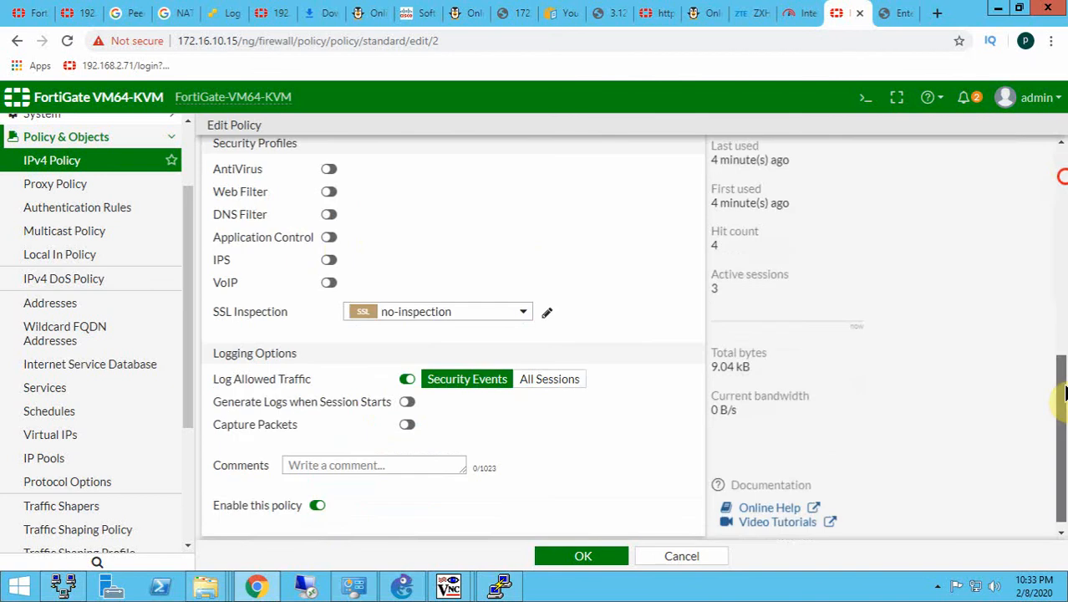
pyautogui.click(328, 237)
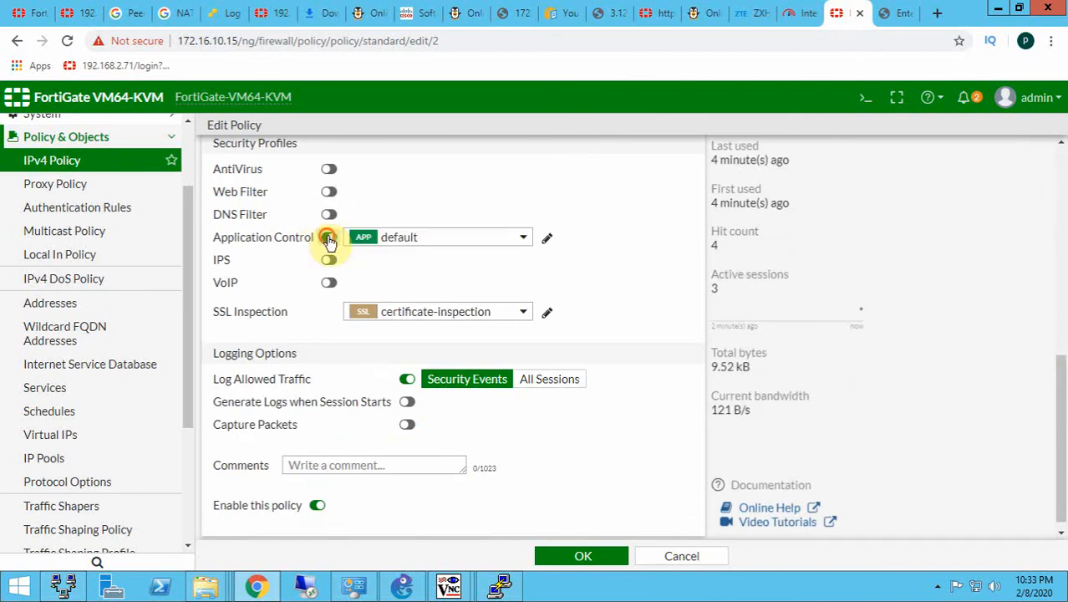
pyautogui.click(525, 240)
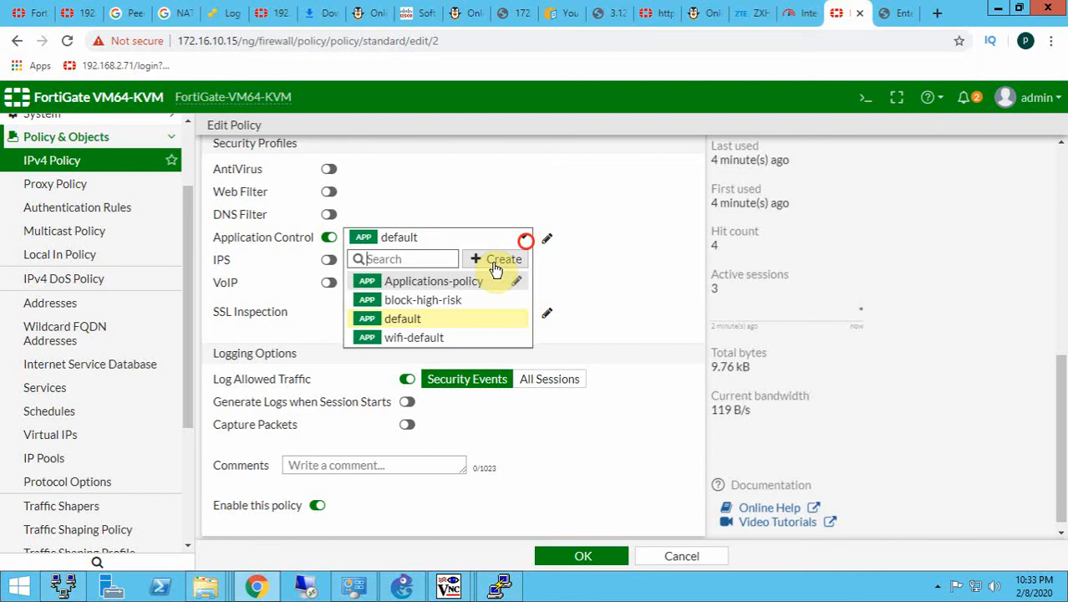
pyautogui.click(474, 280)
# - Open the Applications-policy sensor, check its category actions, including Social.Media, and apply it
pyautogui.click(547, 242)
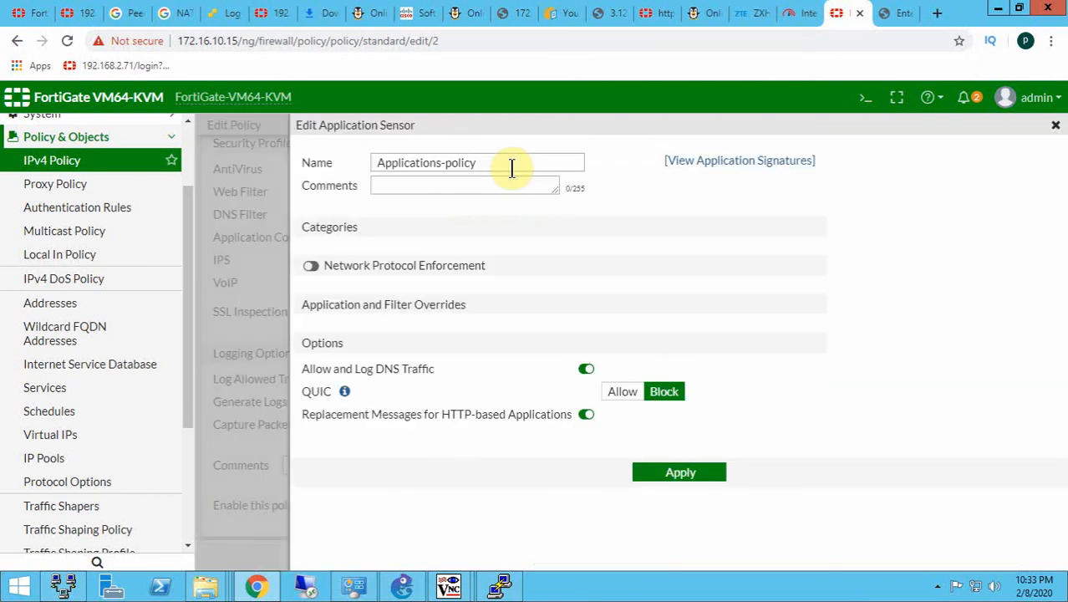
pyautogui.scroll(-1, 332, 269)
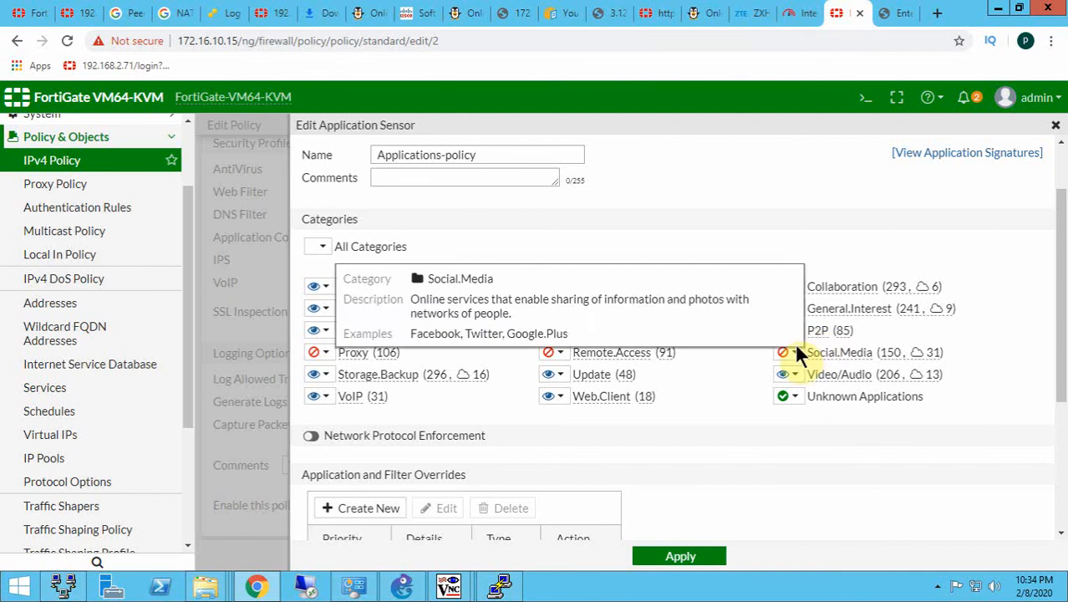
pyautogui.click(683, 557)
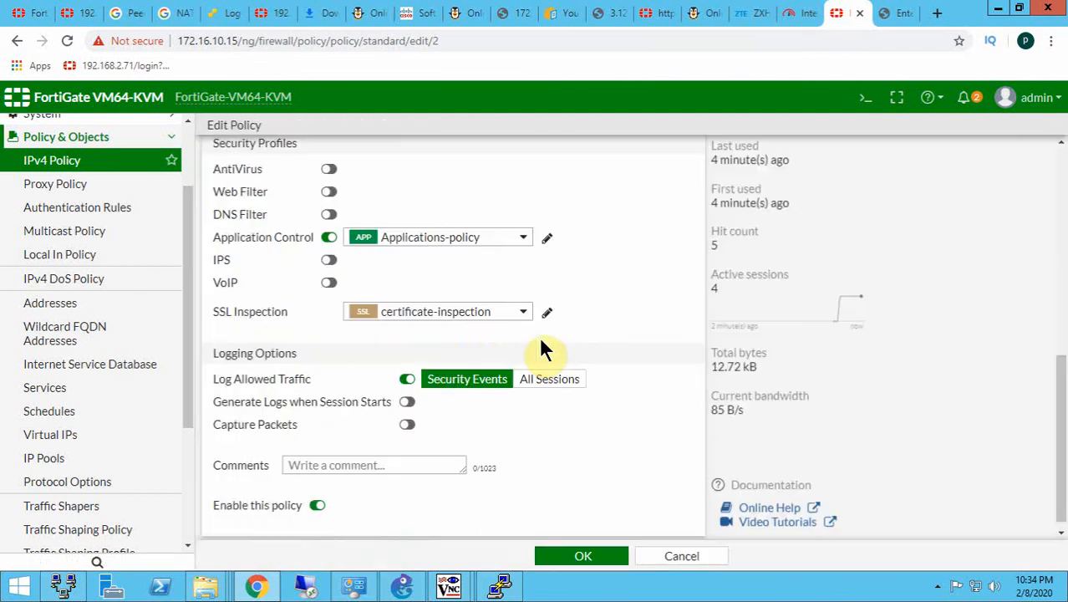
# - Review the VLAN-20 policy's interfaces, sources, NAT and security profile settings, and save the edited policy
pyautogui.scroll(1, 409, 372)
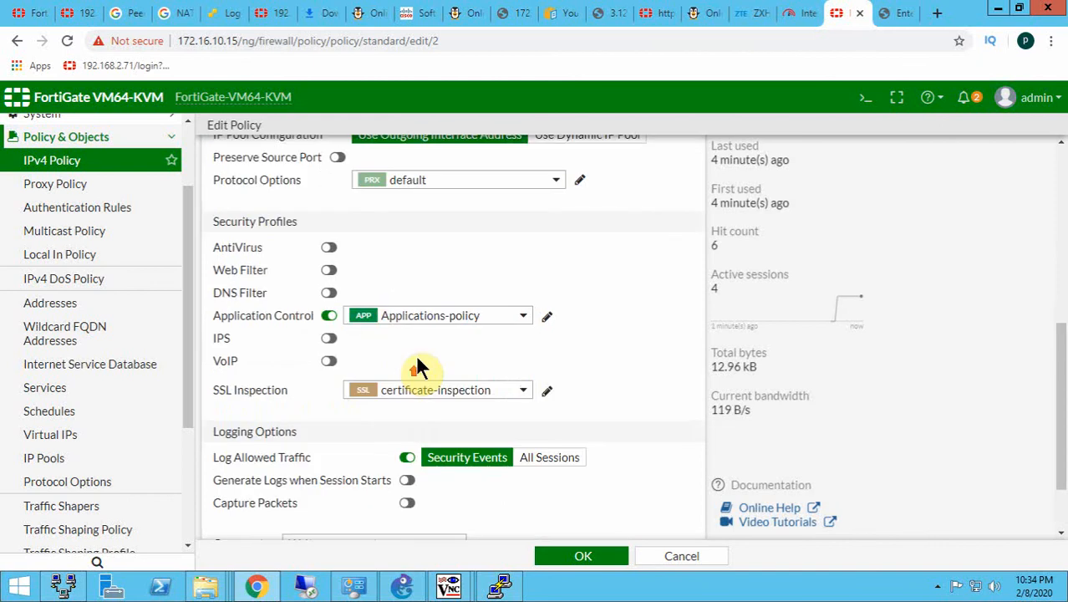
pyautogui.scroll(2, 416, 361)
pyautogui.scroll(3, 418, 360)
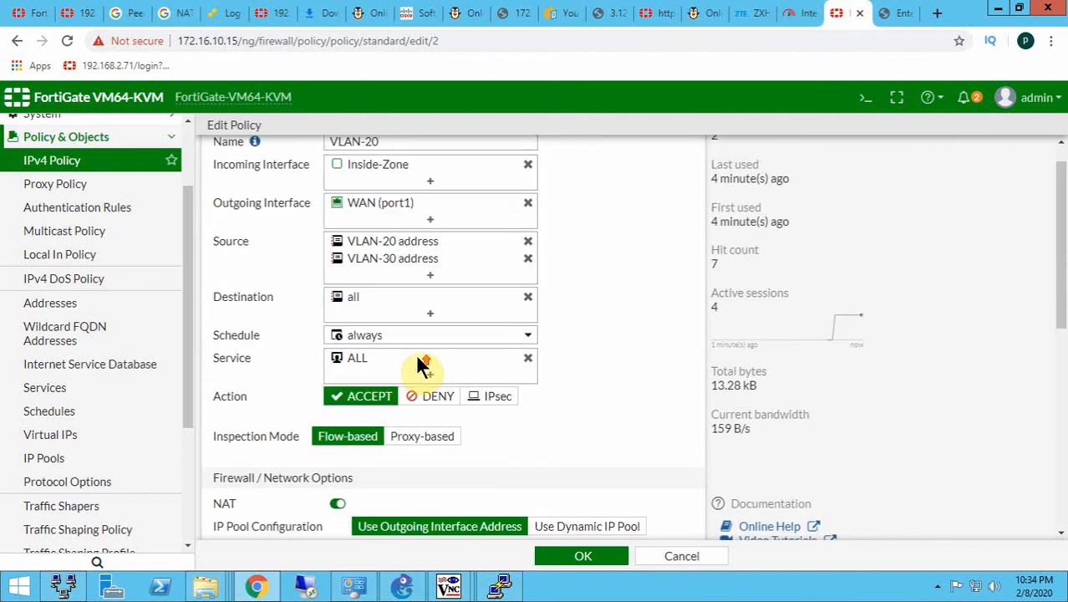
pyautogui.scroll(-1, 549, 455)
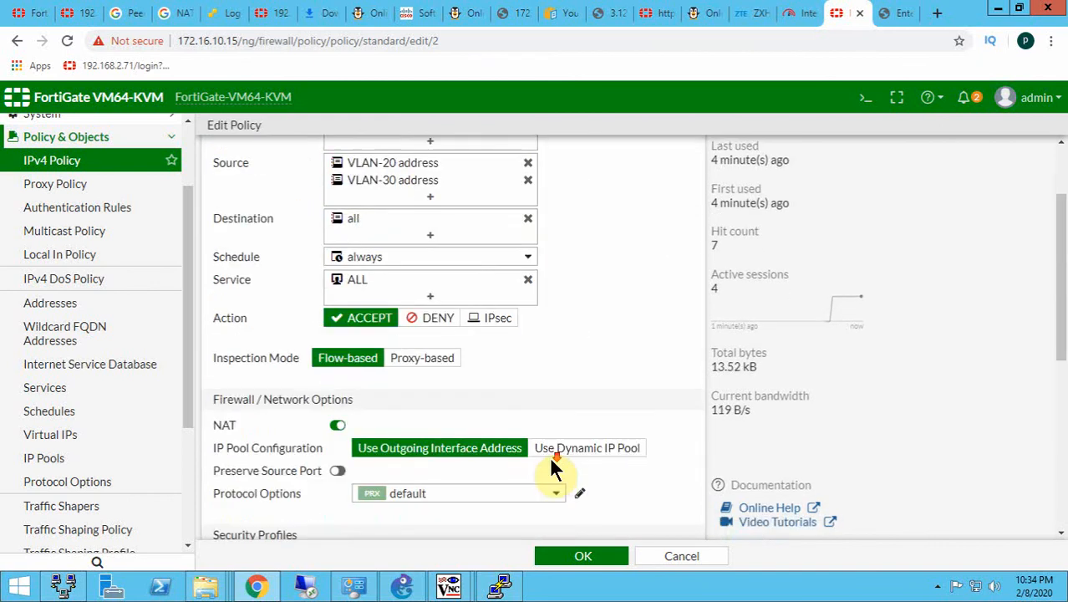
pyautogui.scroll(1, 549, 455)
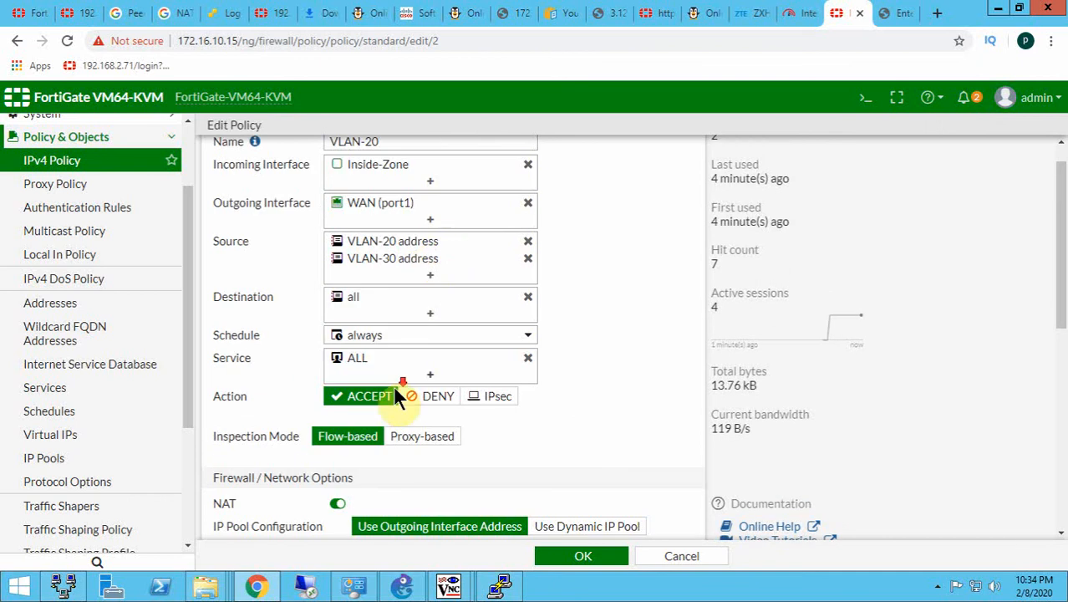
pyautogui.scroll(-4, 393, 385)
pyautogui.click(569, 555)
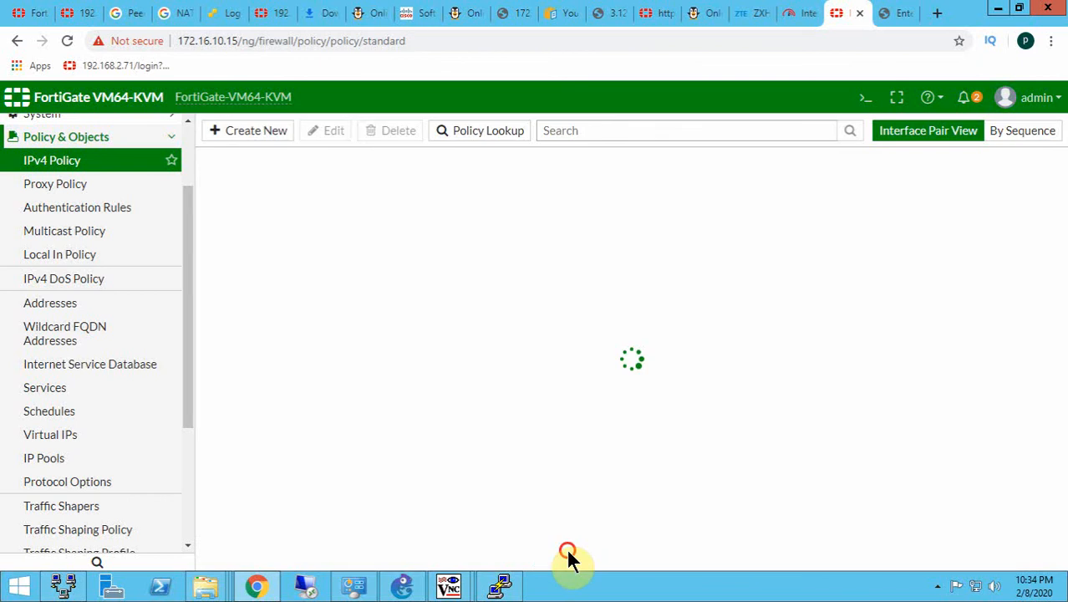
pyautogui.moveTo(451, 588)
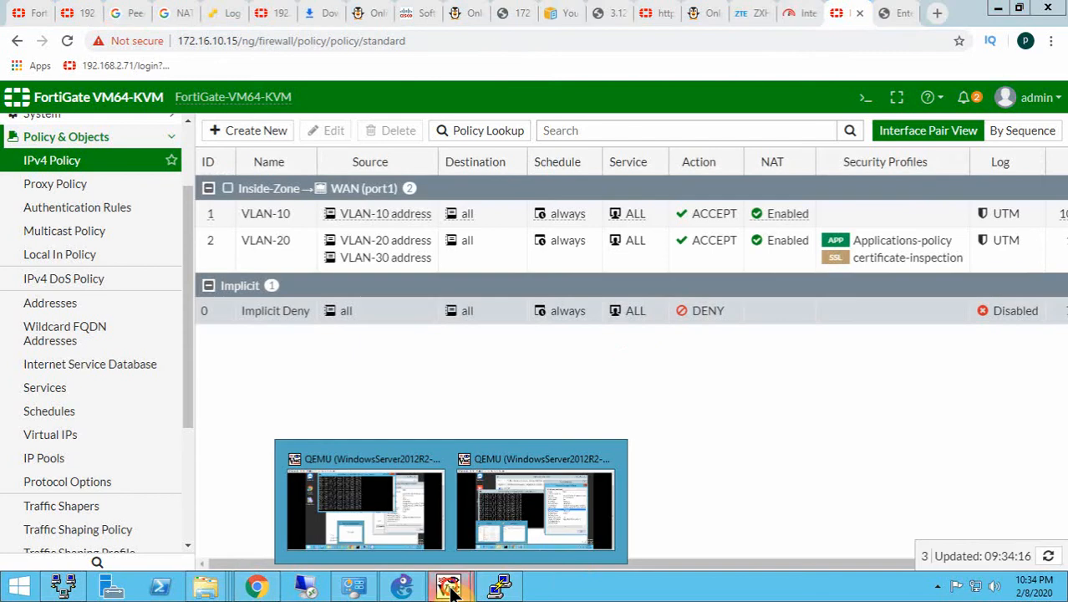
# - Switch to the WindowsServer2012R2-1 VM in TightVNC Viewer and open TeamViewer in front of the running ping to test its connection
pyautogui.click(404, 501)
pyautogui.moveTo(637, 470)
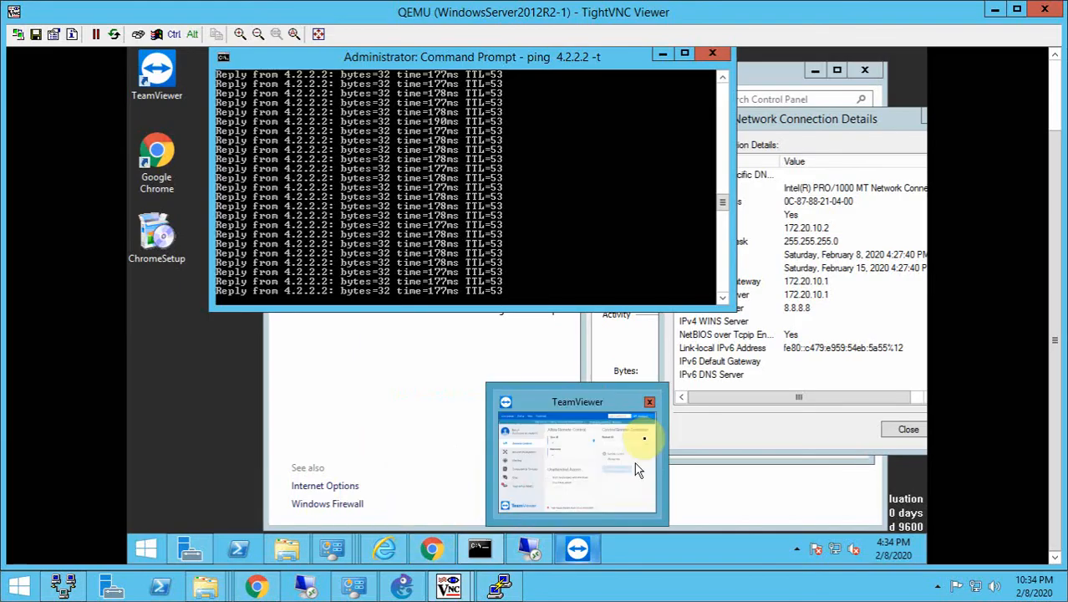
pyautogui.click(222, 467)
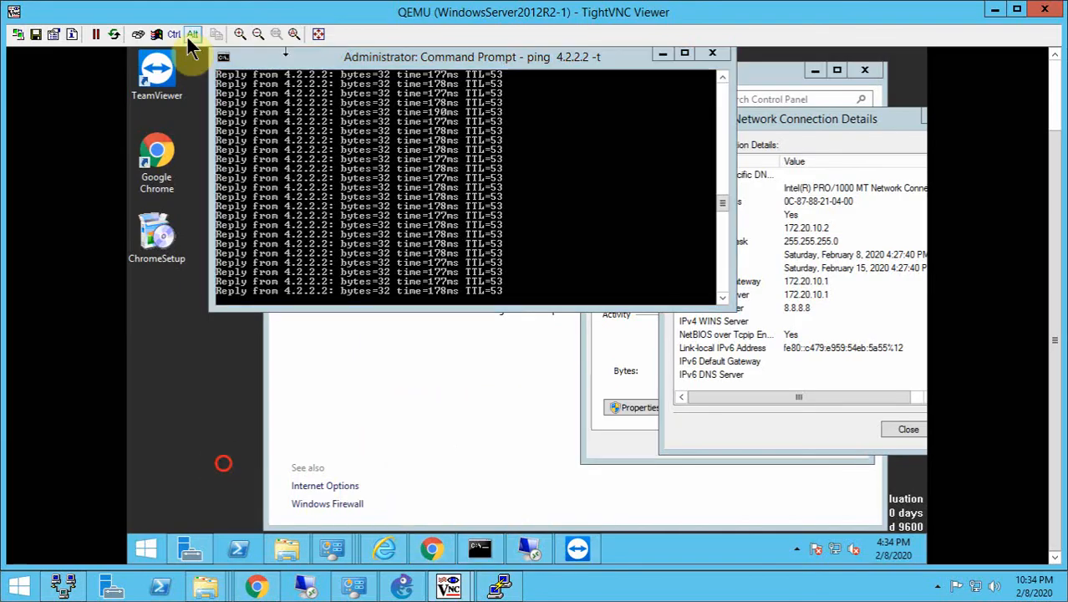
pyautogui.moveTo(496, 63); pyautogui.dragTo(522, 74)
pyautogui.click(142, 84)
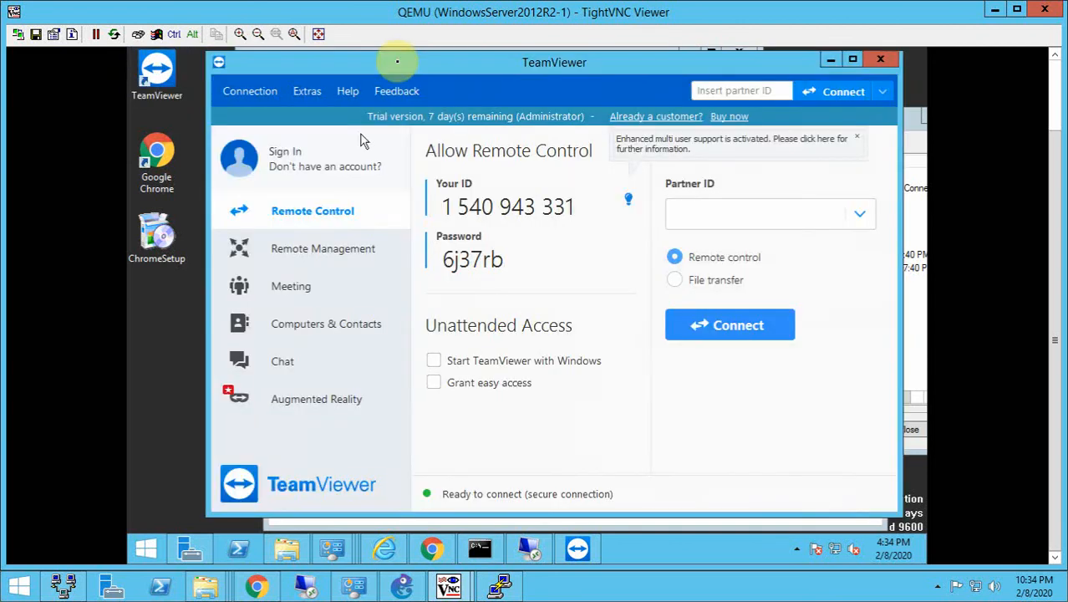
pyautogui.moveTo(388, 55)
pyautogui.mouseDown()
pyautogui.moveTo(388, 90)
pyautogui.moveTo(372, 117)
pyautogui.mouseUp()
pyautogui.click(382, 77)
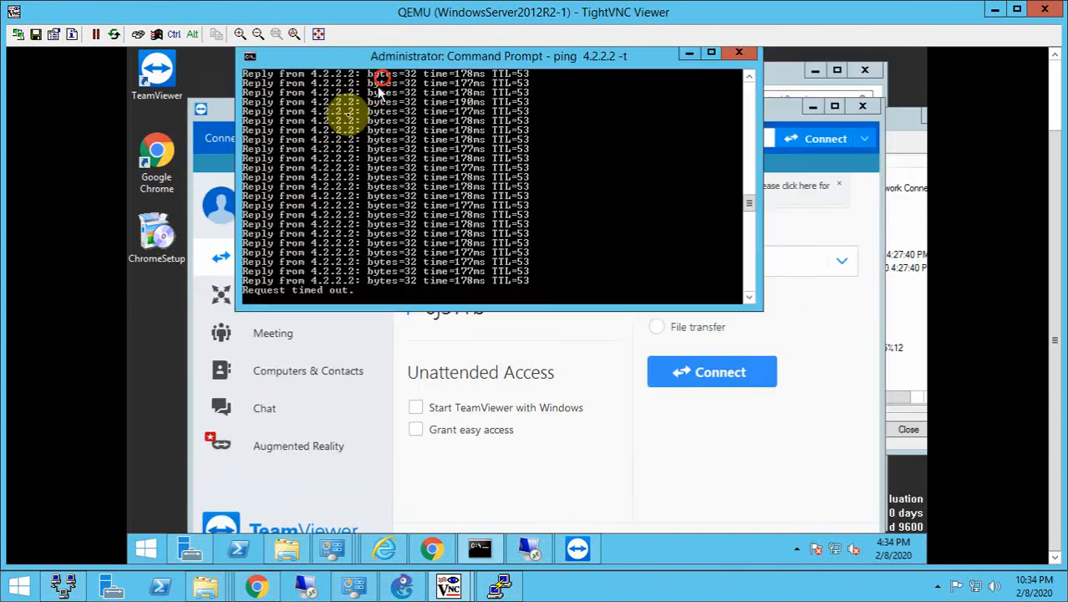
pyautogui.click(424, 526)
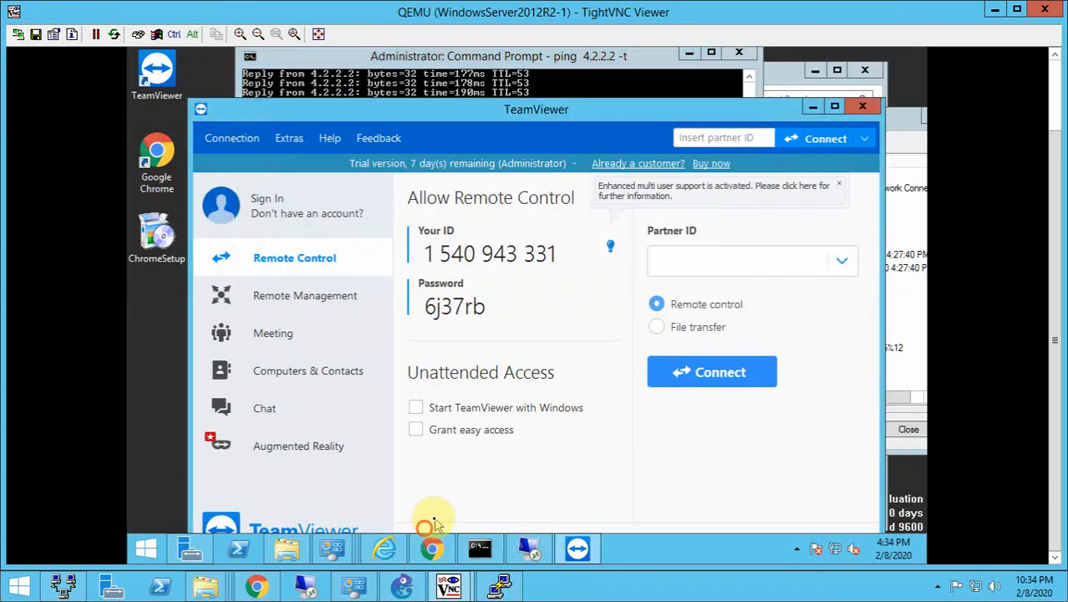
pyautogui.click(937, 586)
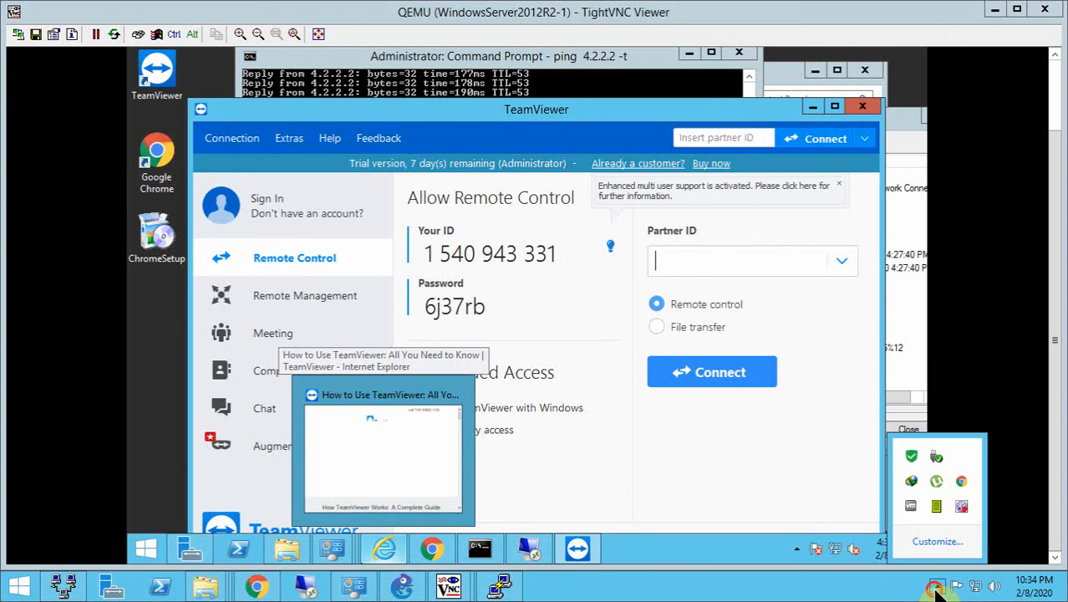
pyautogui.click(961, 507)
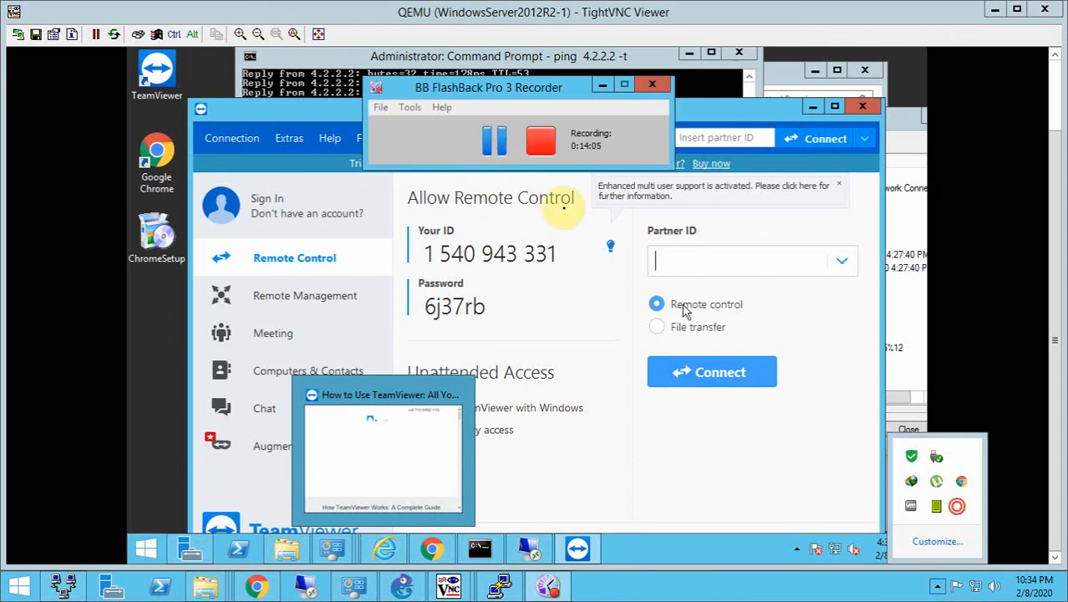
pyautogui.click(494, 151)
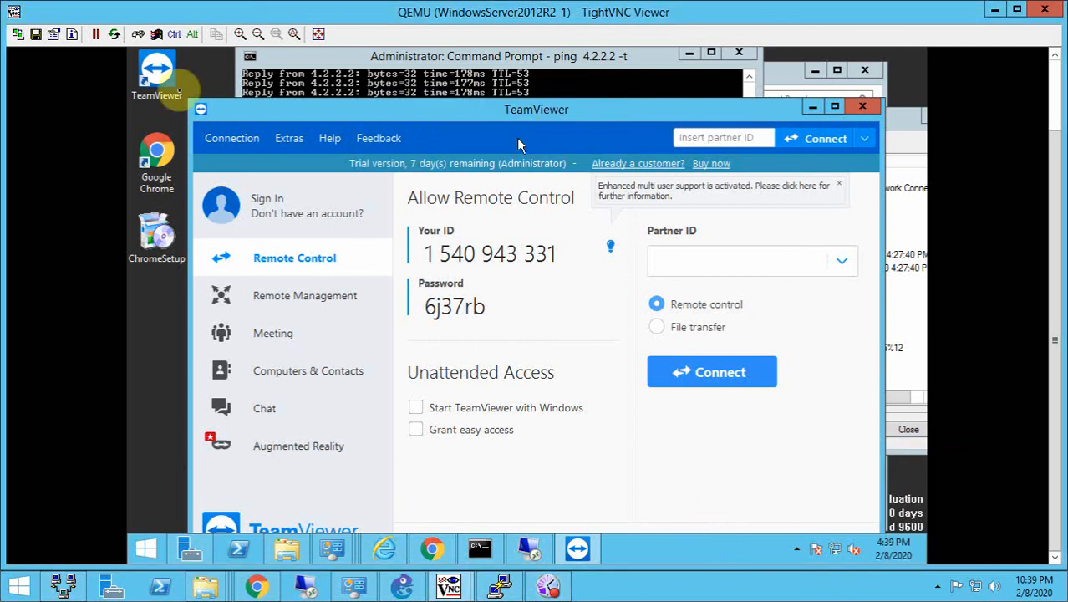
# - Switch to the WindowsServer2012R2-2 VM, move the ping window aside, and launch TeamViewer to test whether it can connect
pyautogui.click(452, 588)
pyautogui.click(495, 532)
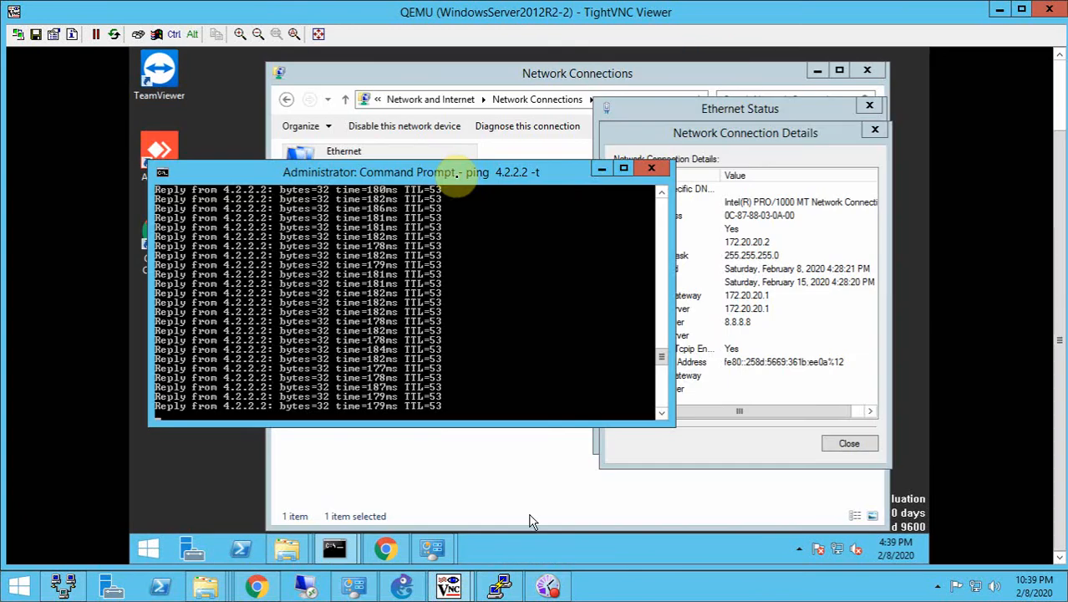
pyautogui.click(436, 178)
pyautogui.moveTo(436, 182); pyautogui.dragTo(588, 188)
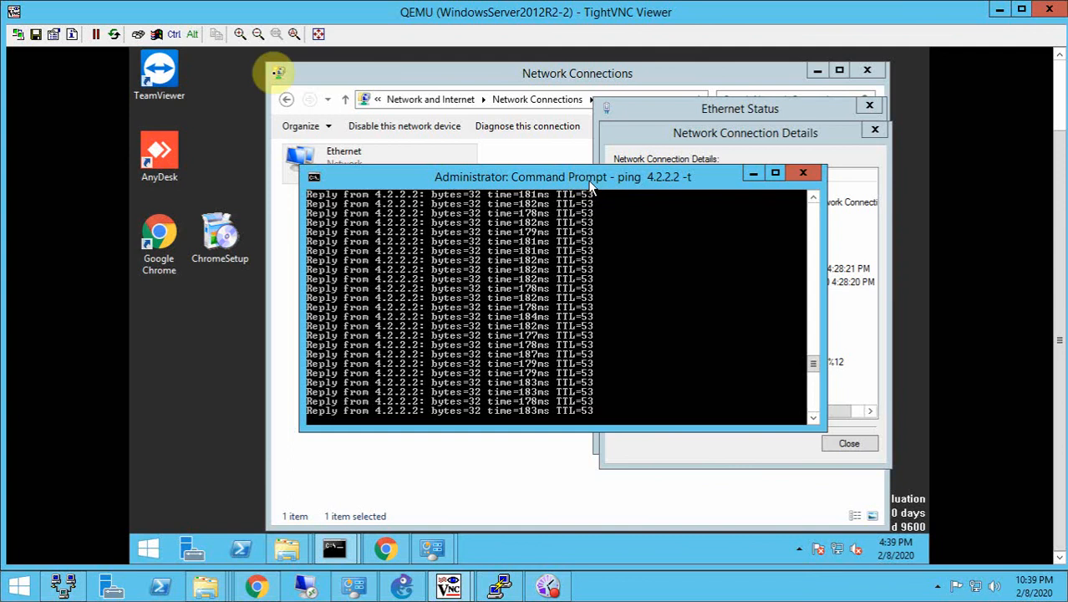
pyautogui.doubleClick(172, 81)
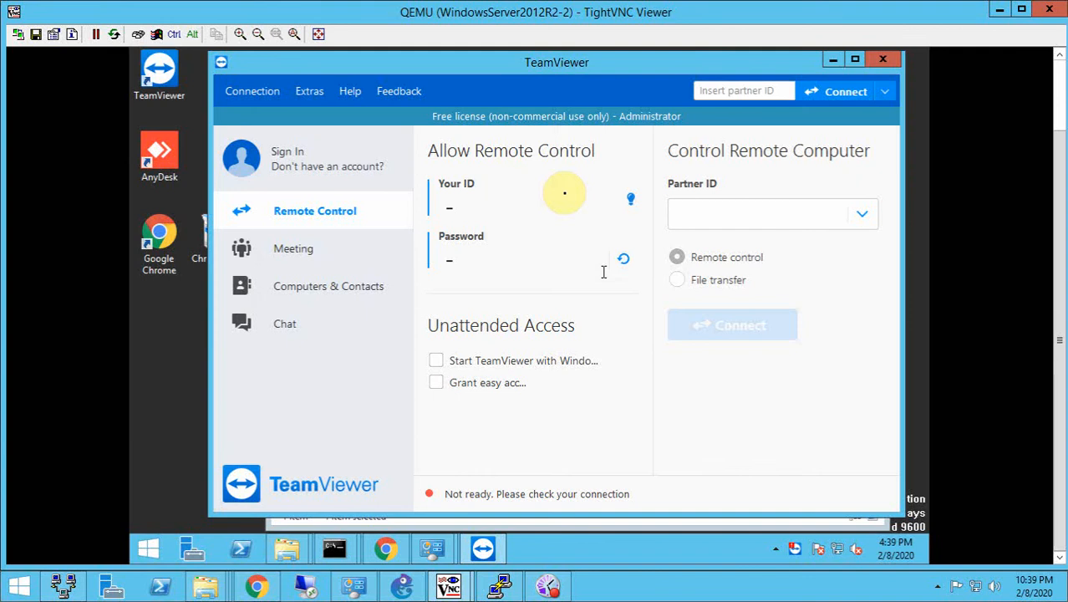
pyautogui.click(554, 71)
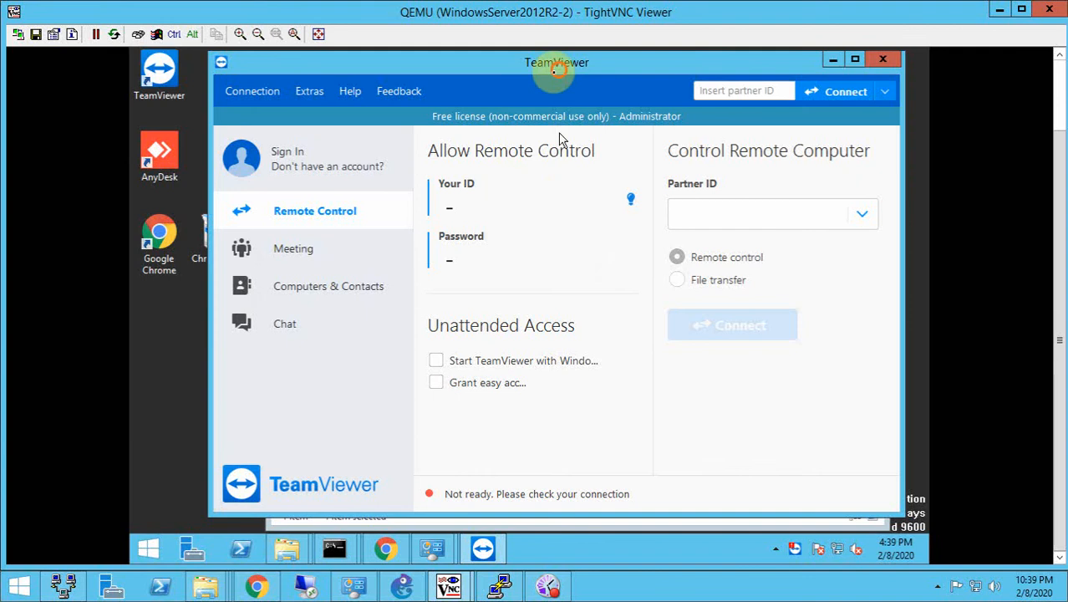
pyautogui.moveTo(554, 70); pyautogui.dragTo(516, 83)
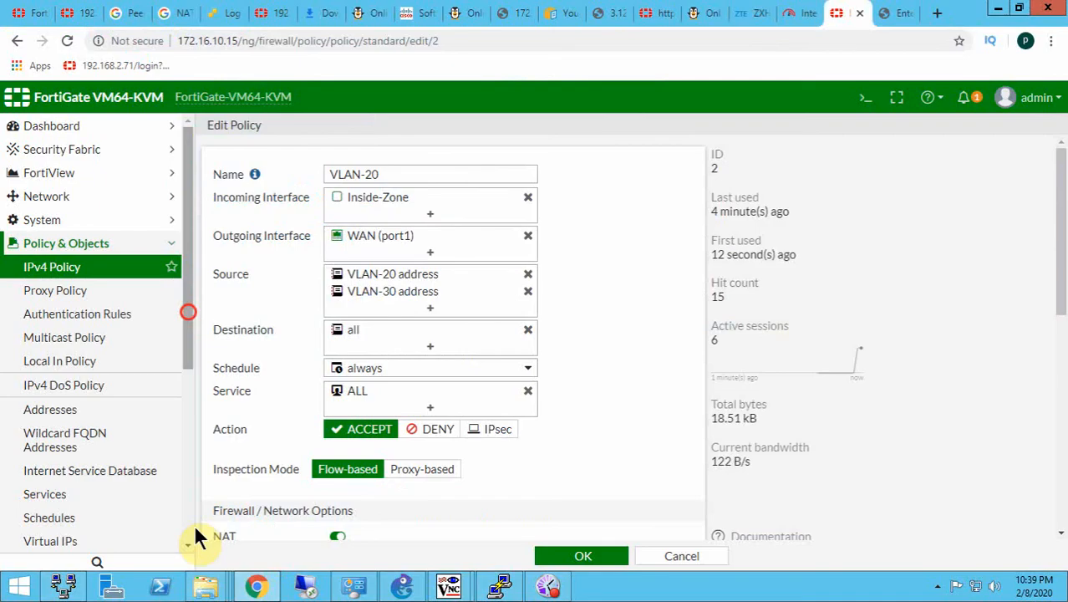
# - Switch to FortiGate in Chrome, open the Application Control log, and review the destination, application and action of the entries from 172.20.20.2
pyautogui.scroll(-4, 194, 527)
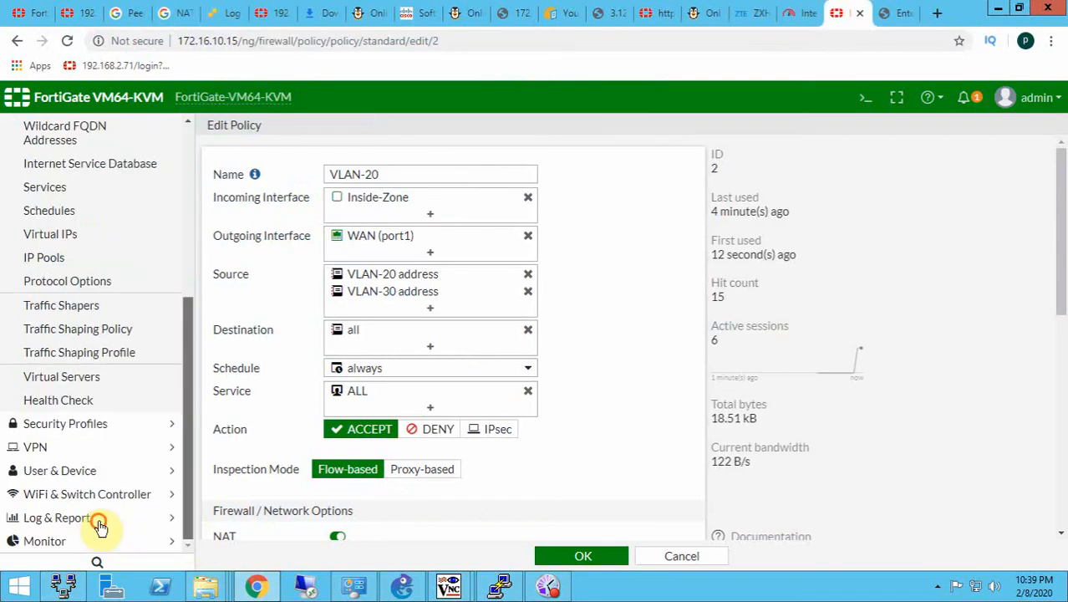
pyautogui.scroll(-5, 111, 414)
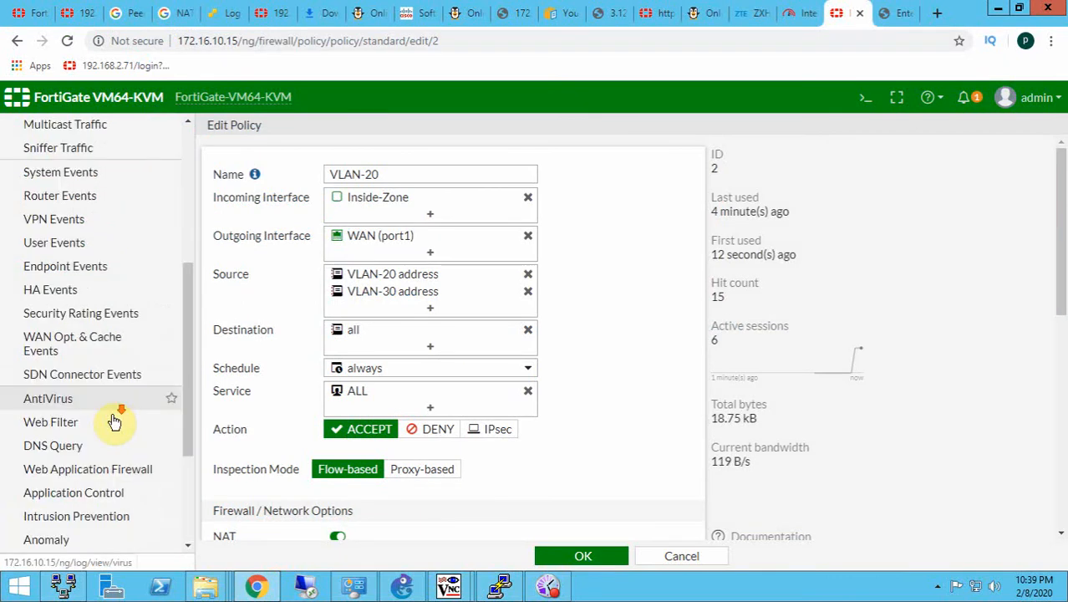
pyautogui.scroll(-1, 87, 468)
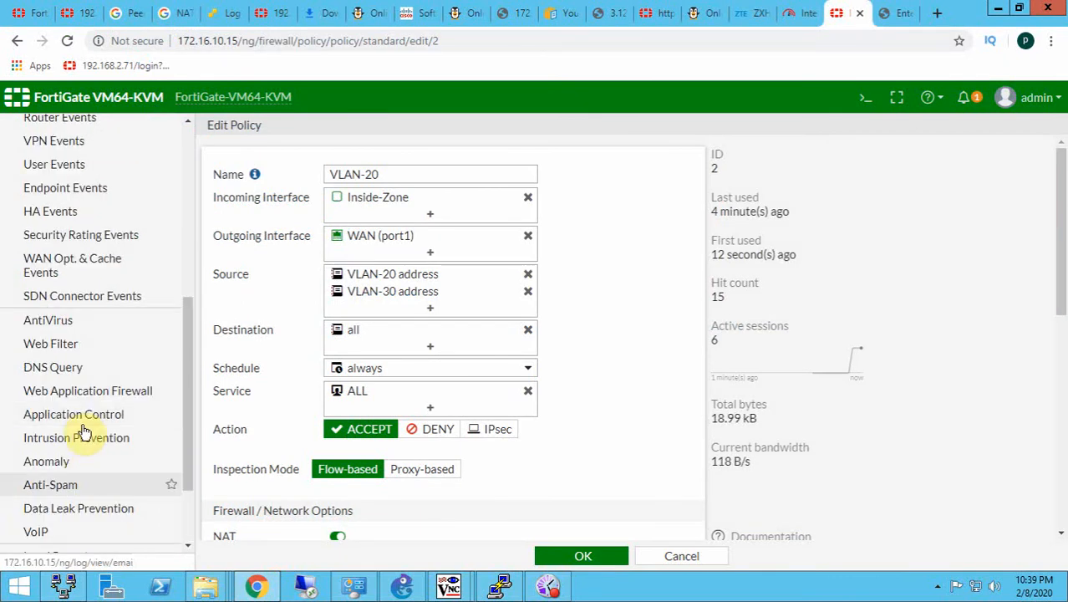
pyautogui.click(82, 425)
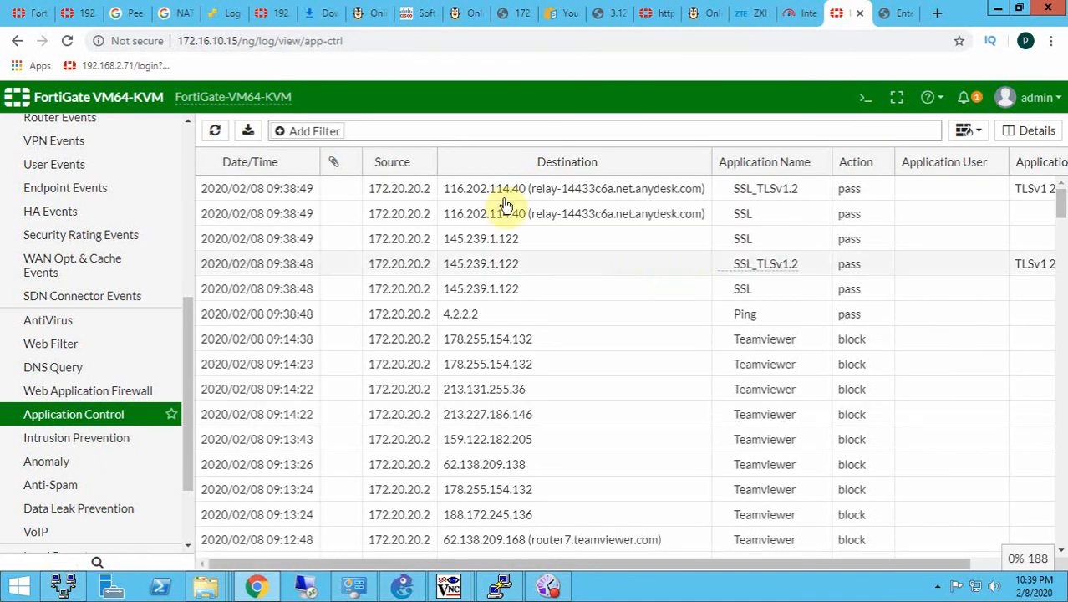
pyautogui.click(616, 562)
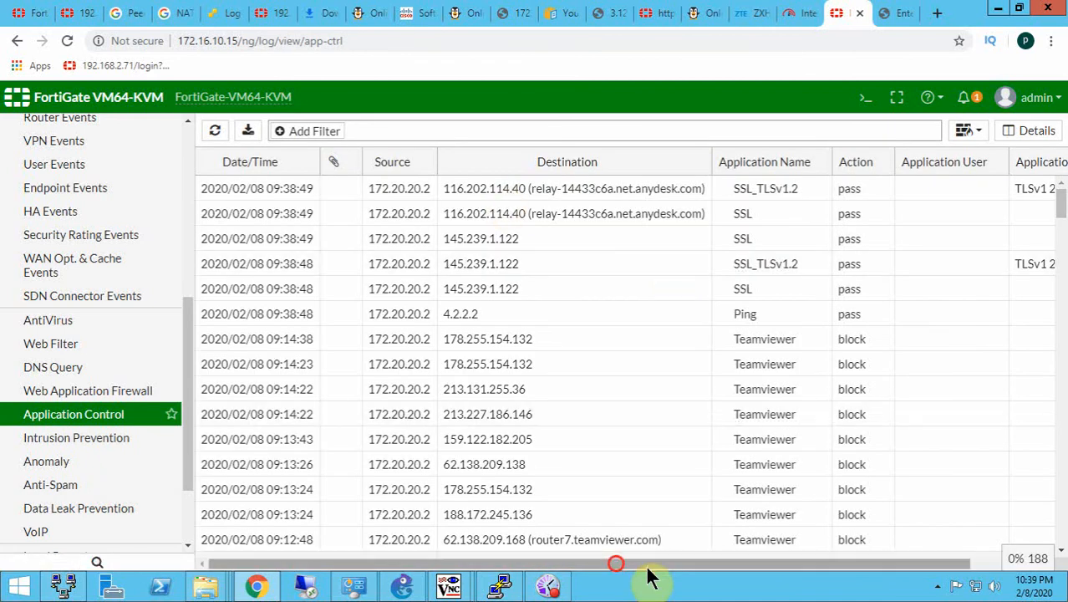
pyautogui.moveTo(500, 562); pyautogui.dragTo(392, 556)
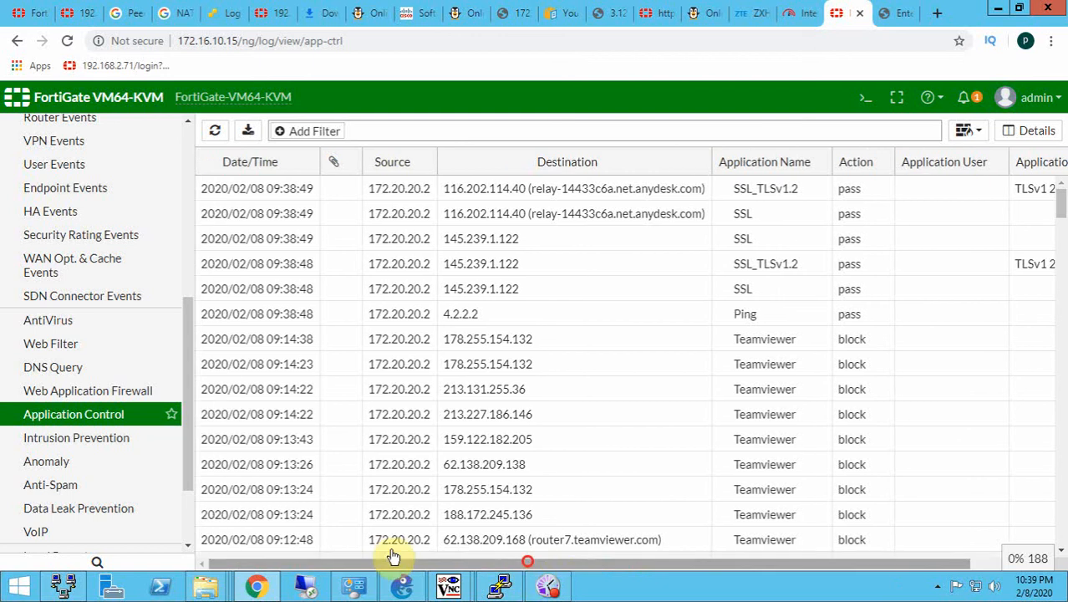
pyautogui.click(385, 543)
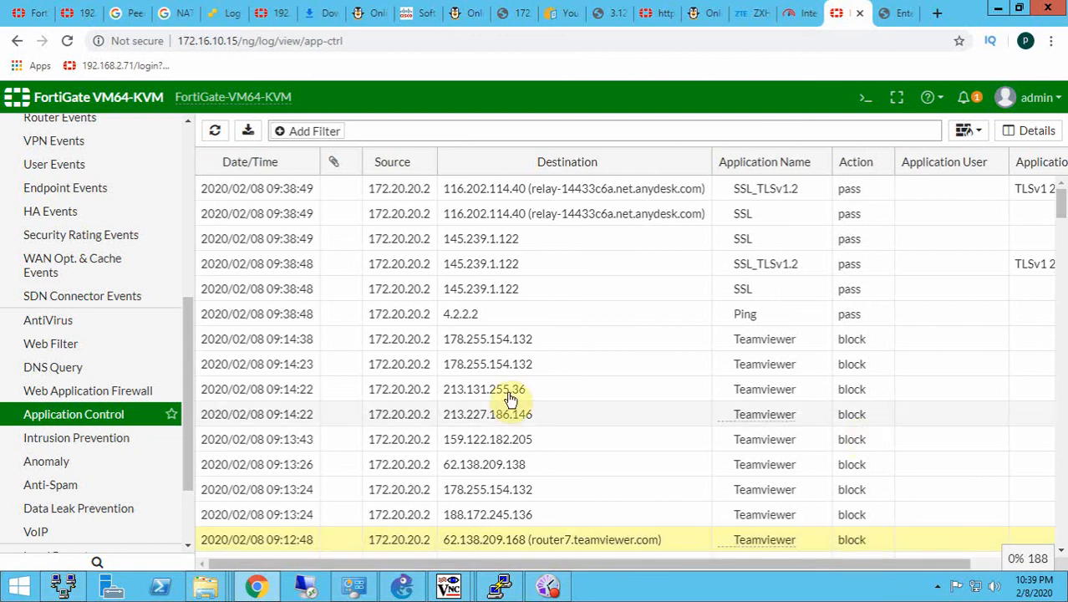
# - Return to the WindowsServer2012R2-2 VM, cancel the TeamViewer server connection dialog, and minimize TeamViewer to check the running ping
pyautogui.click(455, 589)
pyautogui.click(535, 510)
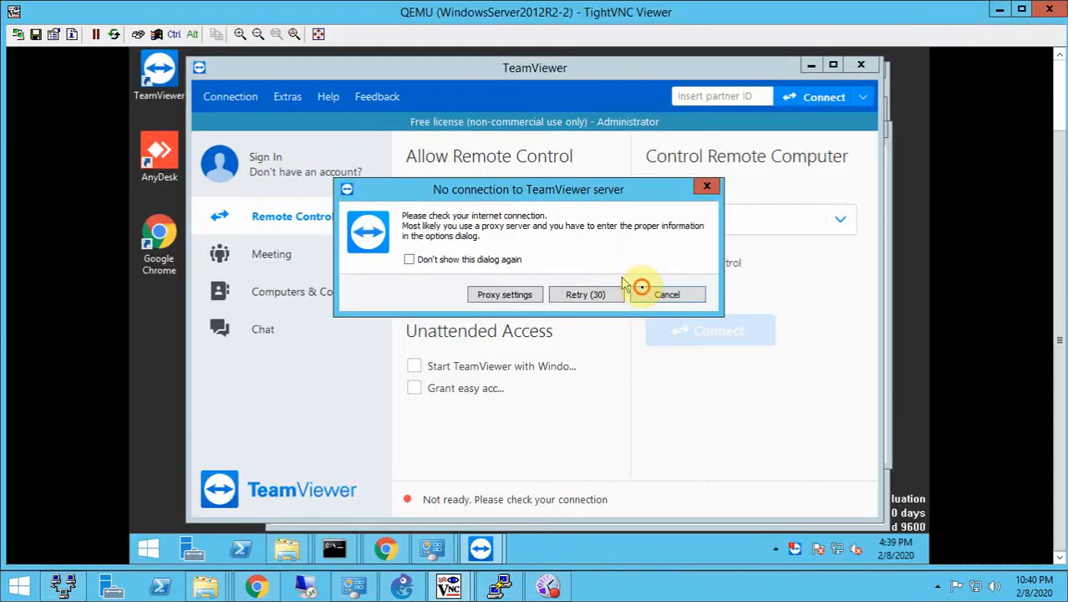
pyautogui.click(643, 289)
pyautogui.click(811, 68)
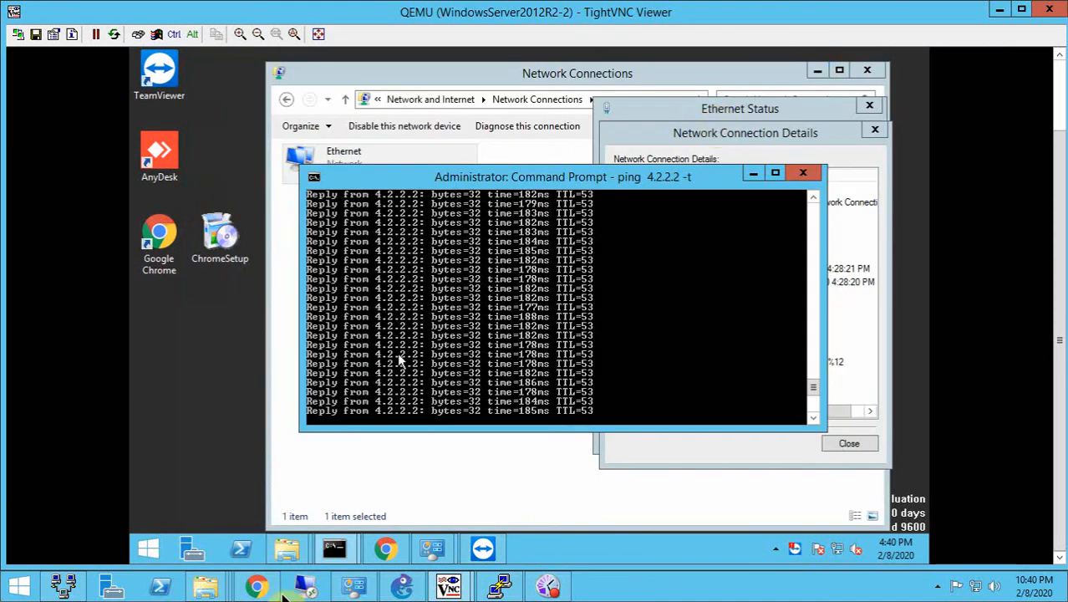
# - Return to the FortiGate Application Control log in Chrome and review its entries for 172.20.20.2
pyautogui.click(256, 585)
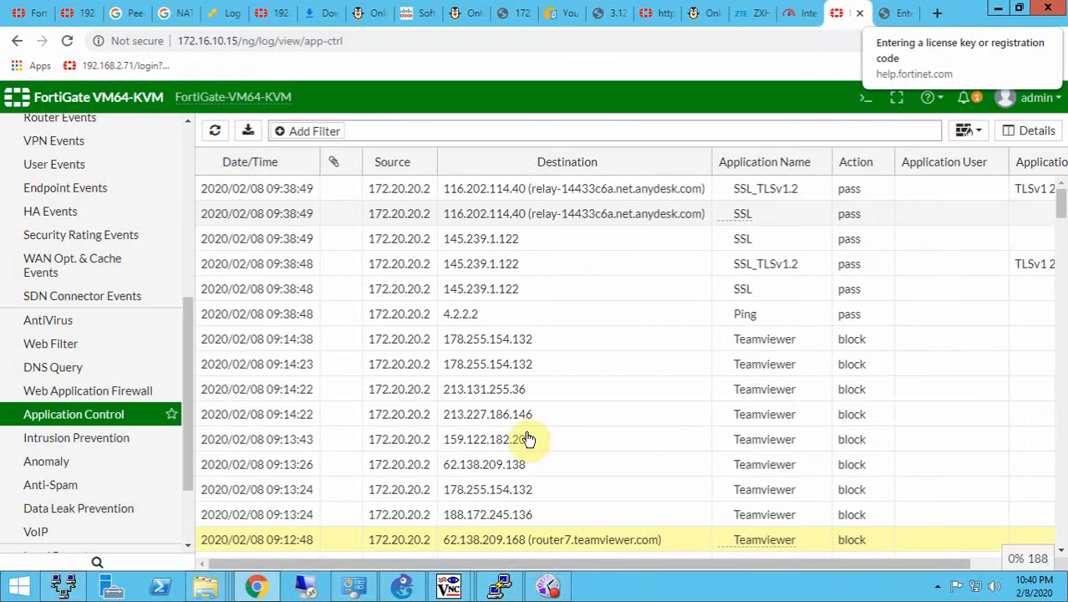
pyautogui.scroll(2, 120, 287)
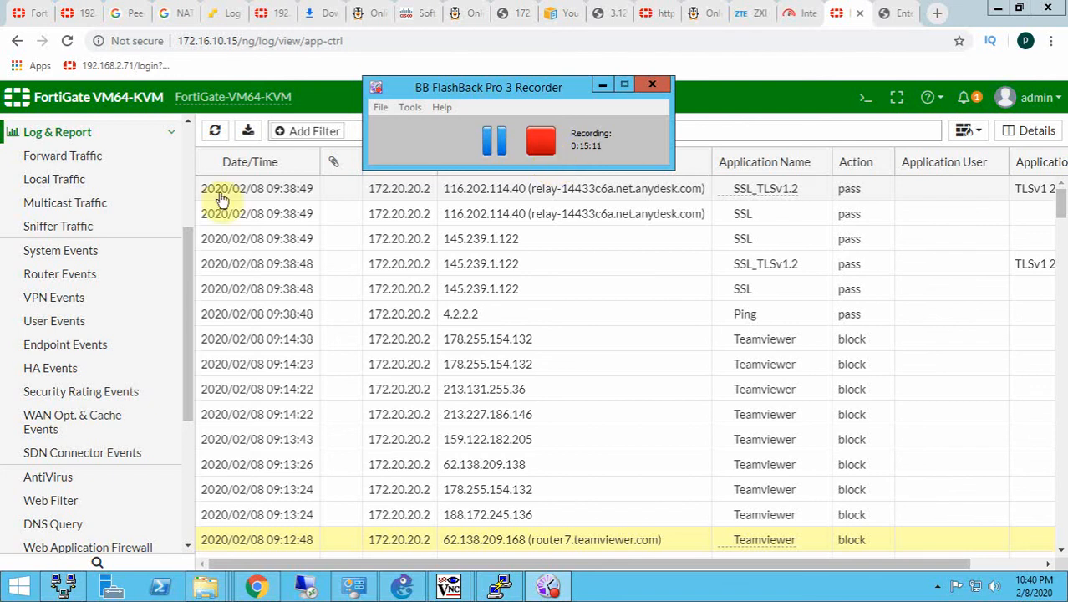
pyautogui.click(189, 172)
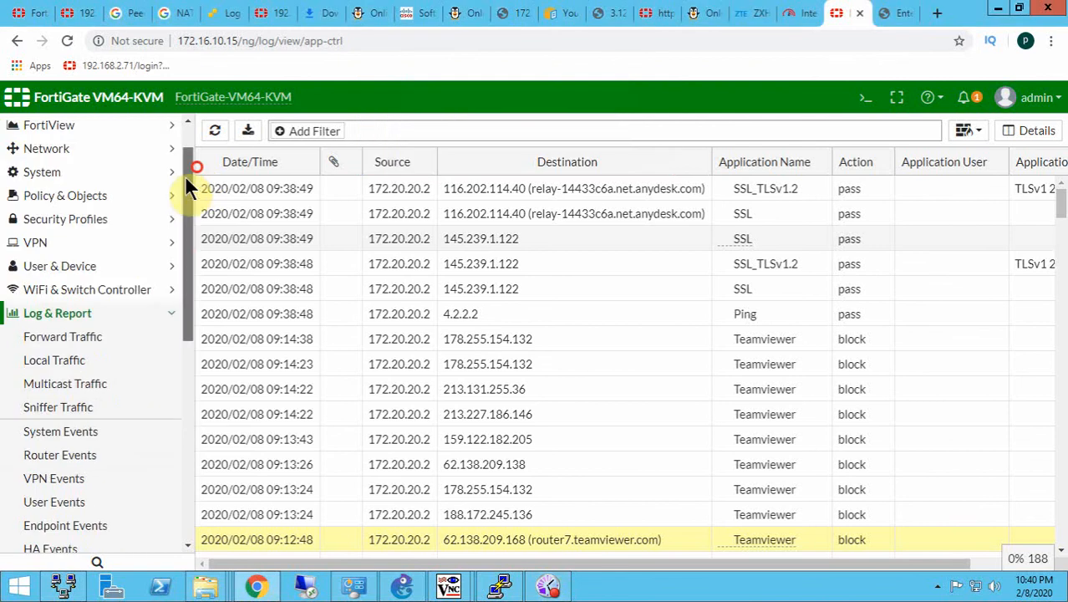
pyautogui.click(548, 586)
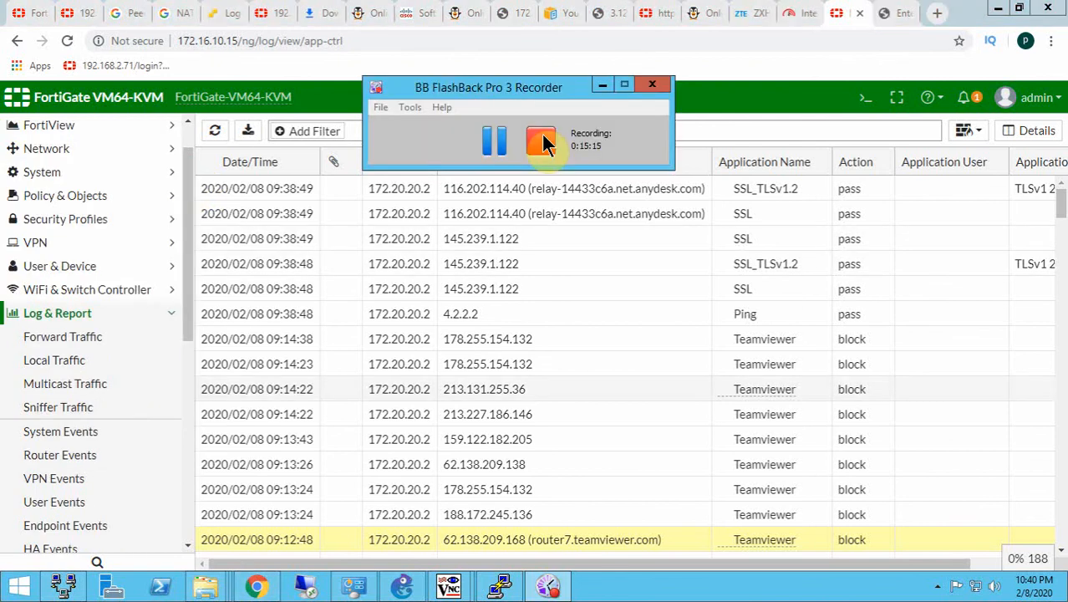